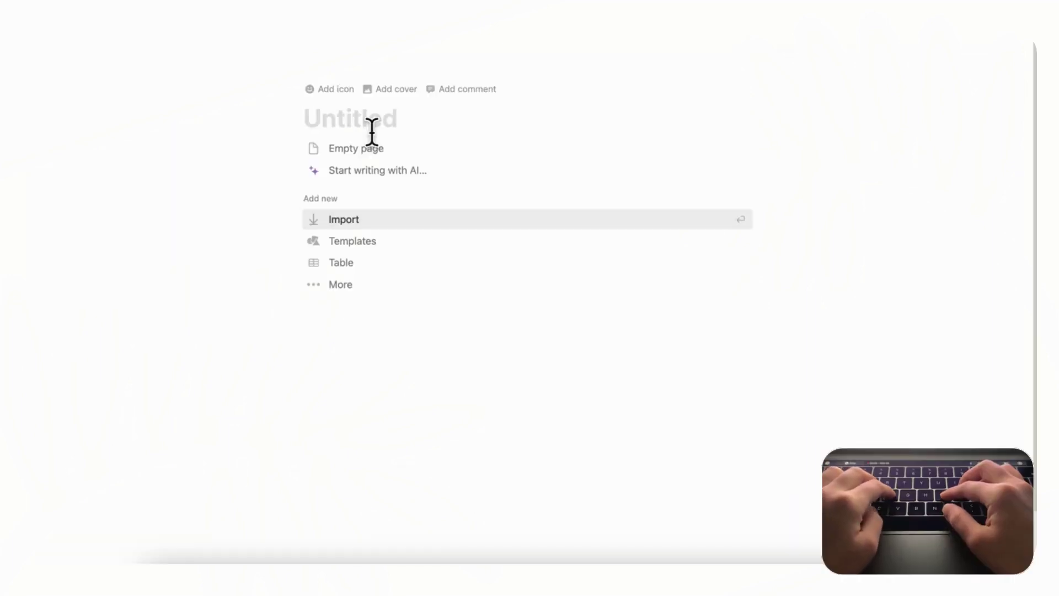
Step: Title the new page "Shopping/Price List Tracker"
{"action": "type", "text": "Shopping"}
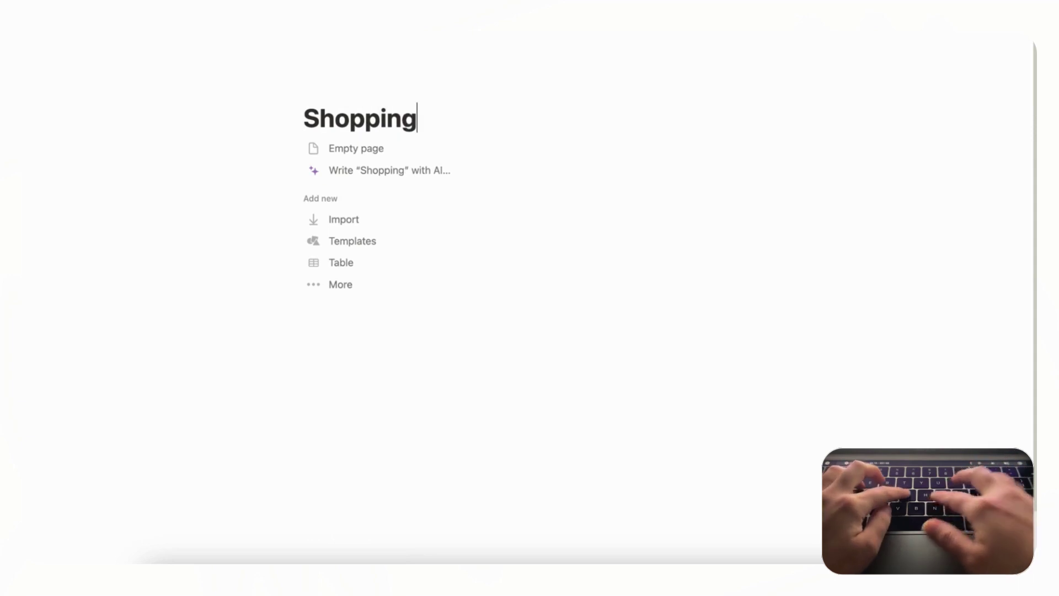
{"action": "type", "text": "/Pr"}
{"action": "key", "text": "BackSpace"}
{"action": "type", "text": "Pric"}
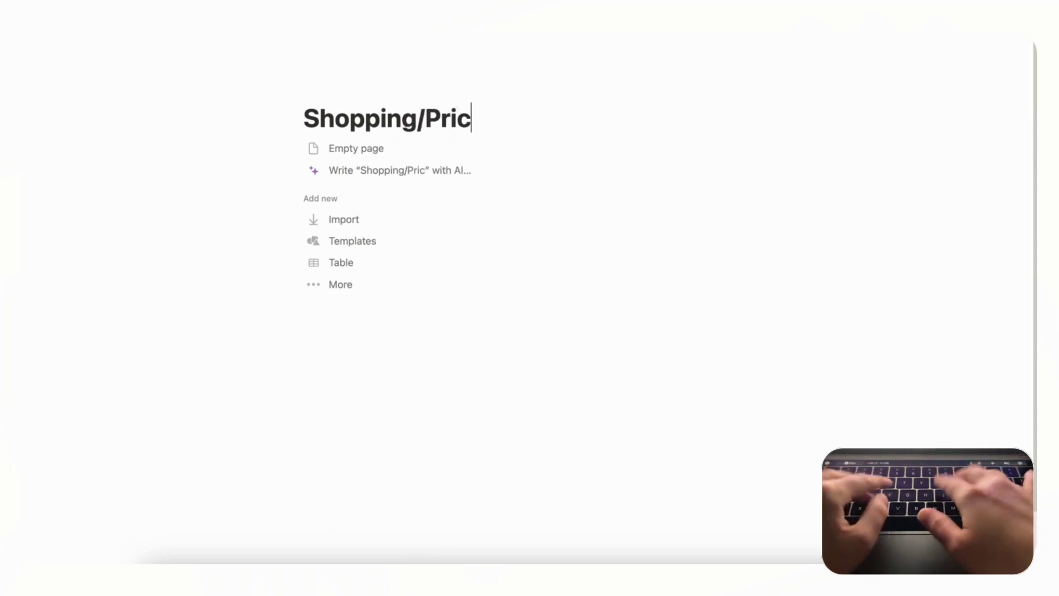
{"action": "type", "text": "e List Tracker"}
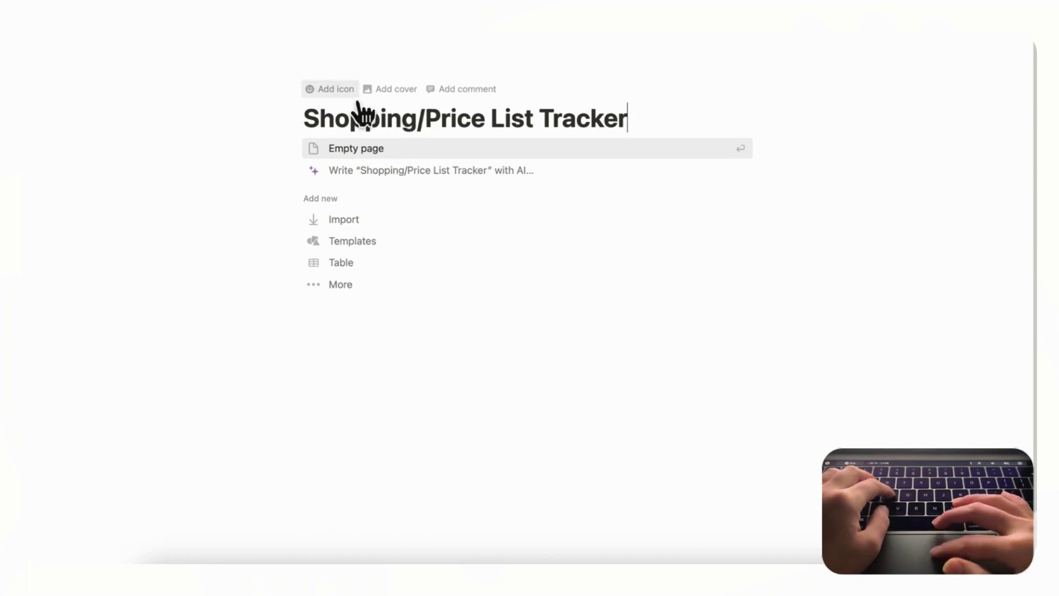
Step: Give the page a shopping cart icon from the icon set, searching for "shoppin"
{"action": "left_click", "coordinate": [345, 90]}
{"action": "left_click", "coordinate": [330, 135]}
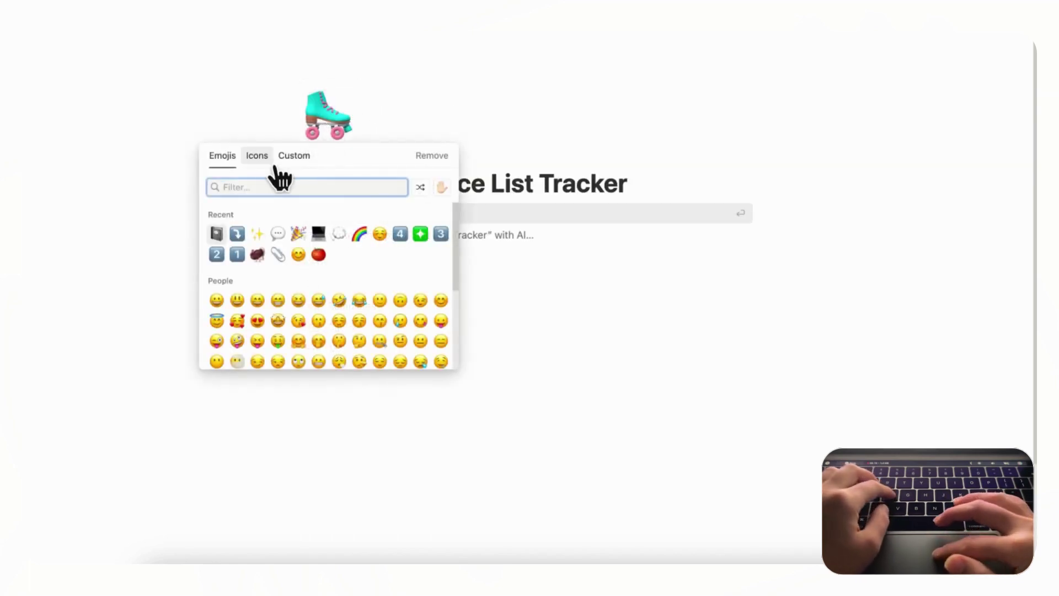
{"action": "left_click", "coordinate": [259, 157]}
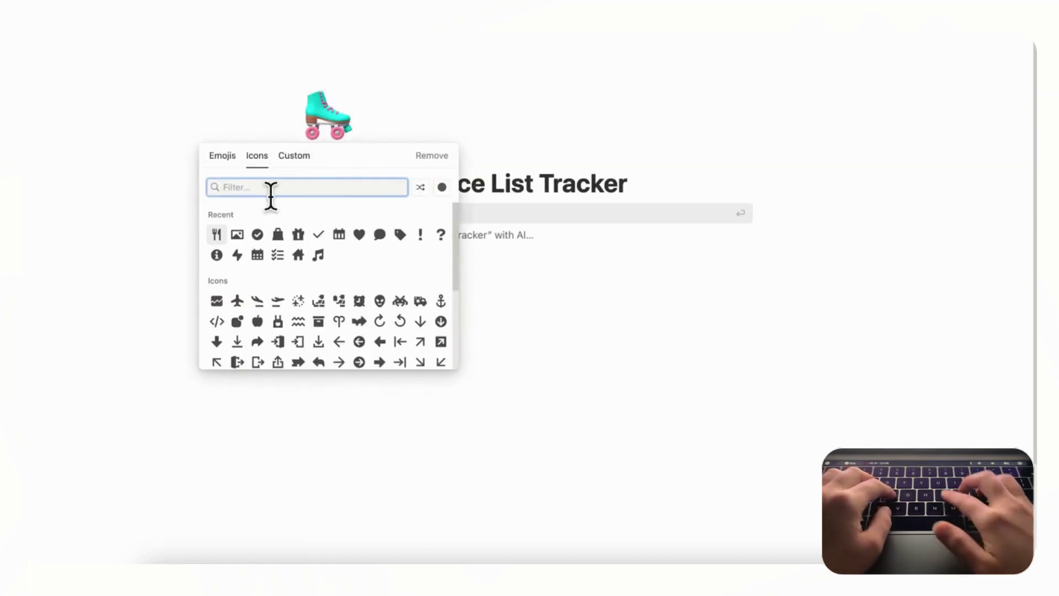
{"action": "type", "text": "shoppin"}
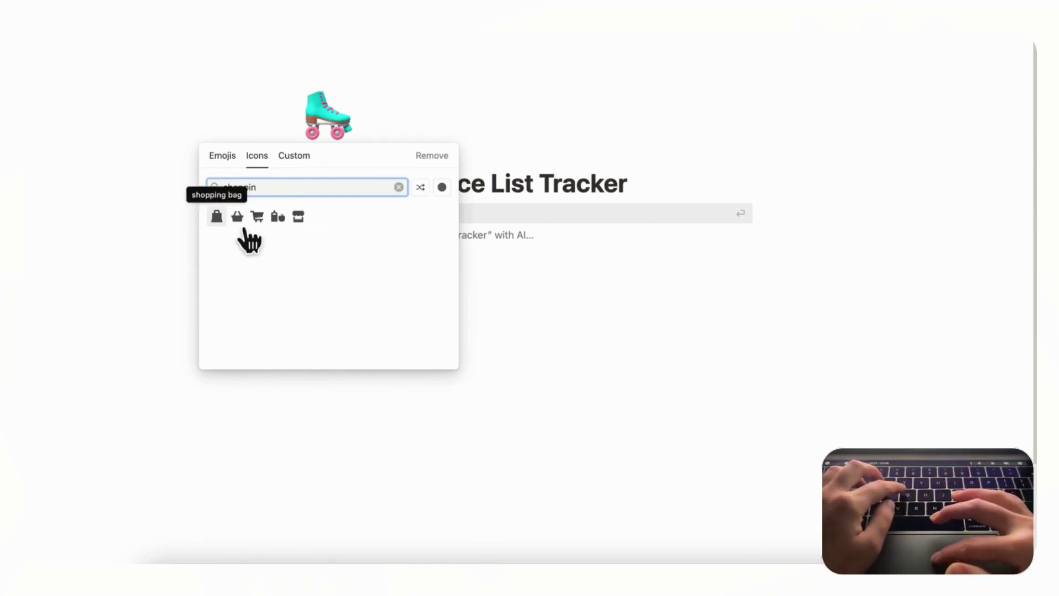
{"action": "left_click", "coordinate": [258, 216]}
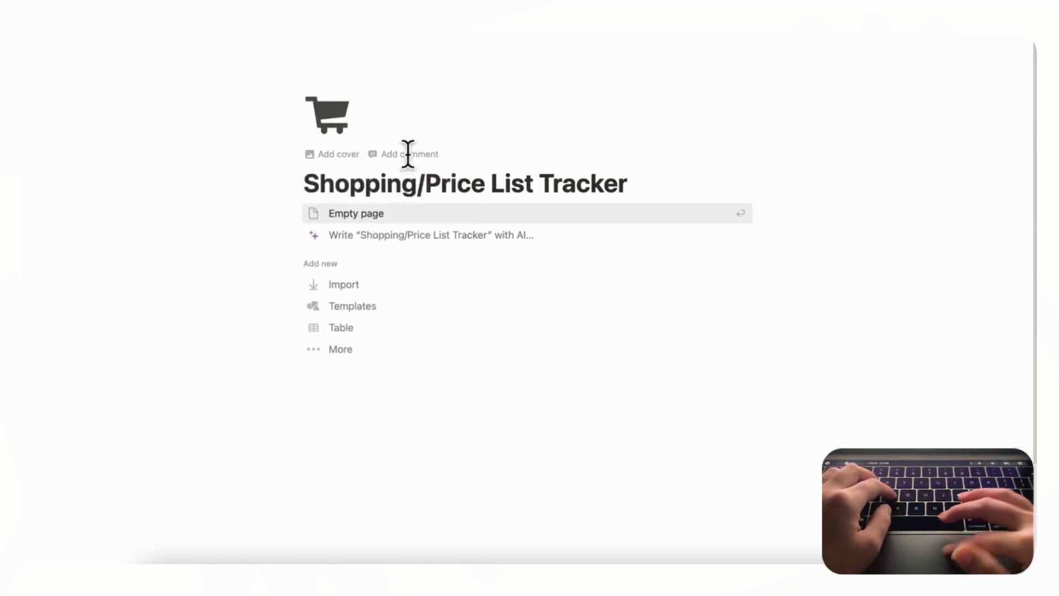
{"action": "left_click", "coordinate": [354, 160]}
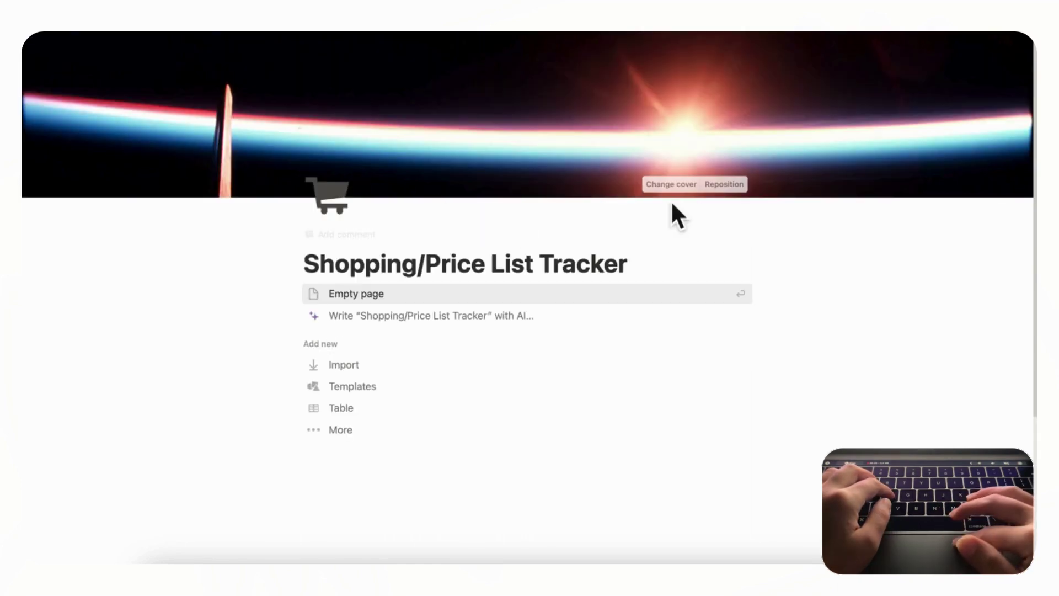
{"action": "left_click", "coordinate": [684, 185]}
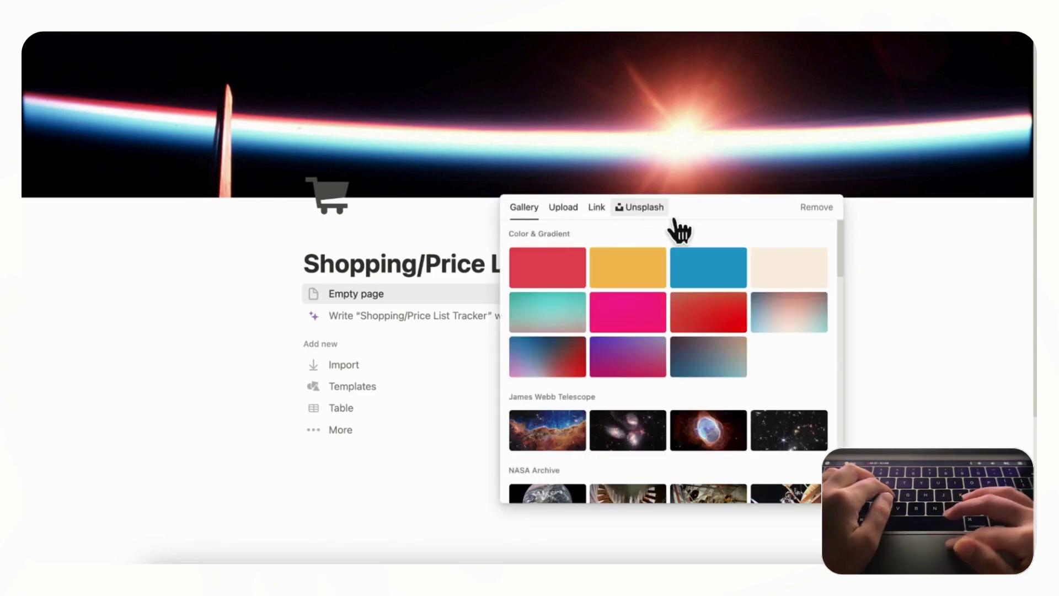
{"action": "left_click", "coordinate": [822, 210]}
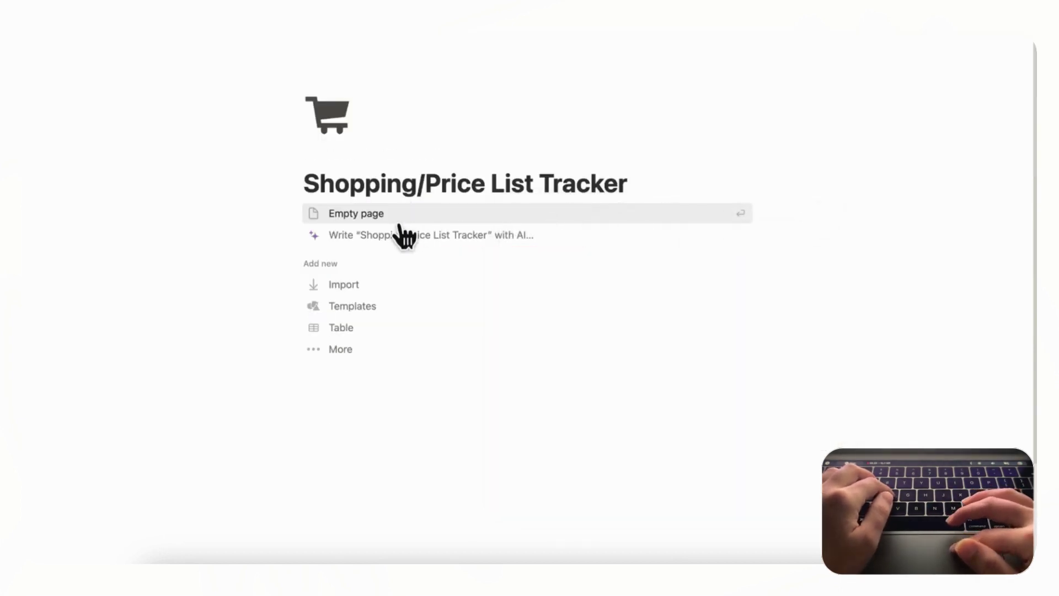
Step: Start the page as an empty page and turn on small text and full width
{"action": "key", "text": "Return"}
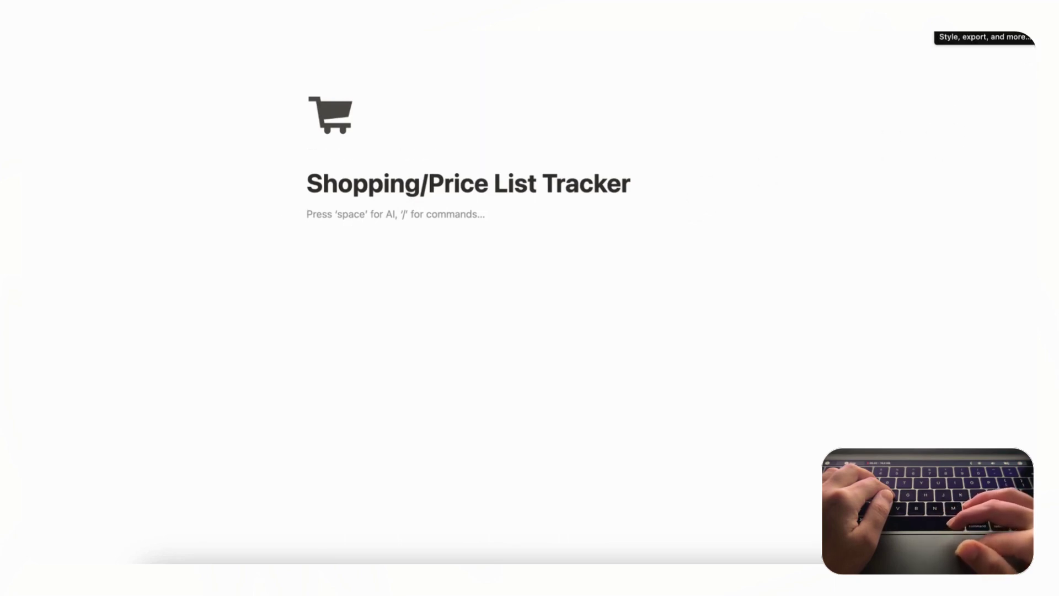
{"action": "left_click", "coordinate": [1032, 42]}
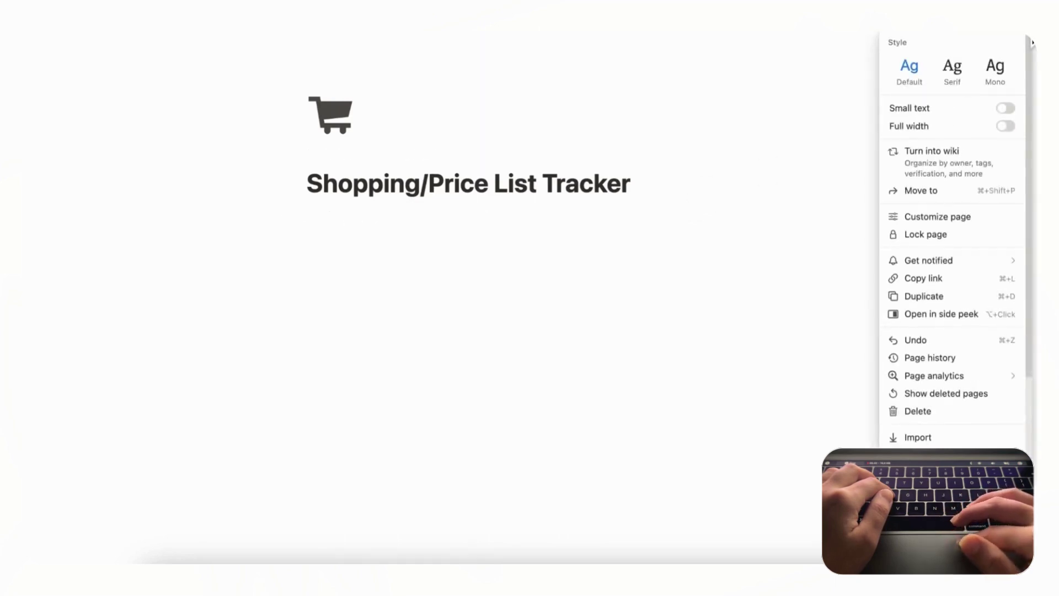
{"action": "left_click", "coordinate": [1020, 113]}
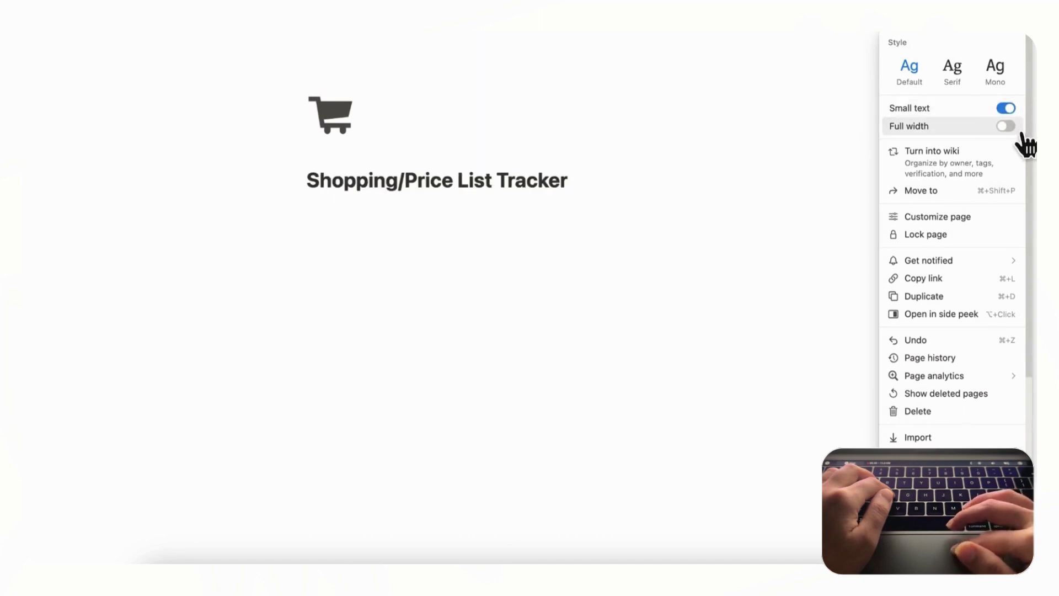
{"action": "left_click", "coordinate": [1020, 131]}
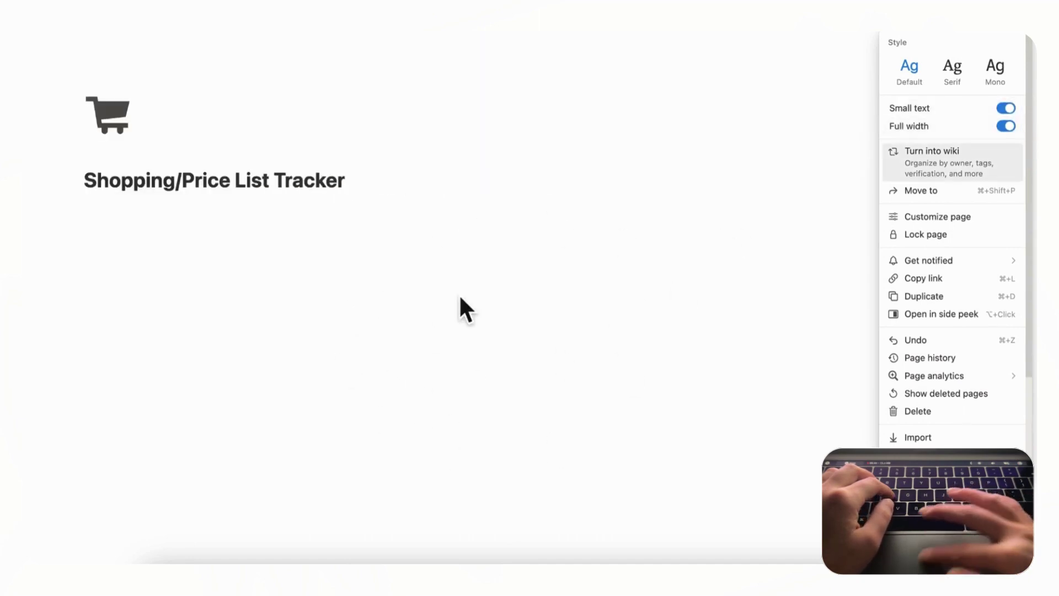
{"action": "left_click", "coordinate": [191, 227]}
Step: Insert a gallery view with a new database below the page title and name it "Products"
{"action": "left_click", "coordinate": [163, 212]}
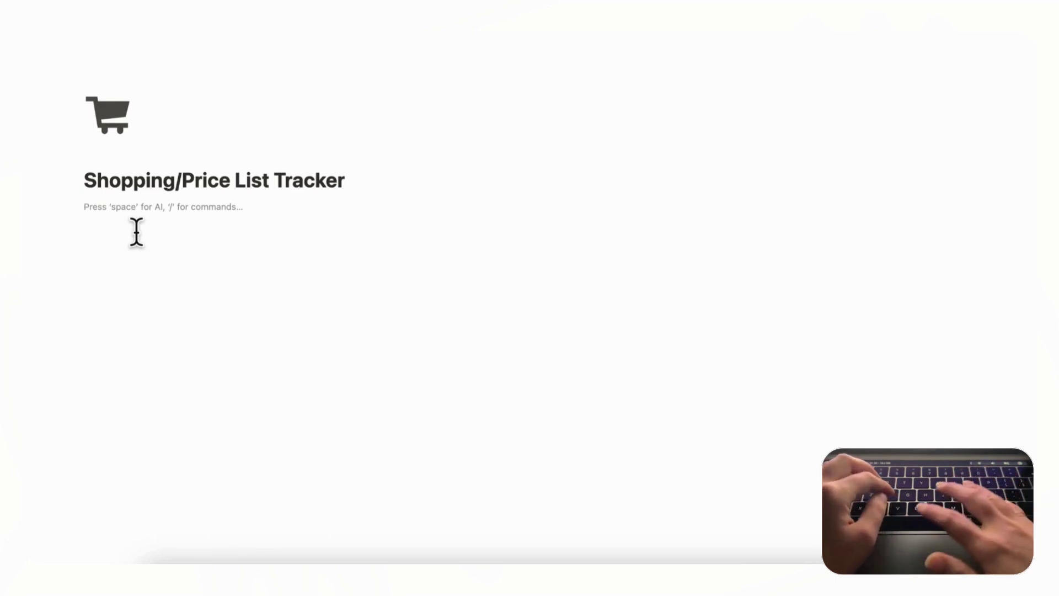
{"action": "type", "text": "/gall"}
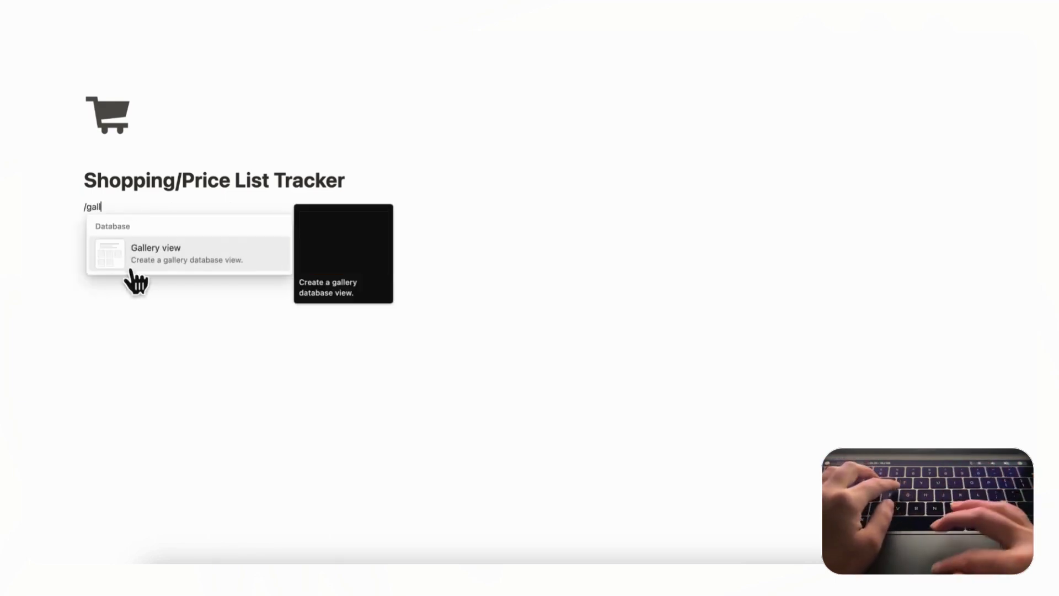
{"action": "left_click", "coordinate": [145, 264]}
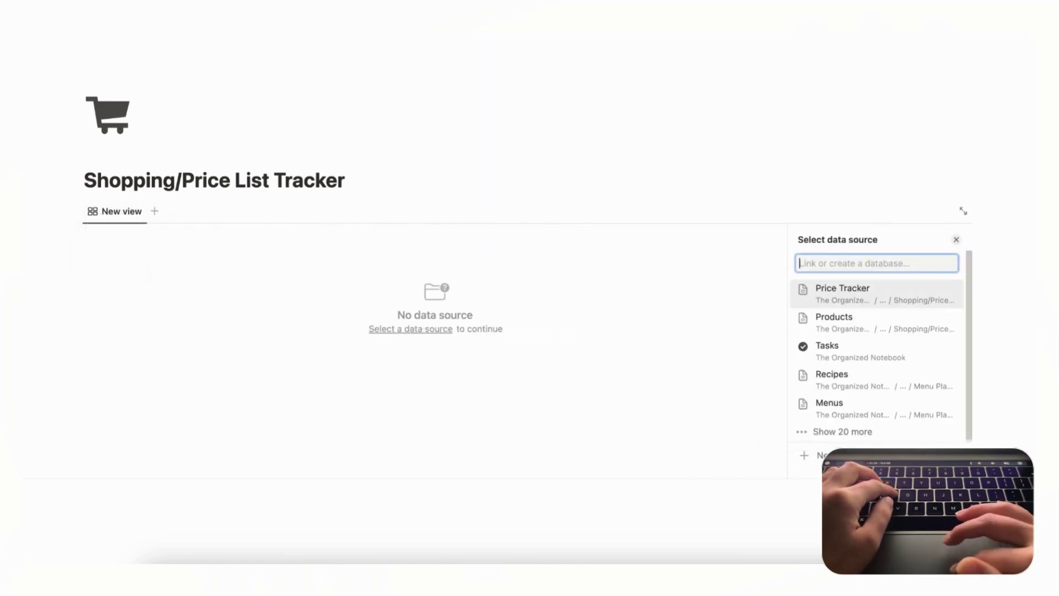
{"action": "key", "text": "Return"}
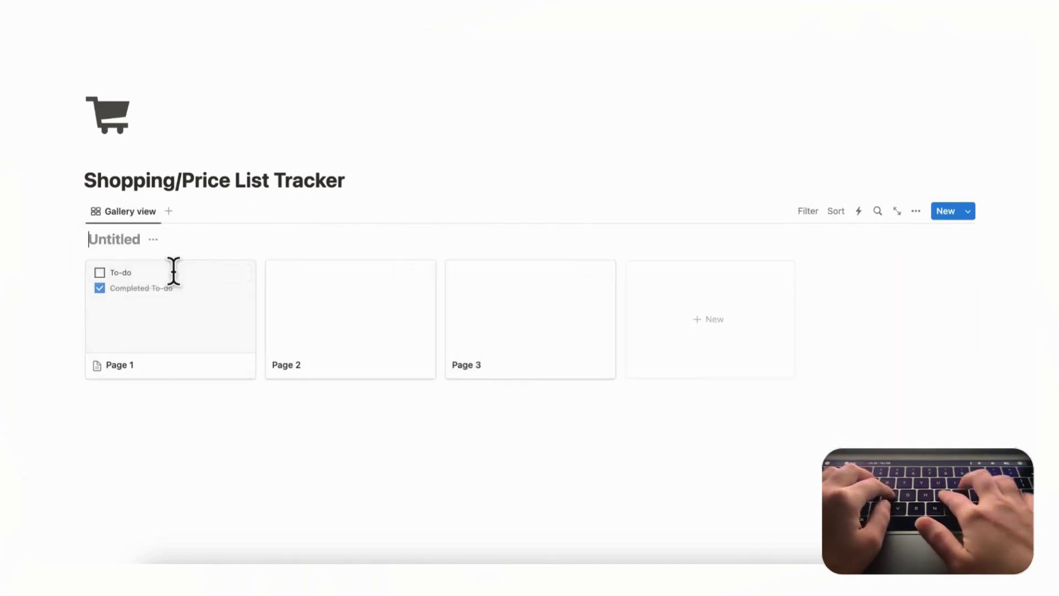
{"action": "type", "text": "Products"}
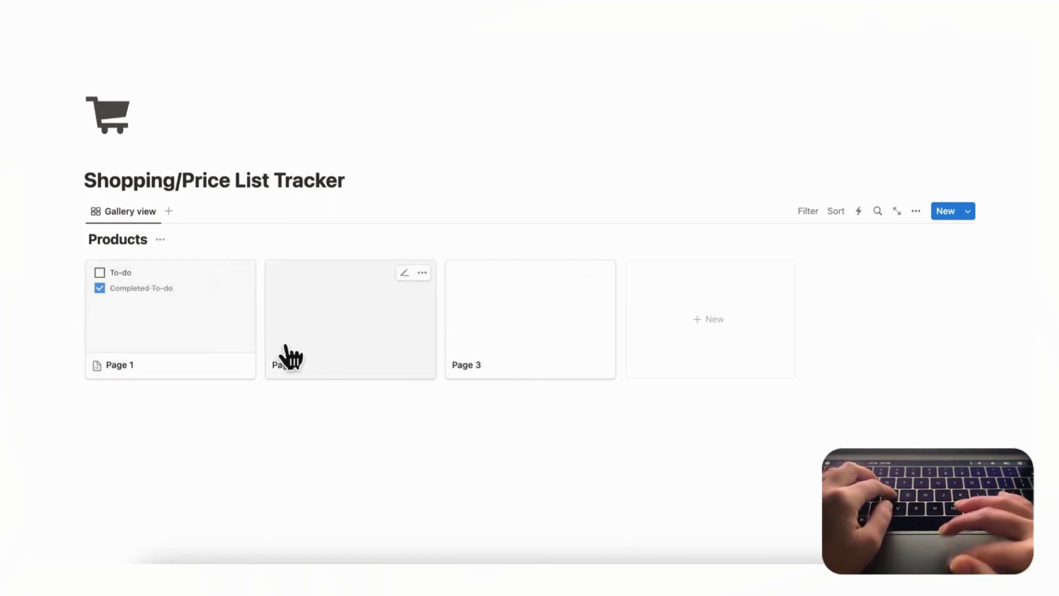
Step: Insert a table view with a new database below the Products gallery and name it "Price Tracker"
{"action": "left_click", "coordinate": [149, 430]}
{"action": "key", "text": "Return"}
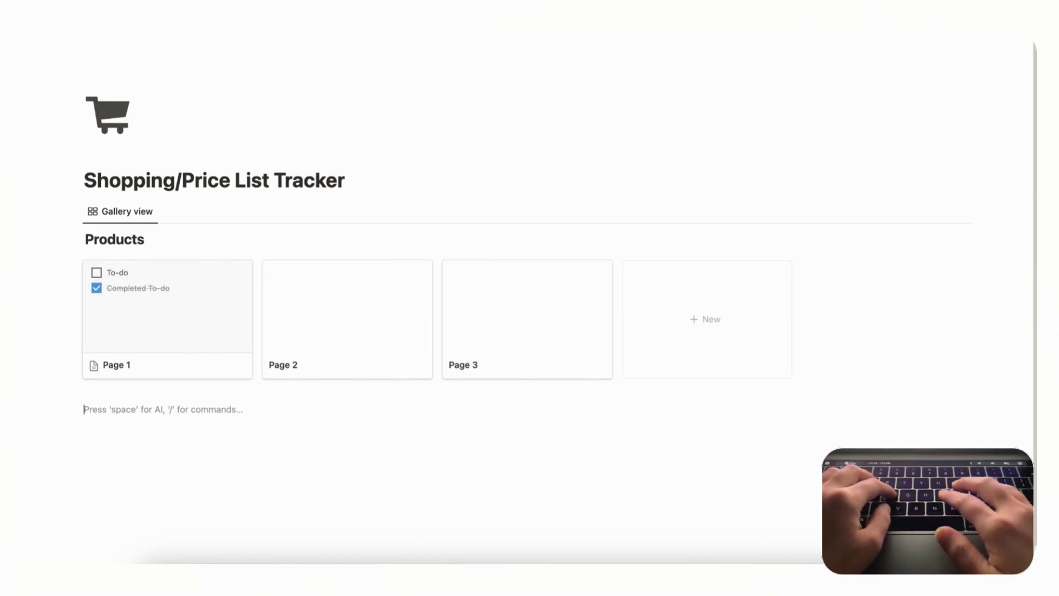
{"action": "type", "text": "/table"}
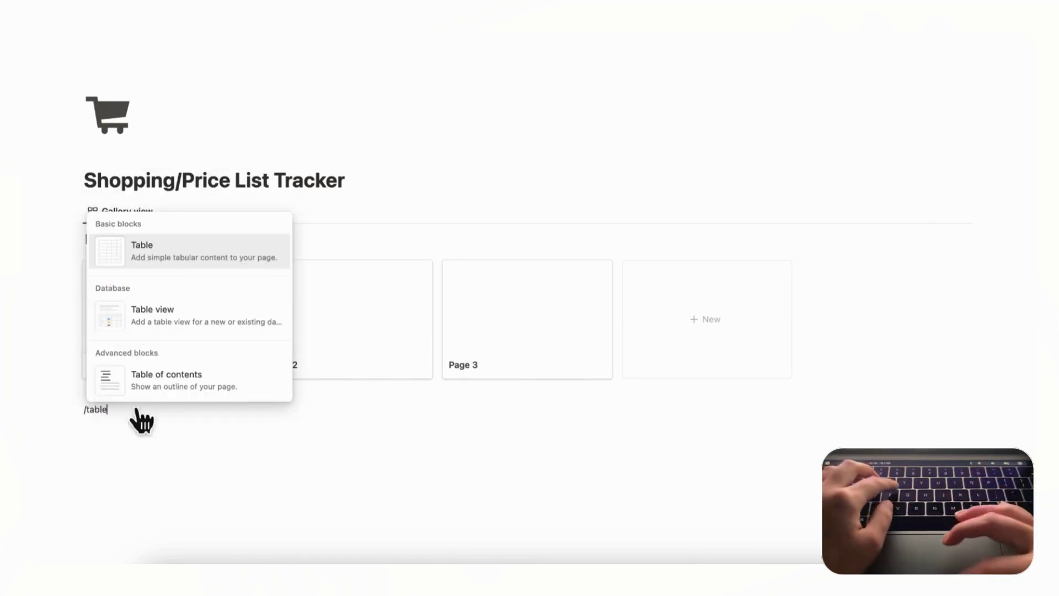
{"action": "left_click", "coordinate": [224, 331]}
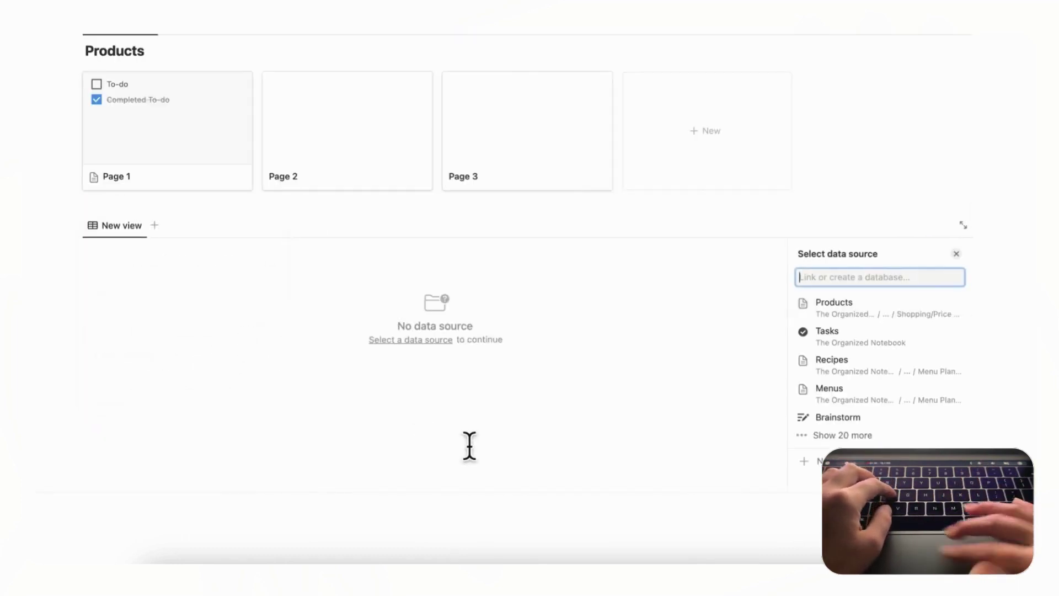
{"action": "left_click", "coordinate": [856, 469]}
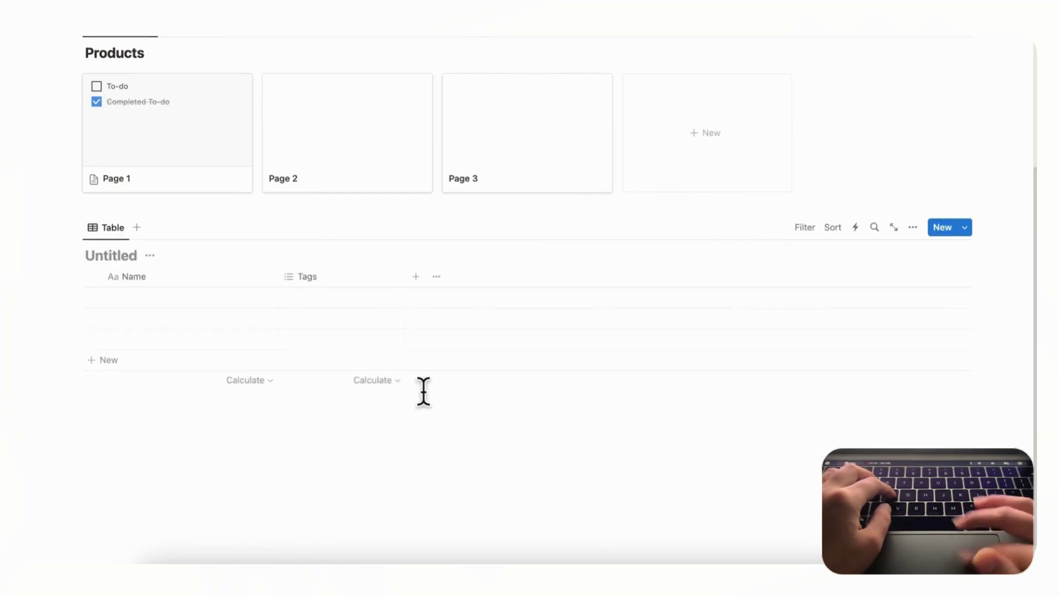
{"action": "left_click", "coordinate": [117, 258]}
{"action": "type", "text": "Price Tracker"}
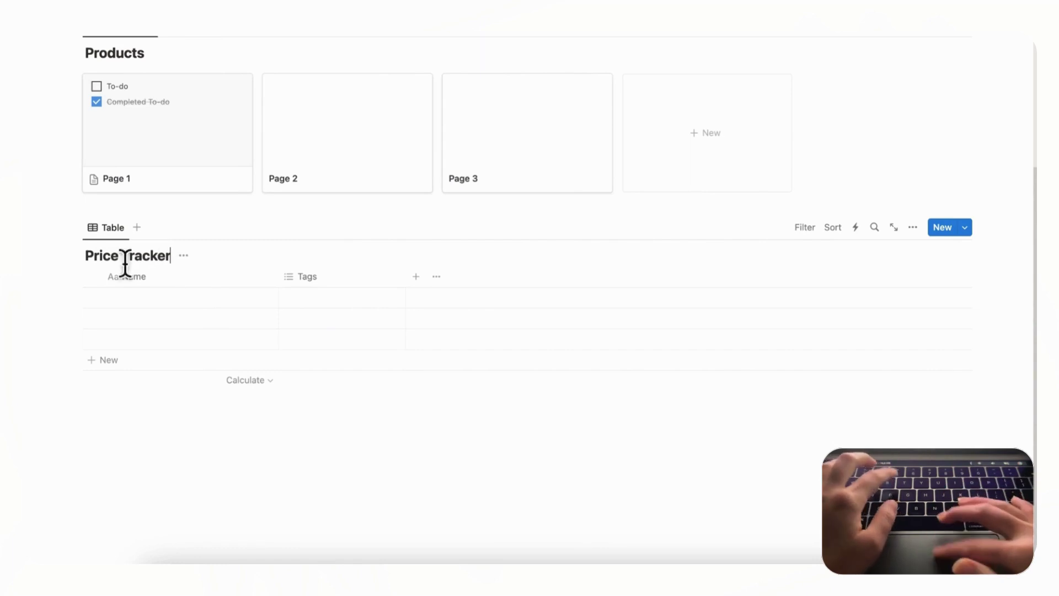
Step: Rename the Page 1 product card "Ninja DZ201 Foodi 8 Quart 6-in-1 DualZone 2-Basket Air Fryer", copying the name from the Amazon page in Google Chrome
{"action": "scroll", "coordinate": [213, 300], "scroll_direction": "up", "scroll_amount": 2}
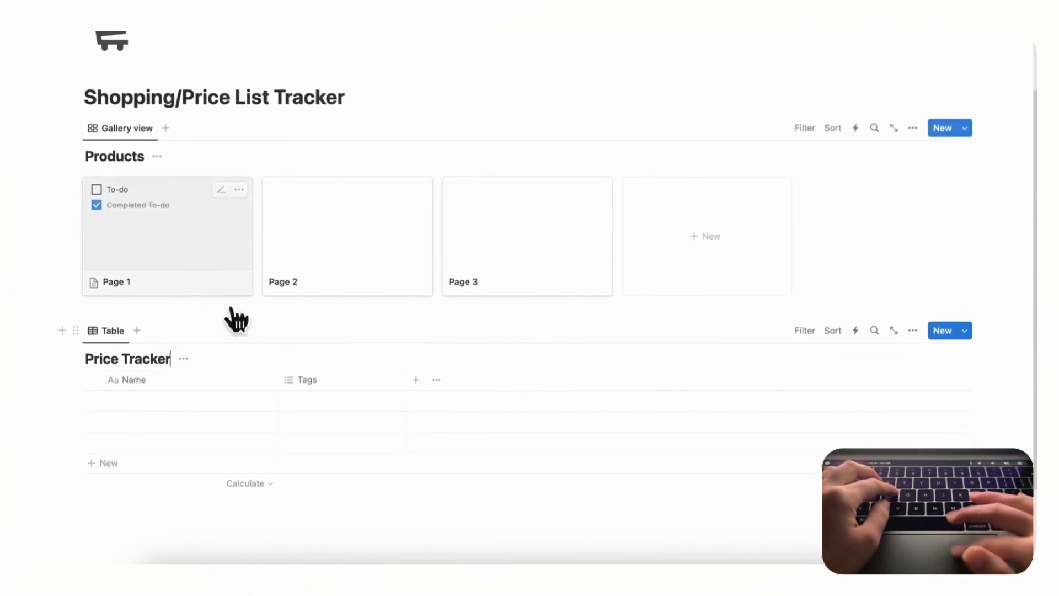
{"action": "scroll", "coordinate": [208, 378], "scroll_direction": "up", "scroll_amount": 1}
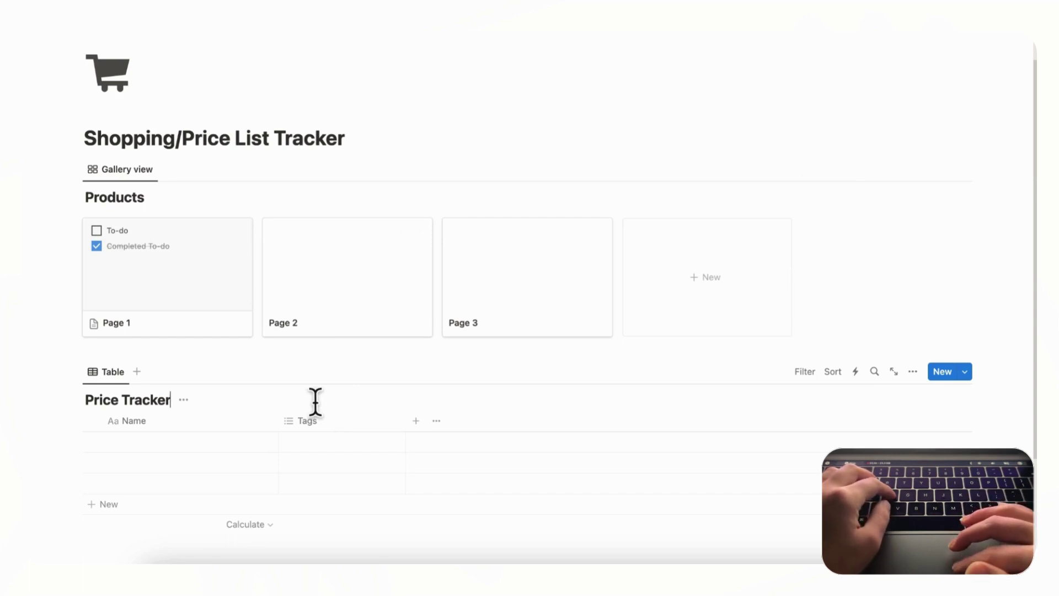
{"action": "left_click", "coordinate": [196, 334]}
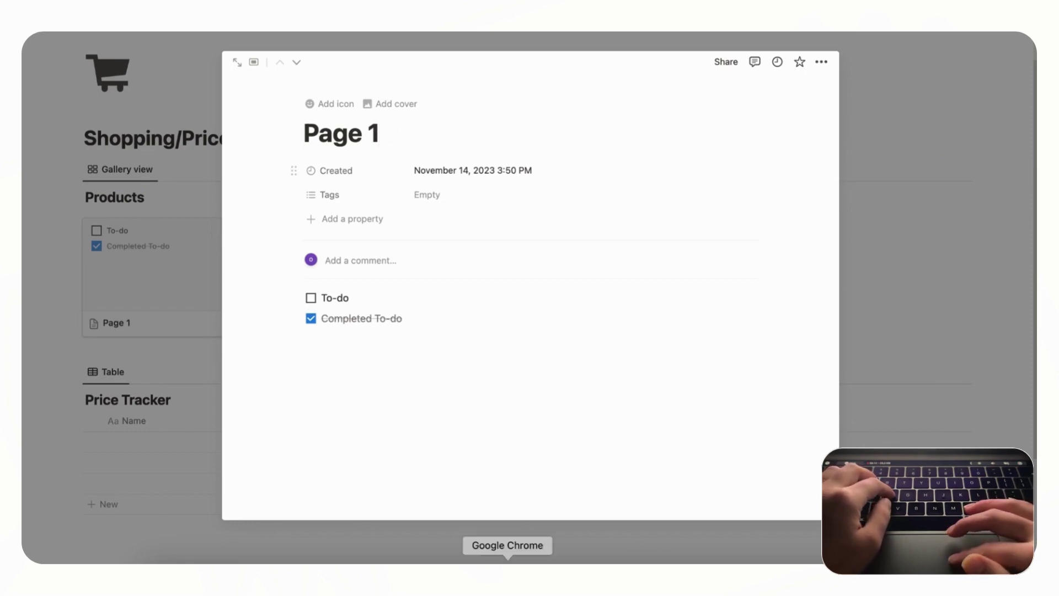
{"action": "left_click", "coordinate": [508, 560]}
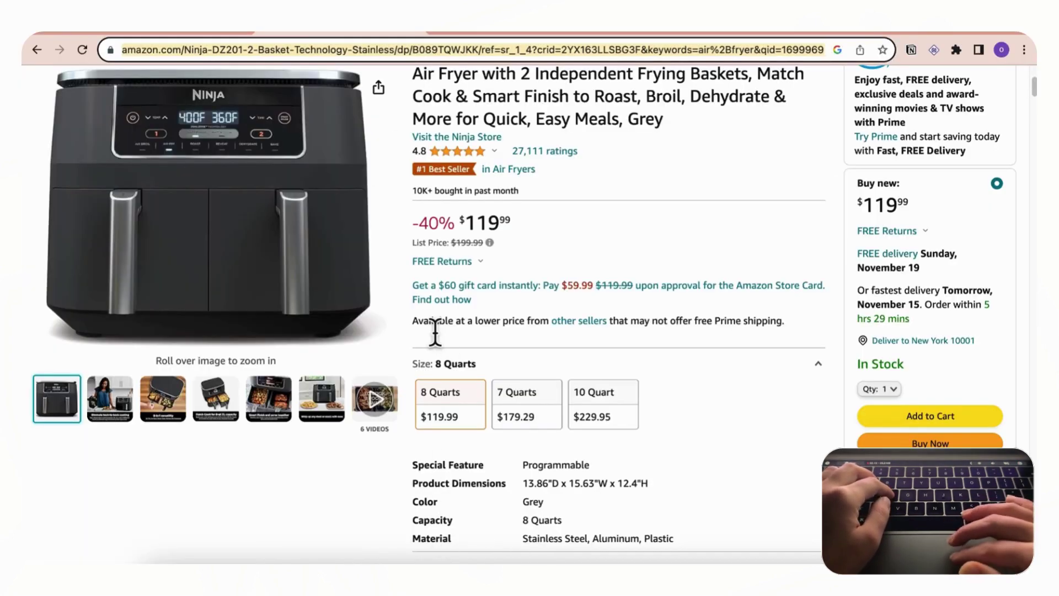
{"action": "scroll", "coordinate": [435, 331], "scroll_direction": "up", "scroll_amount": 3}
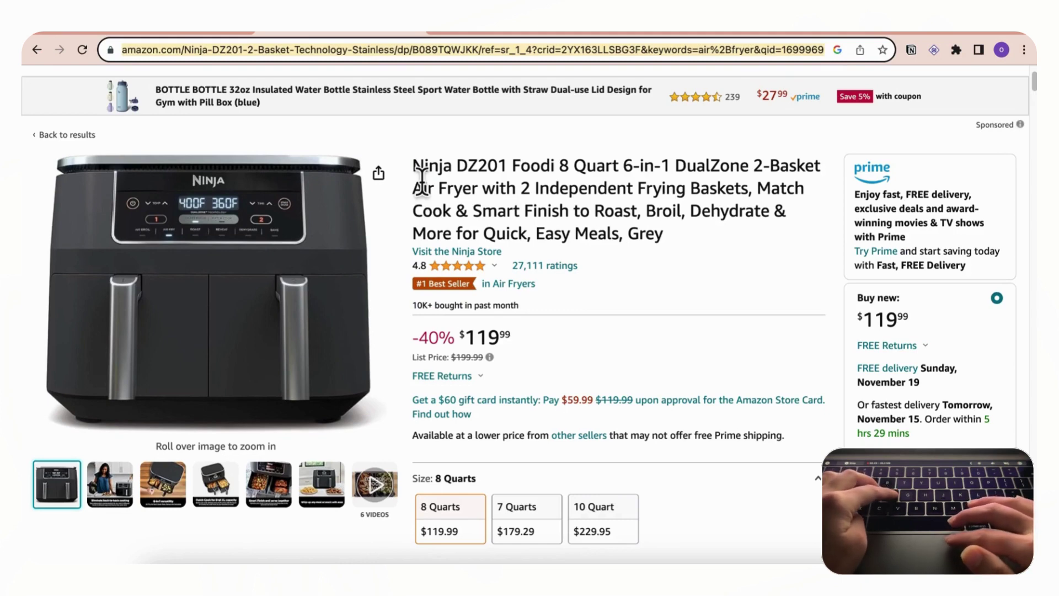
{"action": "left_click_drag", "start_coordinate": [415, 169], "coordinate": [486, 201]}
{"action": "key", "text": "super+c"}
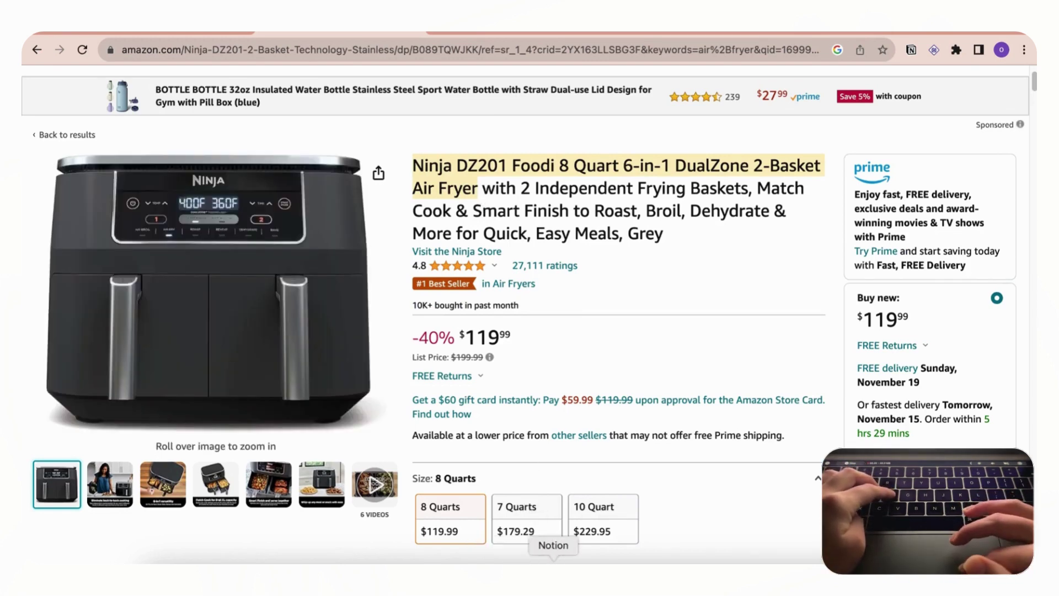
{"action": "left_click", "coordinate": [556, 571]}
{"action": "triple_click", "coordinate": [357, 135]}
{"action": "key", "text": "super+v"}
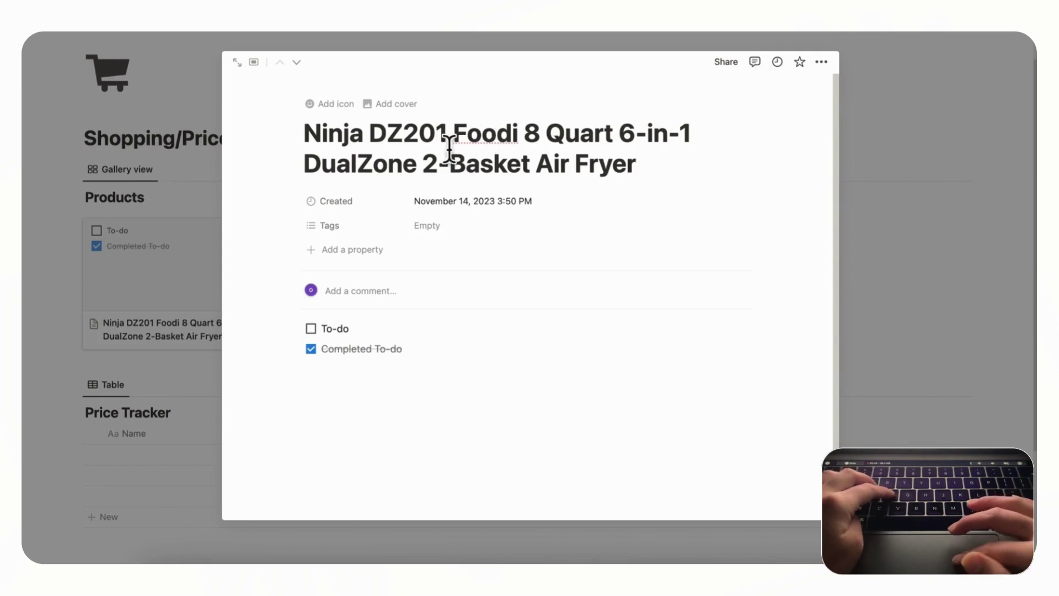
Step: Add a cover to the air fryer page from a link, using the product image address copied from the Amazon page in Google Chrome
{"action": "left_click", "coordinate": [406, 106]}
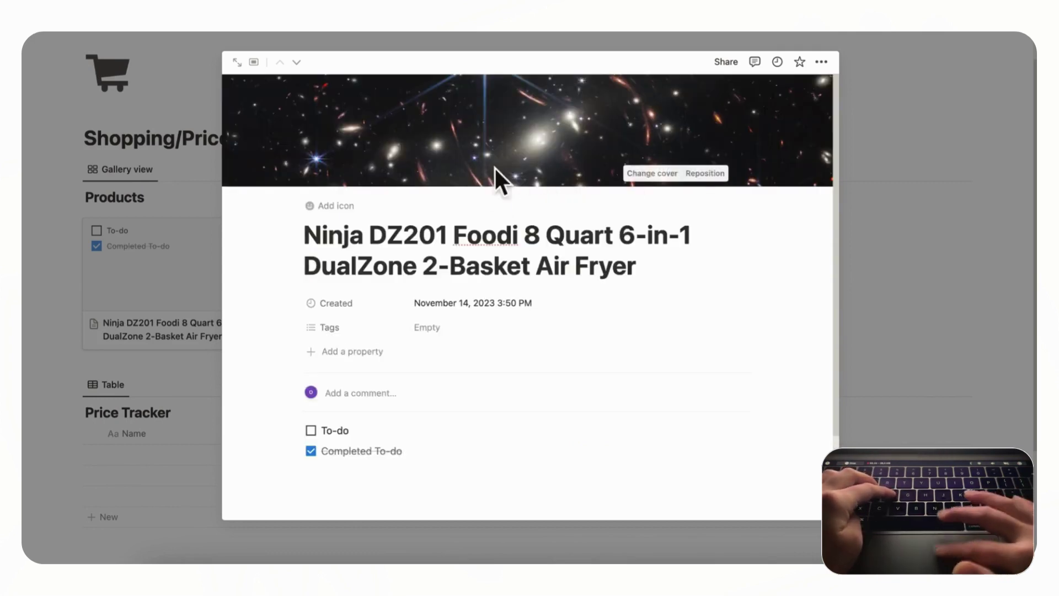
{"action": "left_click", "coordinate": [664, 177]}
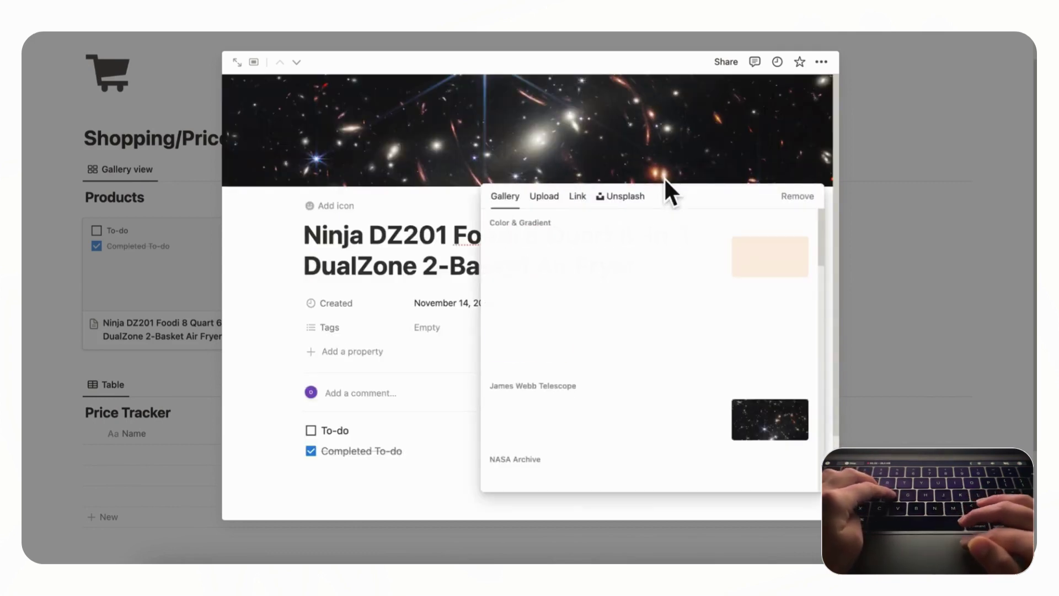
{"action": "left_click", "coordinate": [592, 205]}
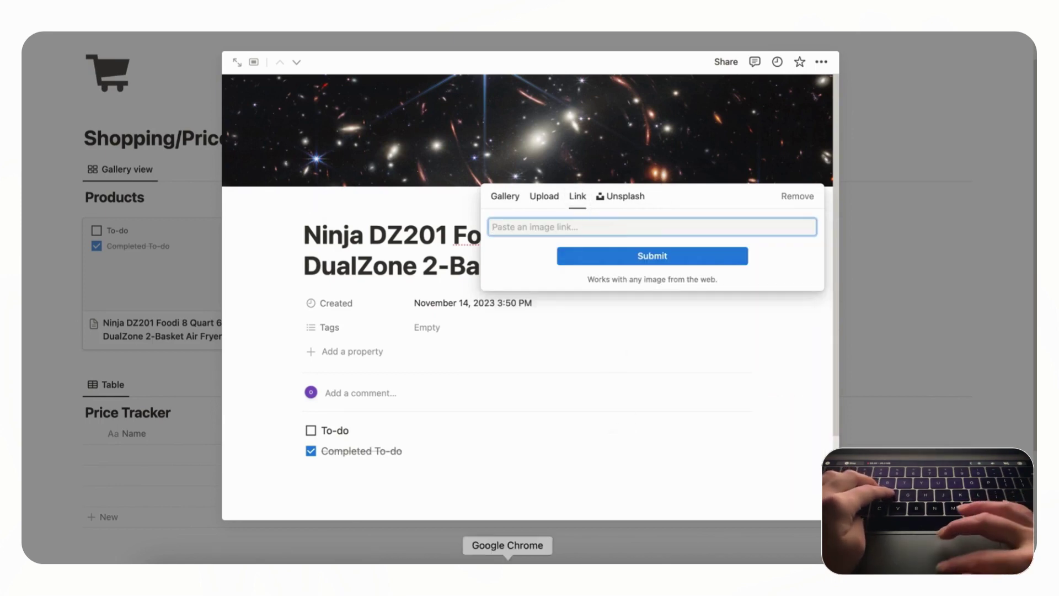
{"action": "left_click", "coordinate": [508, 558]}
{"action": "mouse_move", "coordinate": [383, 355]}
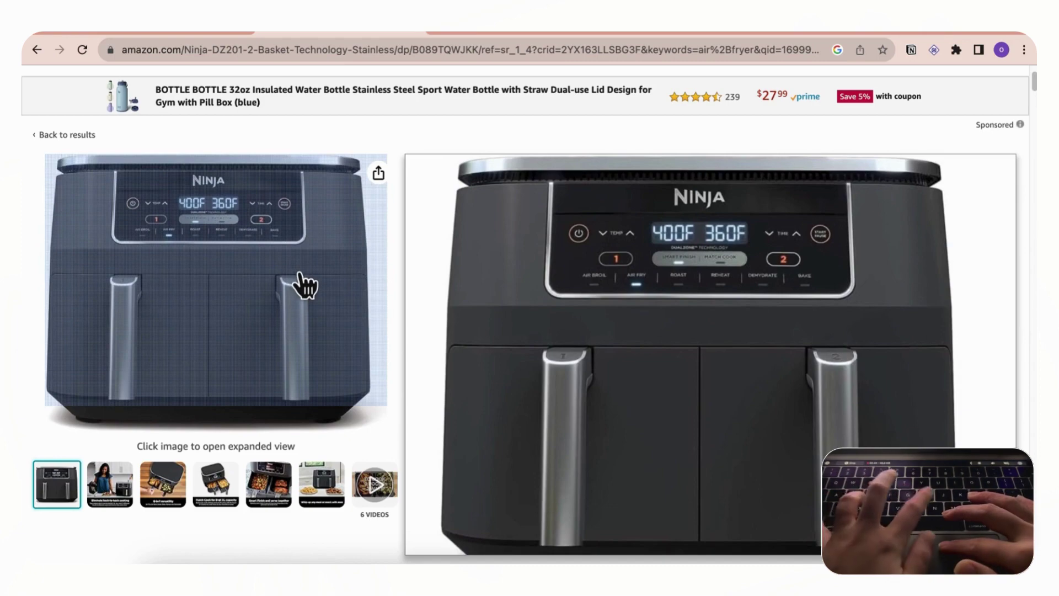
{"action": "right_click", "coordinate": [289, 260]}
{"action": "left_click", "coordinate": [359, 318]}
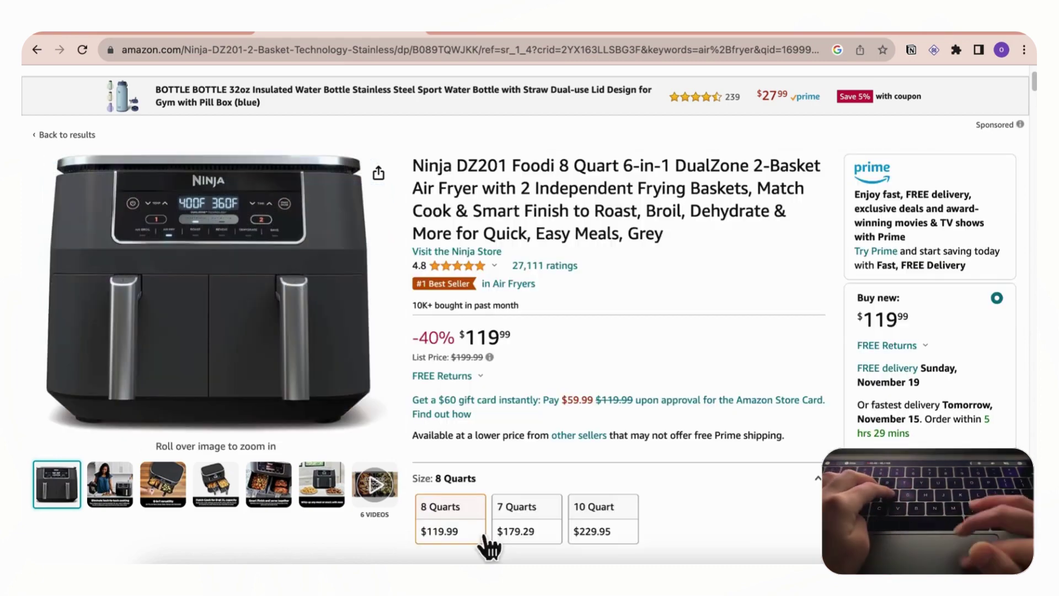
{"action": "left_click", "coordinate": [552, 559]}
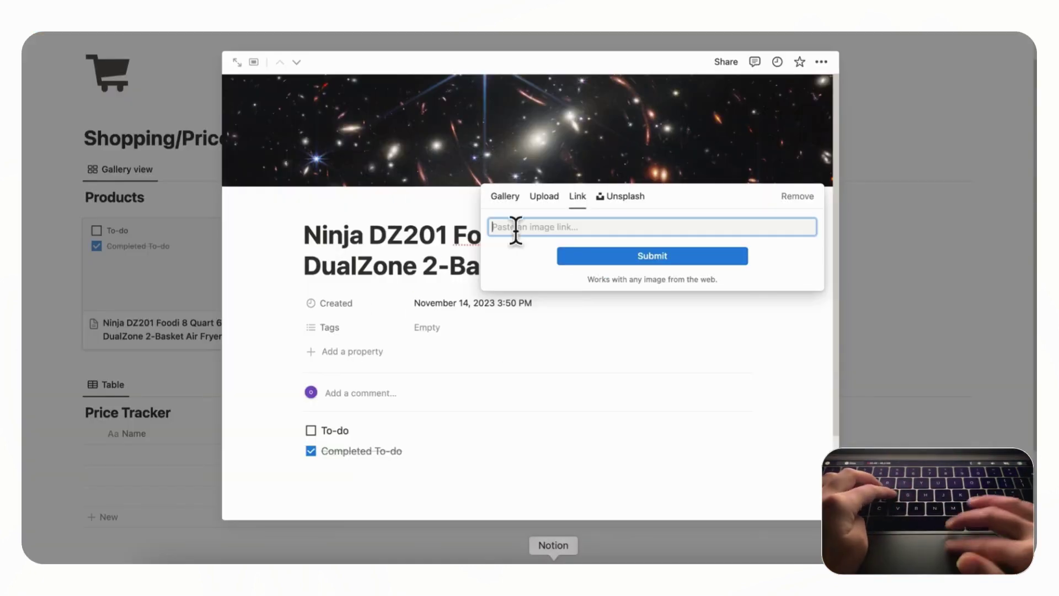
{"action": "type", "text": "https://m.media-amazon.com/images/I/511+uXaPLIL._AC_SX679_.jpg"}
{"action": "left_click", "coordinate": [624, 260]}
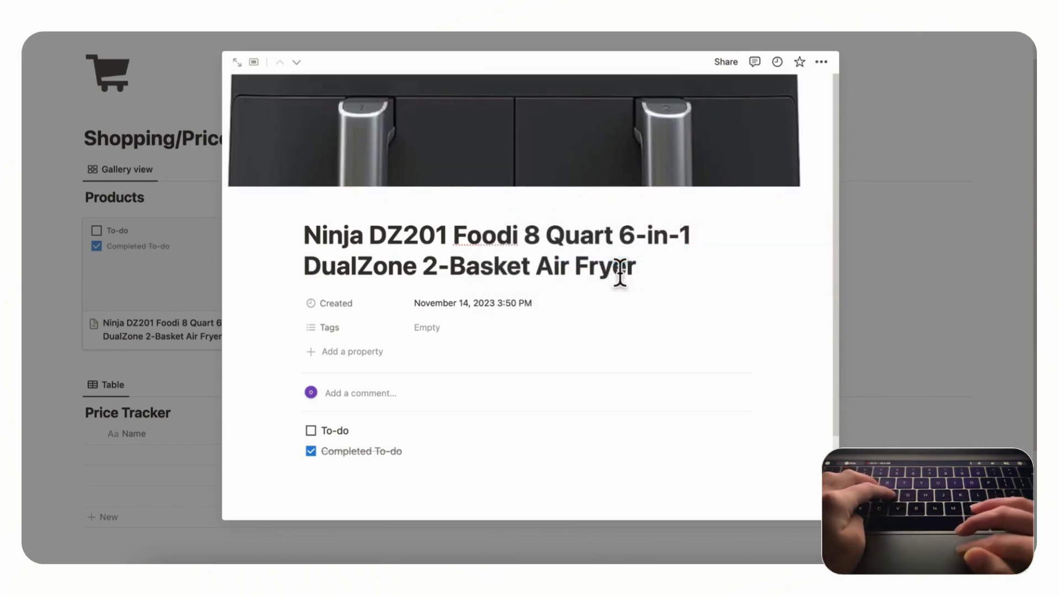
Step: Clear the two to-do items from the air fryer page's body and delete its Created property
{"action": "scroll", "coordinate": [348, 369], "scroll_direction": "down", "scroll_amount": 3}
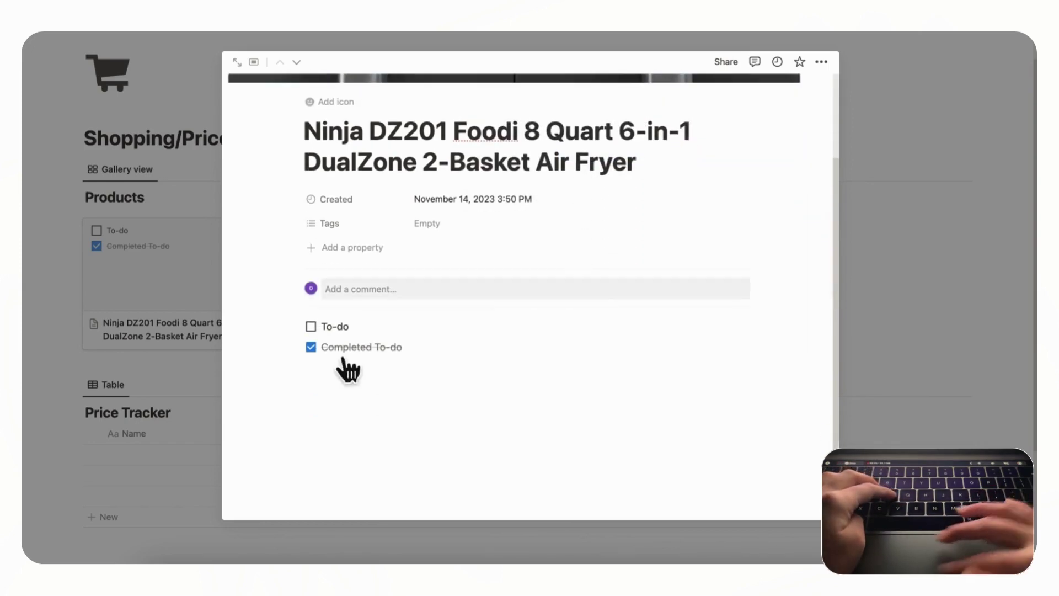
{"action": "left_click_drag", "start_coordinate": [274, 326], "coordinate": [371, 367]}
{"action": "key", "text": "BackSpace"}
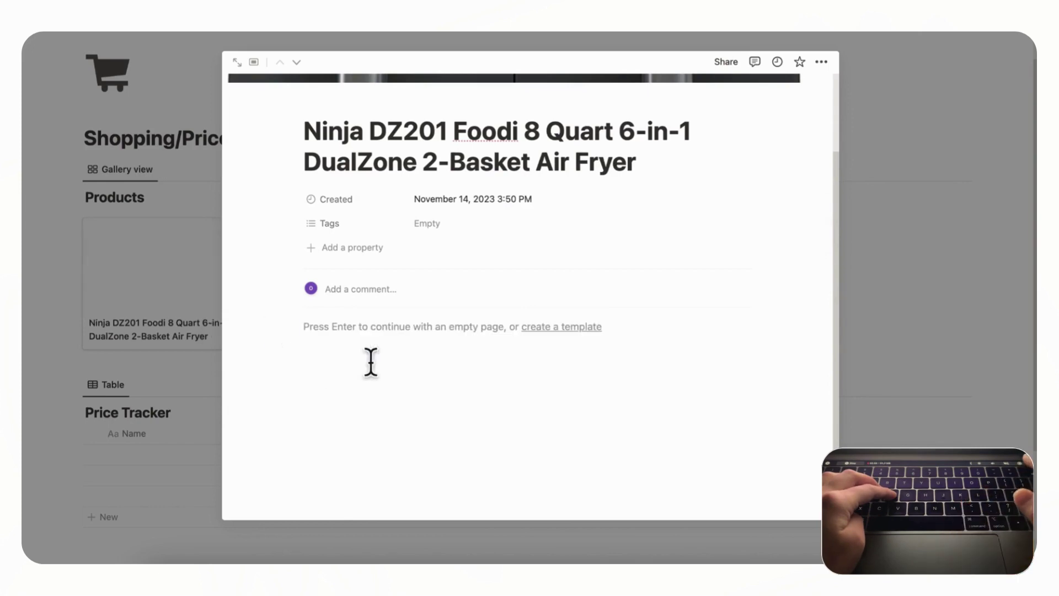
{"action": "left_click", "coordinate": [300, 200]}
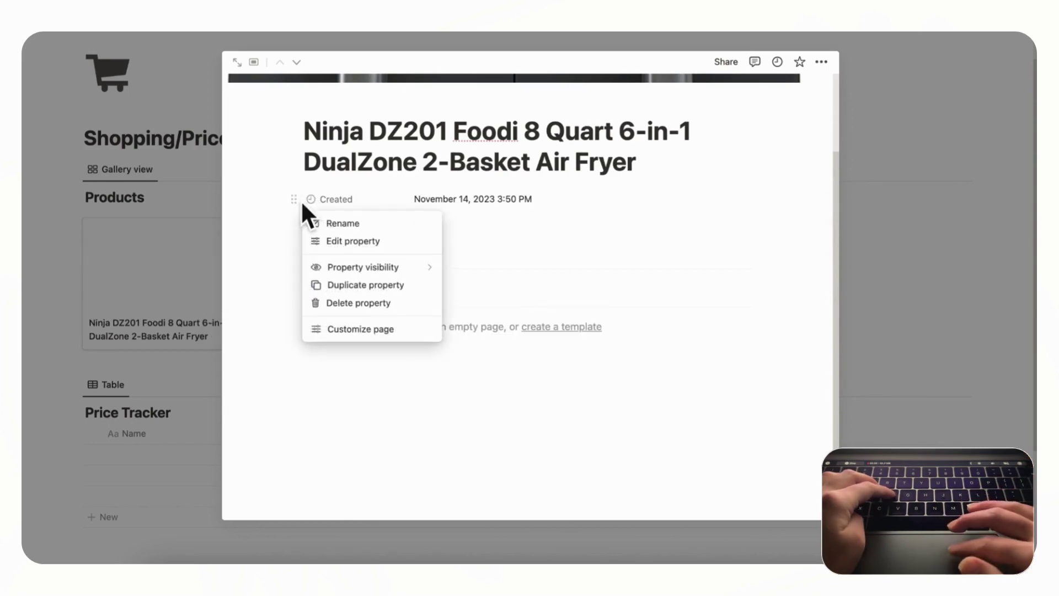
{"action": "left_click", "coordinate": [356, 304]}
{"action": "left_click", "coordinate": [486, 297]}
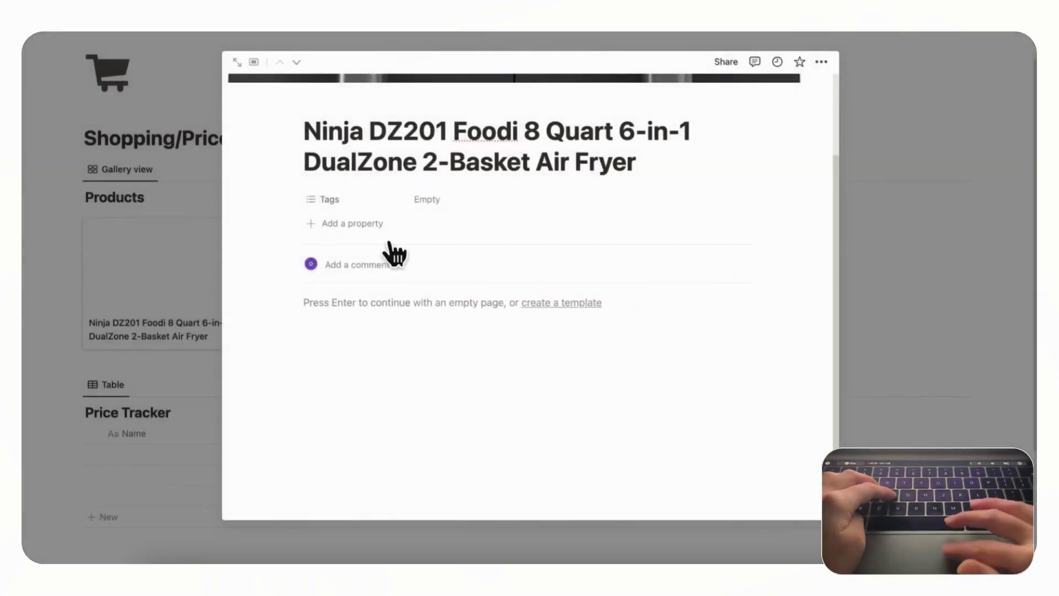
Step: Create the tag "Kitchen" and assign it to the air fryer page's Tags property
{"action": "left_click", "coordinate": [475, 204]}
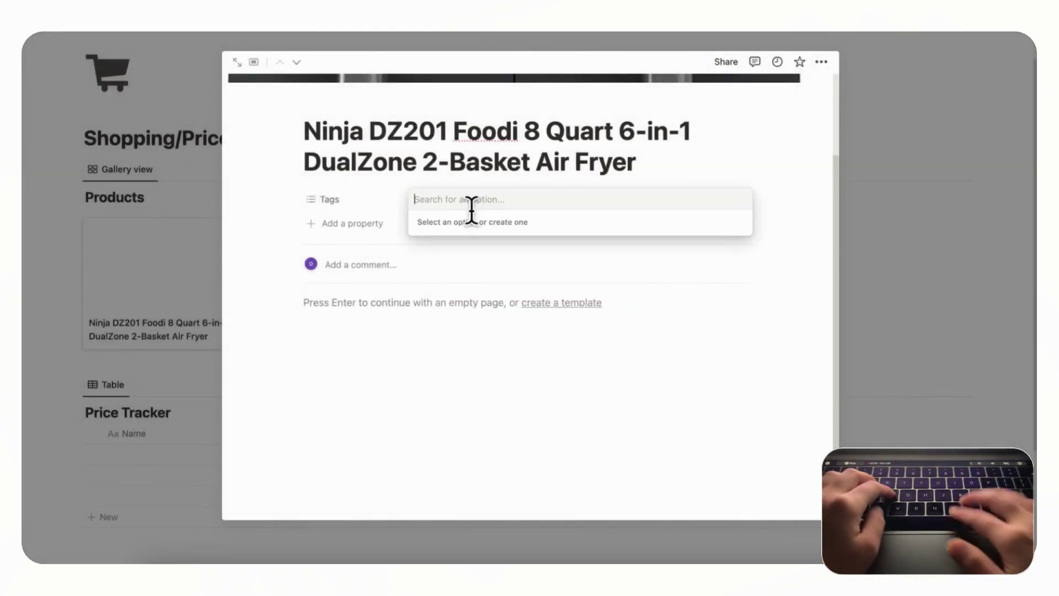
{"action": "type", "text": "Kitchen"}
{"action": "key", "text": "Return"}
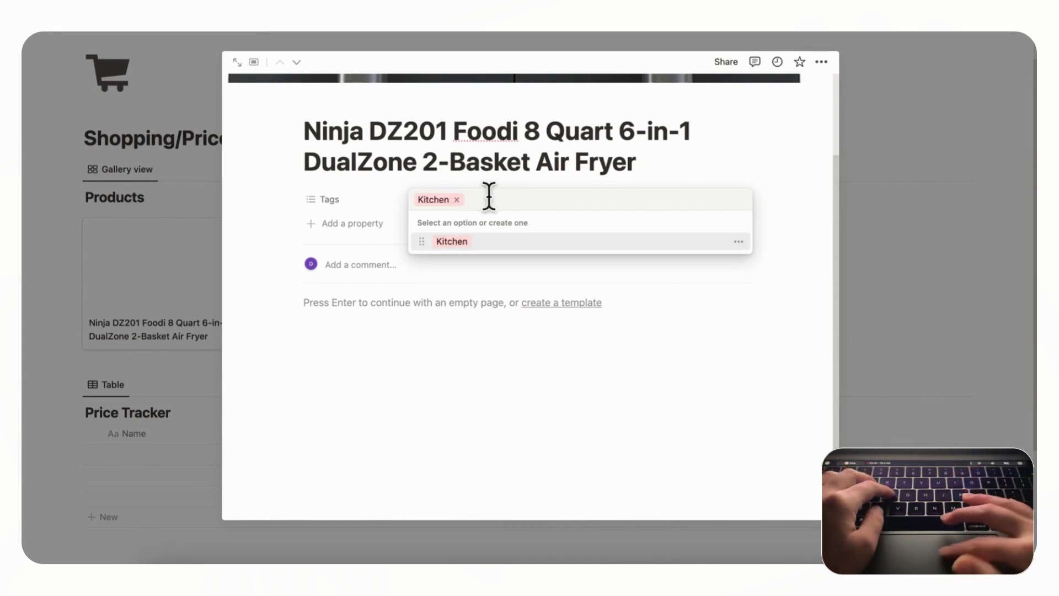
{"action": "left_click", "coordinate": [704, 184]}
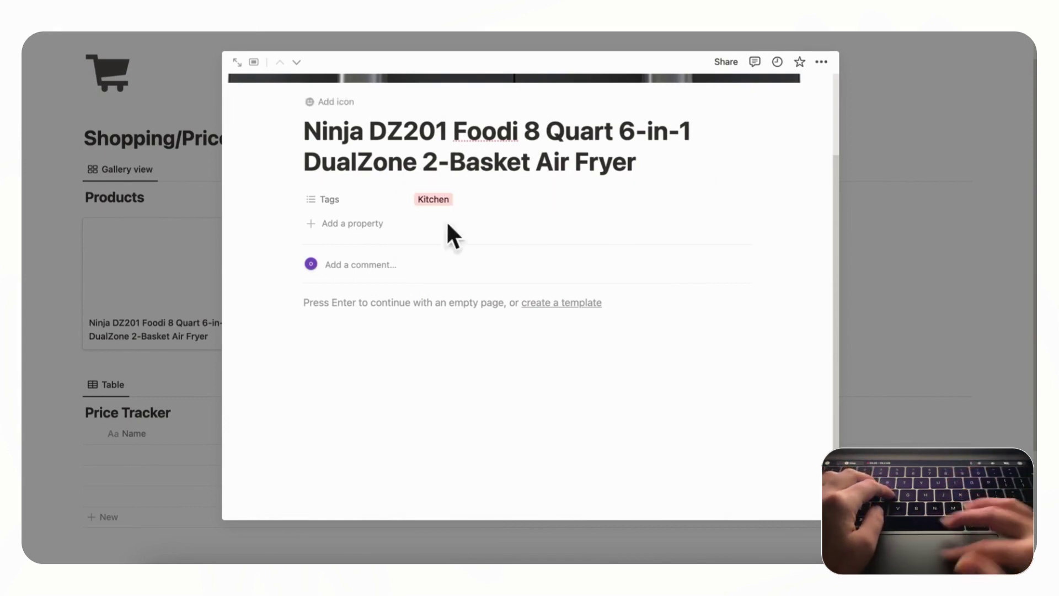
Step: Add a Checkbox property named "Purchased?" to the air fryer page and close the page
{"action": "left_click", "coordinate": [366, 226]}
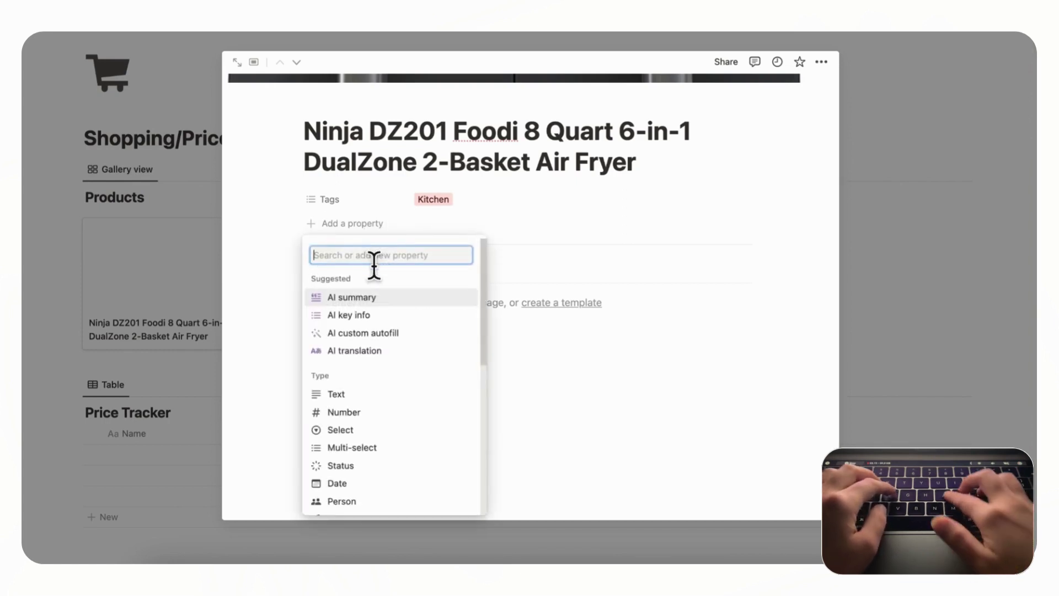
{"action": "type", "text": "che"}
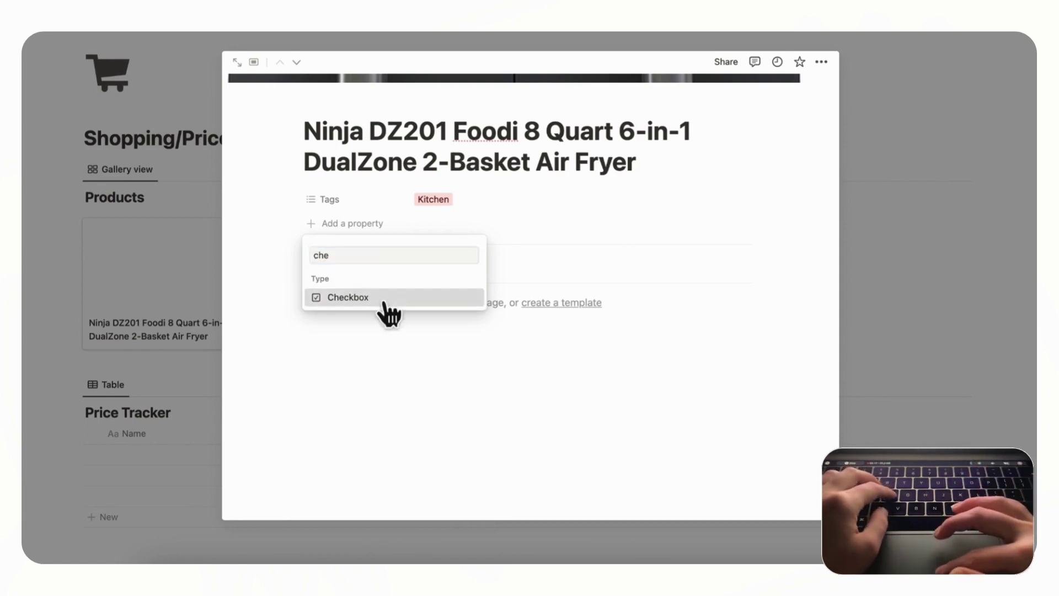
{"action": "left_click", "coordinate": [378, 299]}
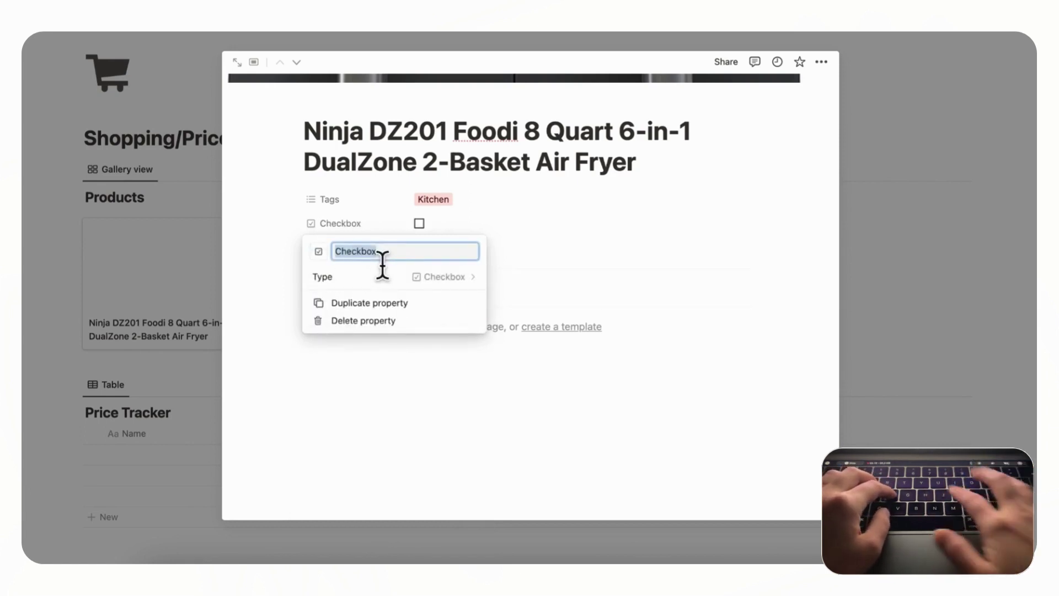
{"action": "type", "text": "Purchased?"}
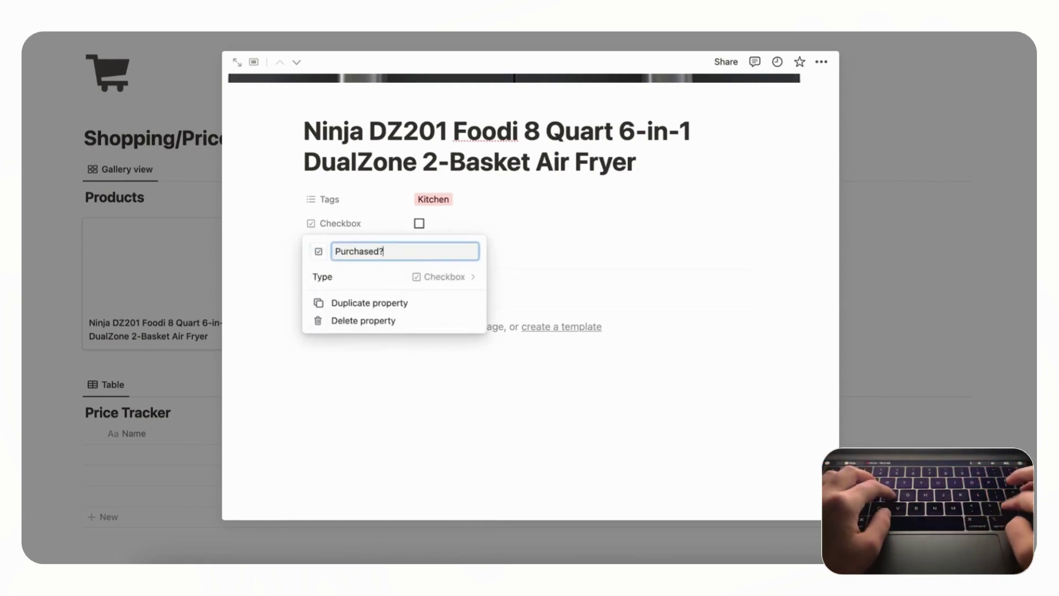
{"action": "key", "text": "Return"}
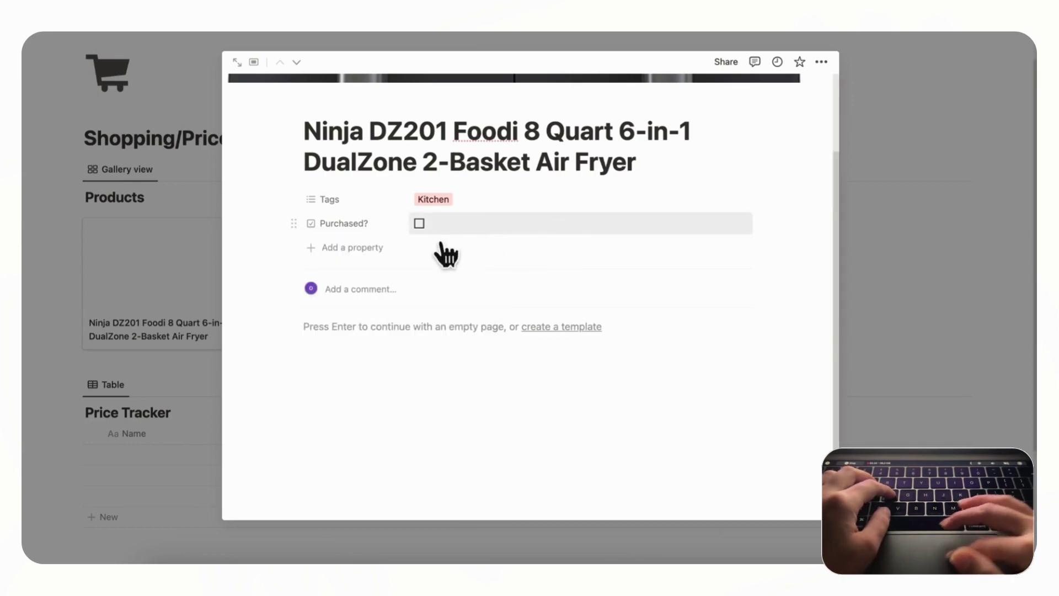
{"action": "scroll", "coordinate": [458, 313], "scroll_direction": "up", "scroll_amount": 2}
{"action": "scroll", "coordinate": [469, 330], "scroll_direction": "down", "scroll_amount": 1}
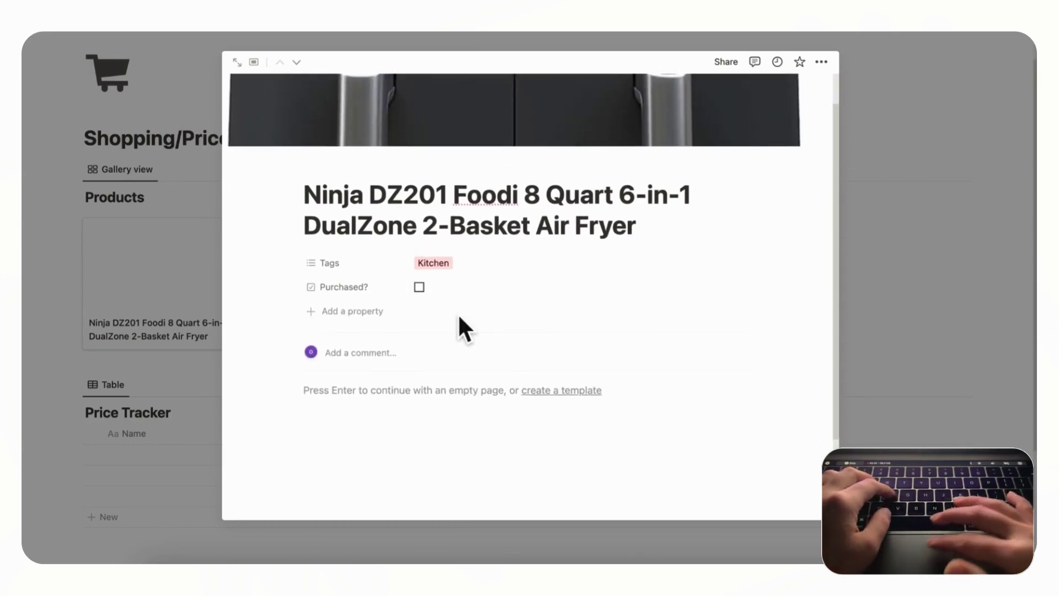
{"action": "left_click", "coordinate": [956, 303]}
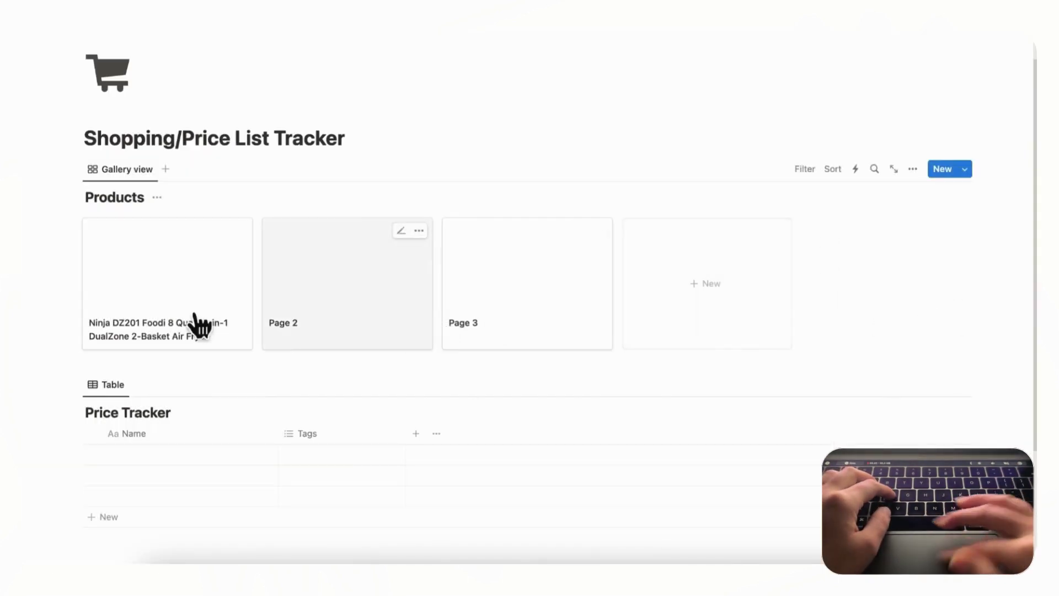
Step: Set the Products gallery's card preview to Page cover and turn on Fit image
{"action": "left_click", "coordinate": [915, 170]}
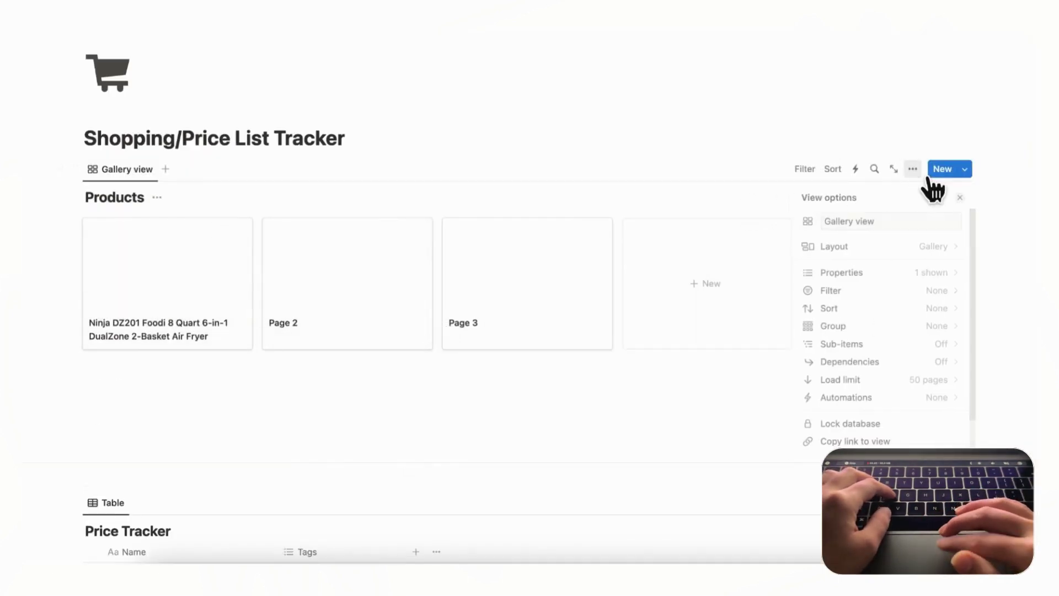
{"action": "left_click", "coordinate": [953, 250]}
{"action": "left_click", "coordinate": [948, 362]}
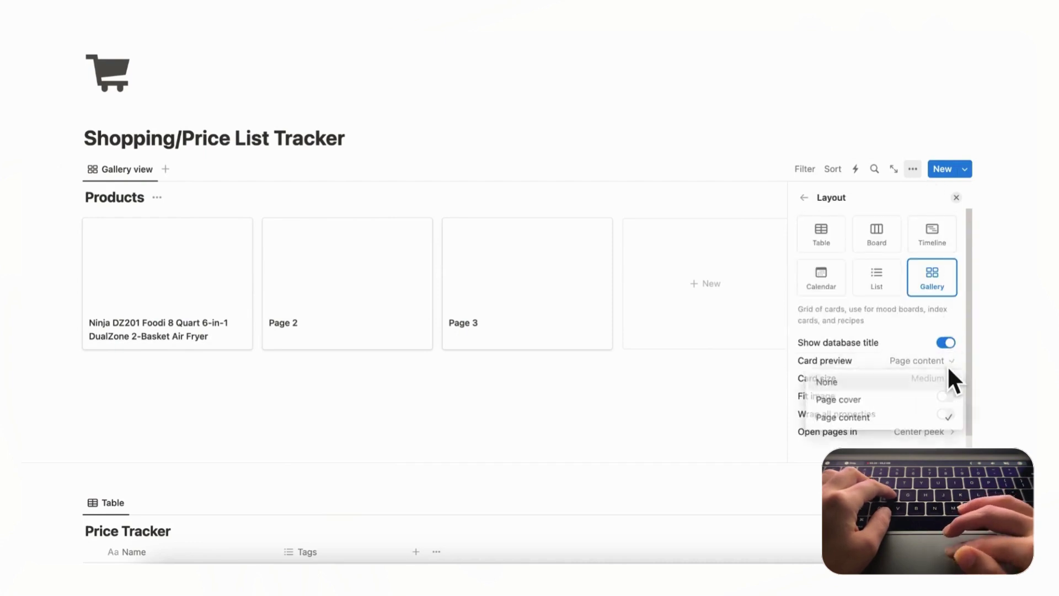
{"action": "left_click", "coordinate": [953, 404]}
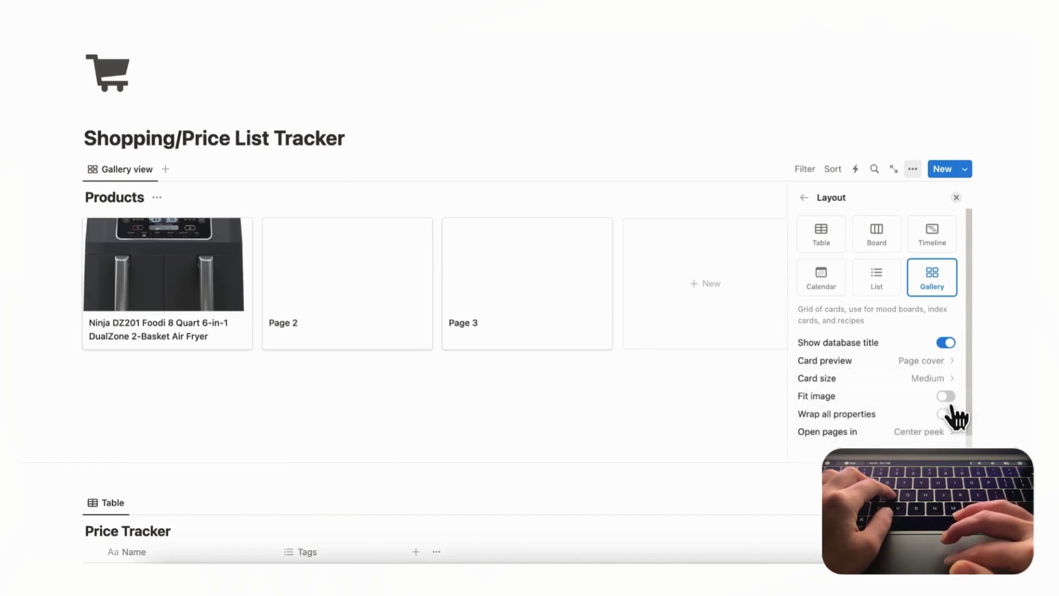
{"action": "left_click", "coordinate": [957, 401]}
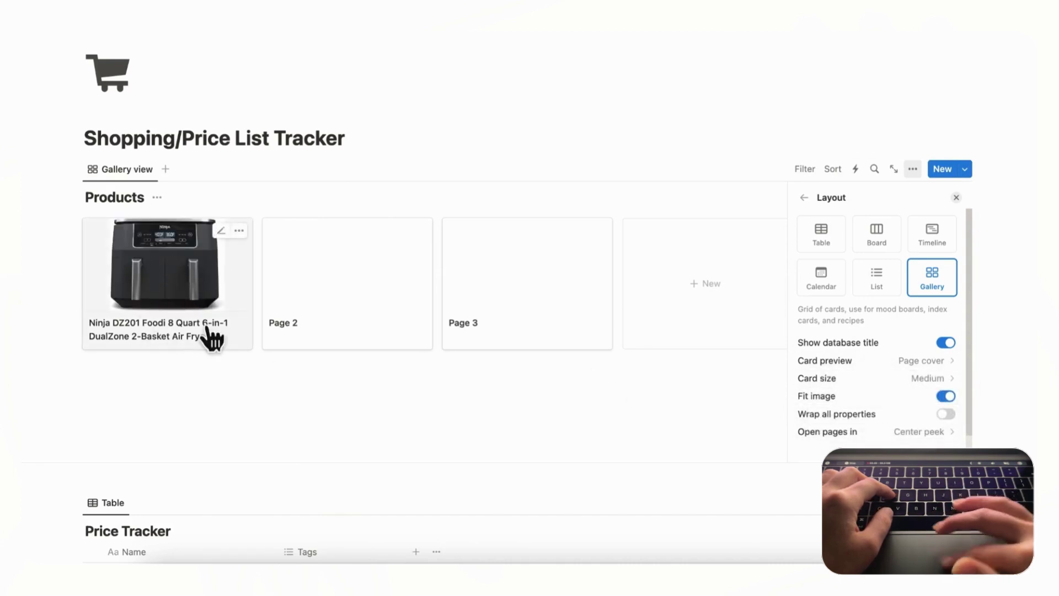
{"action": "left_click", "coordinate": [957, 197]}
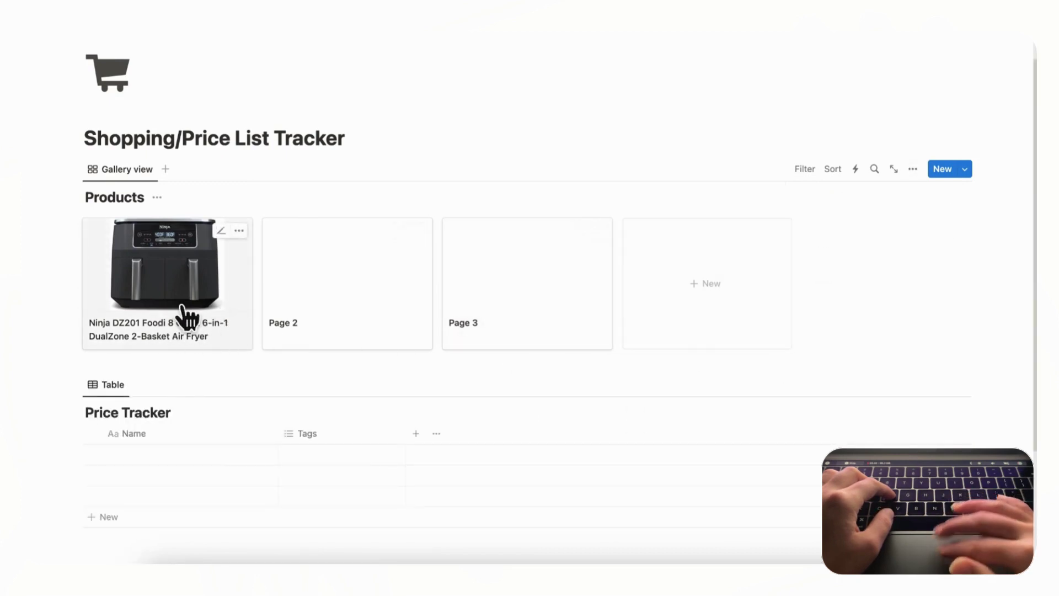
Step: Copy the full air fryer title from the Amazon page in Google Chrome into the first Name cell of the Price Tracker table
{"action": "scroll", "coordinate": [188, 319], "scroll_direction": "down", "scroll_amount": 1}
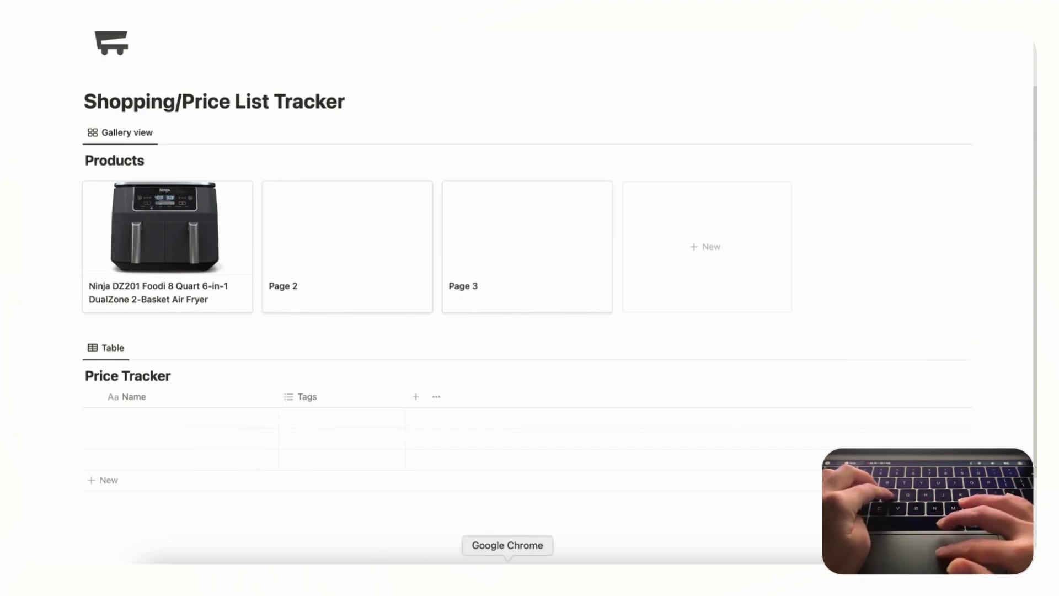
{"action": "left_click", "coordinate": [507, 577]}
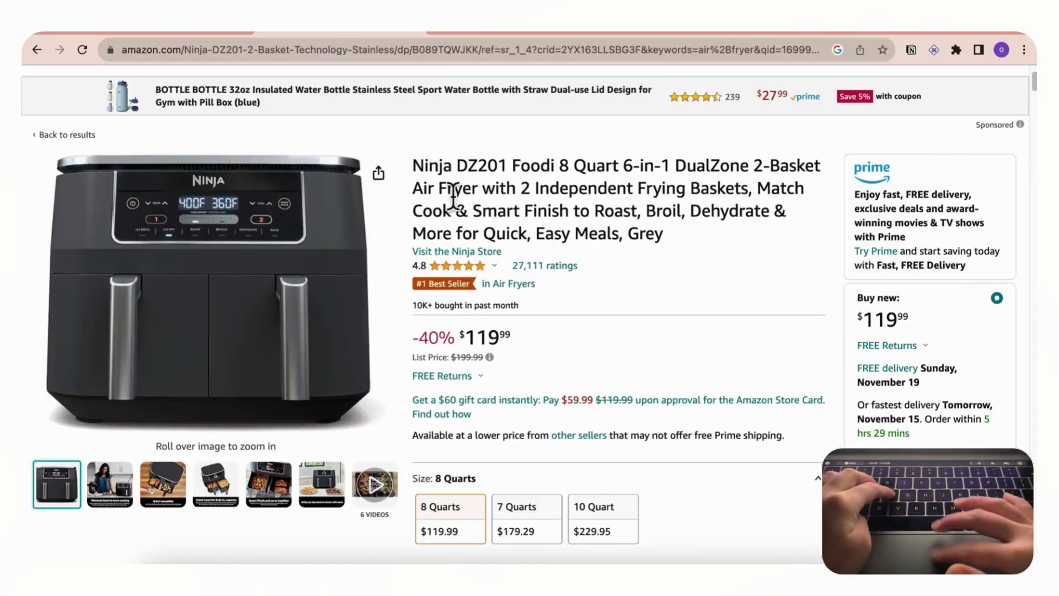
{"action": "left_click_drag", "start_coordinate": [424, 176], "coordinate": [691, 243]}
{"action": "key", "text": "super+c"}
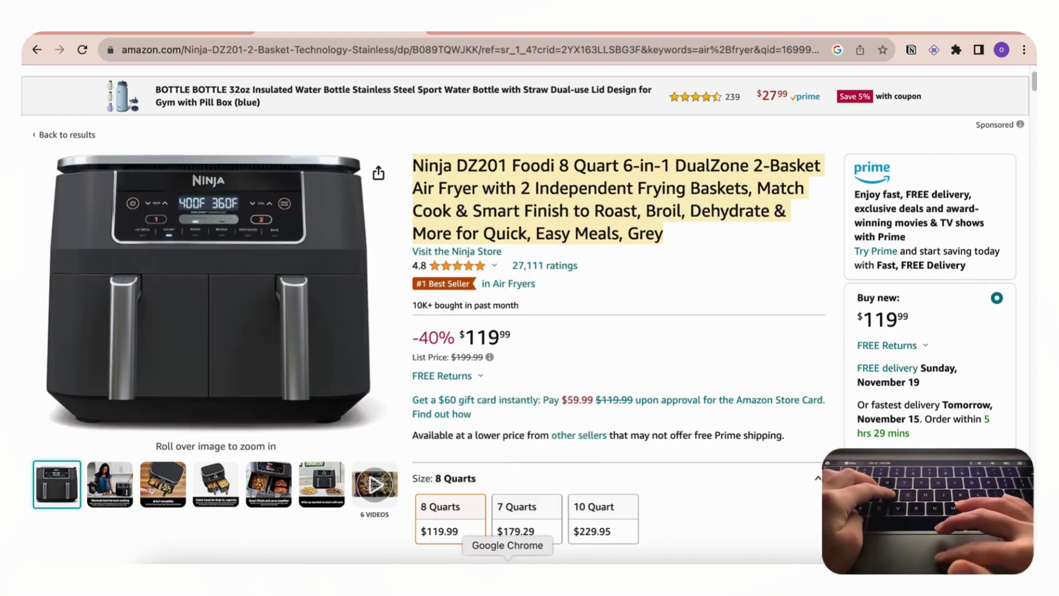
{"action": "left_click", "coordinate": [553, 577]}
{"action": "left_click", "coordinate": [175, 433]}
{"action": "key", "text": "super+v"}
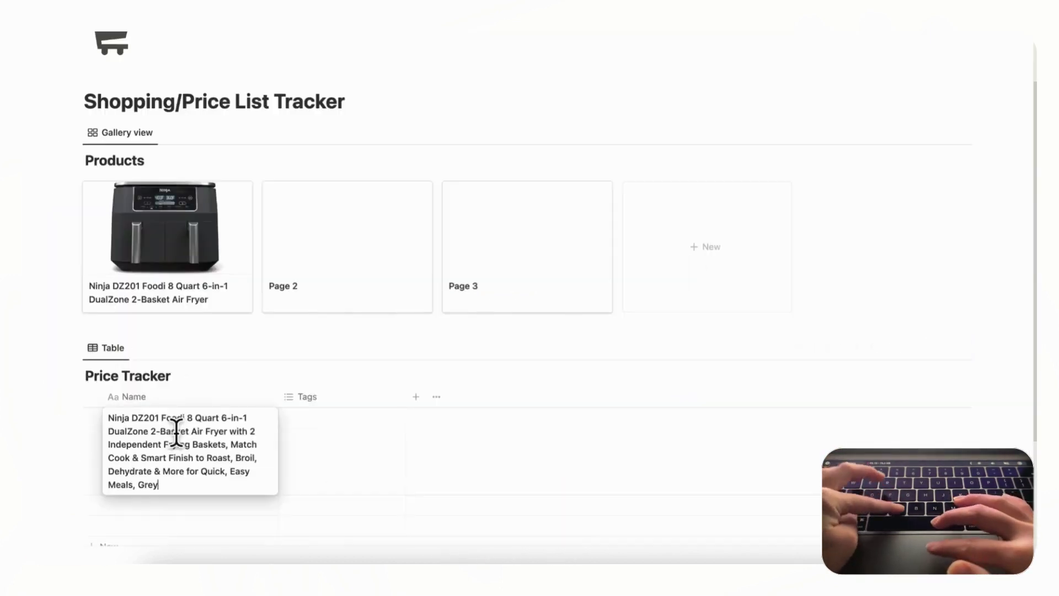
Step: Delete the Tags property from the Price Tracker table
{"action": "scroll", "coordinate": [177, 437], "scroll_direction": "down", "scroll_amount": 2}
{"action": "left_click", "coordinate": [346, 327]}
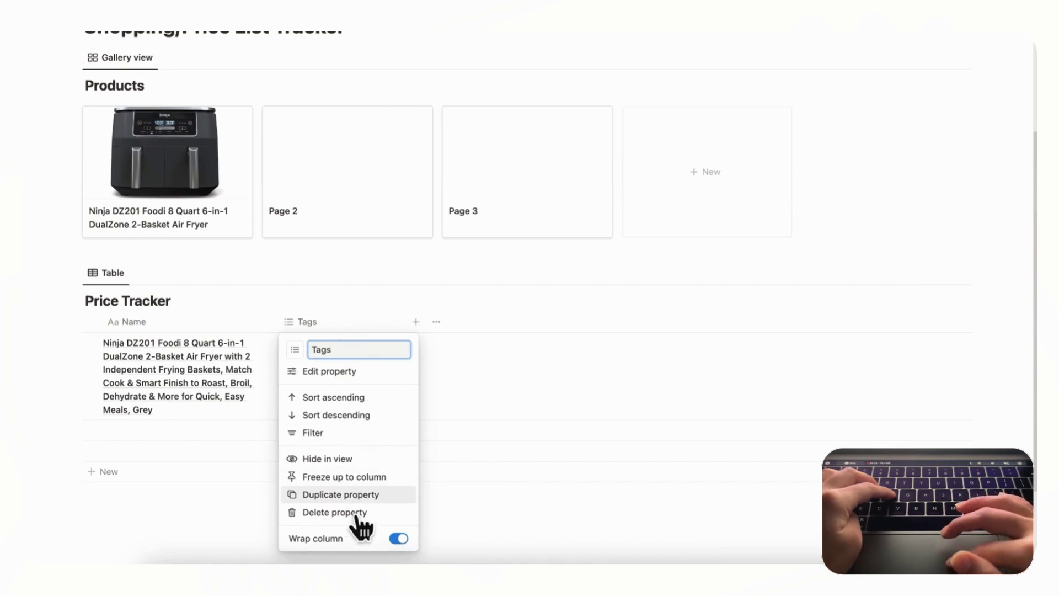
{"action": "left_click", "coordinate": [335, 512]}
{"action": "left_click", "coordinate": [531, 298]}
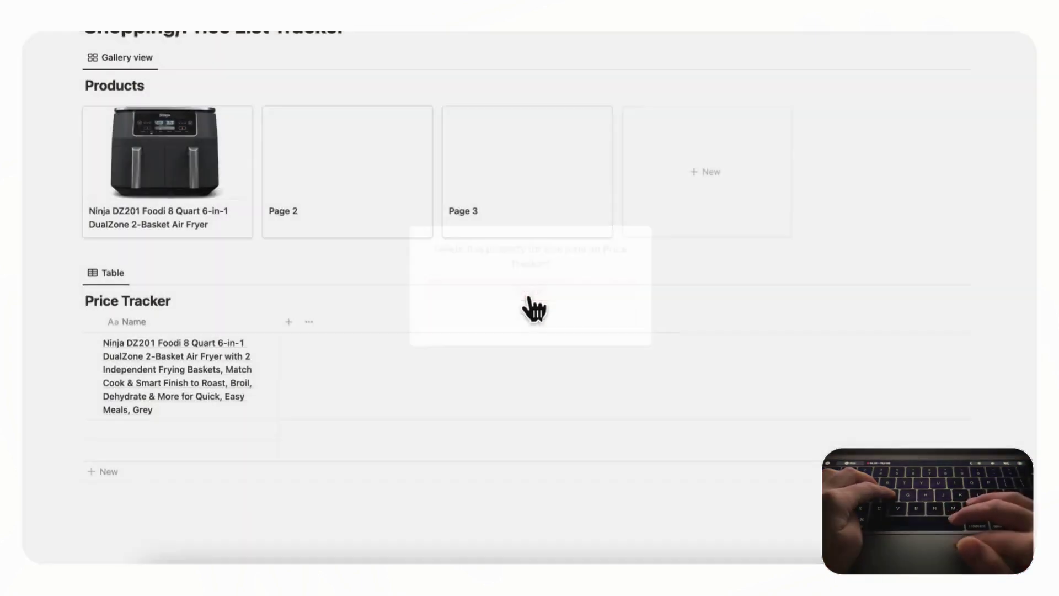
Step: Add a Relation property to the Price Tracker table, related to the Products database, with Show on Products turned on
{"action": "left_click", "coordinate": [297, 329]}
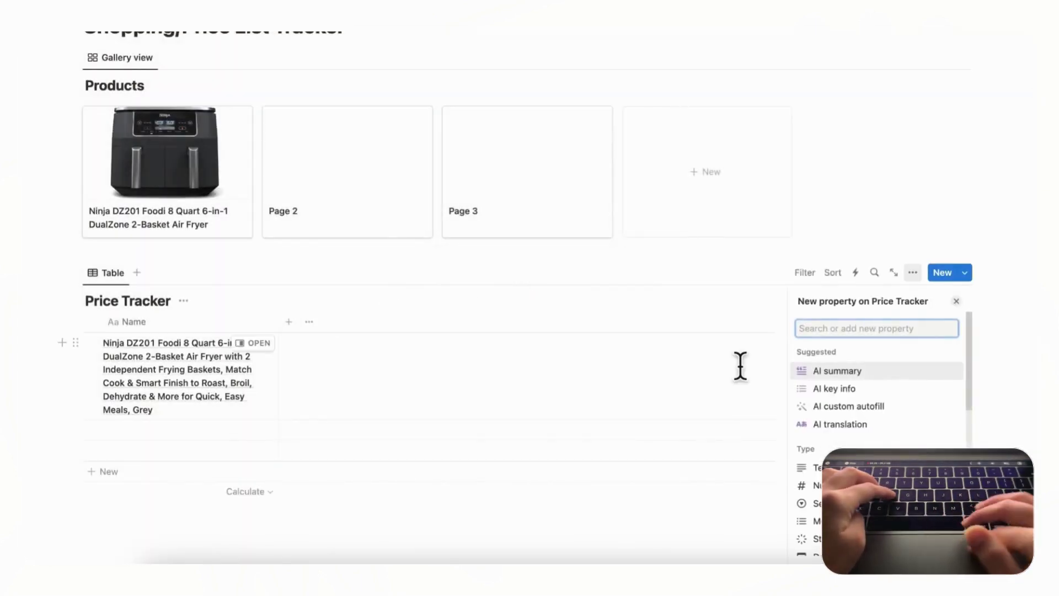
{"action": "type", "text": "relation"}
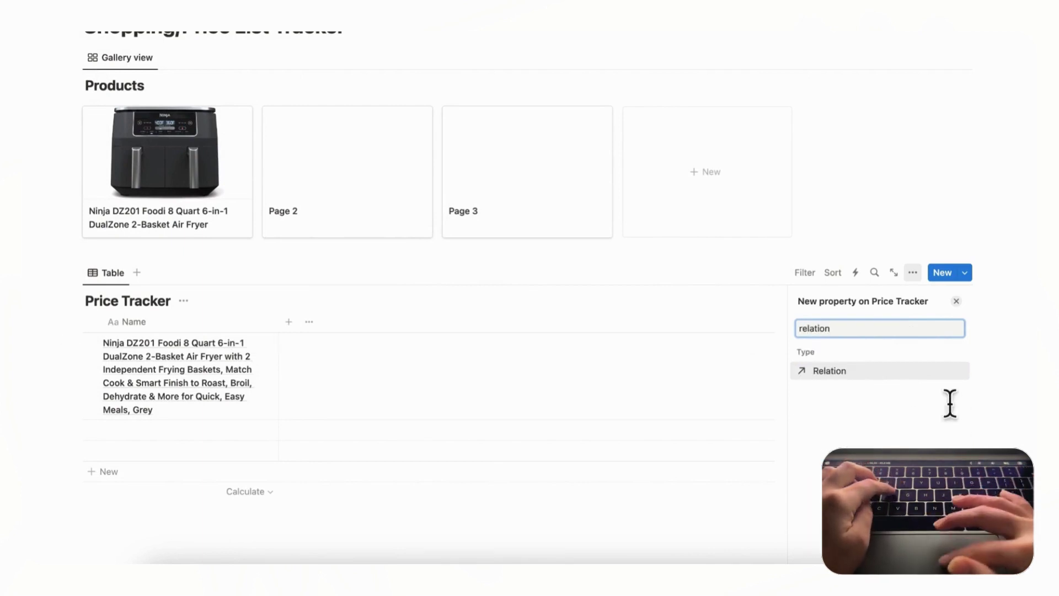
{"action": "key", "text": "Return"}
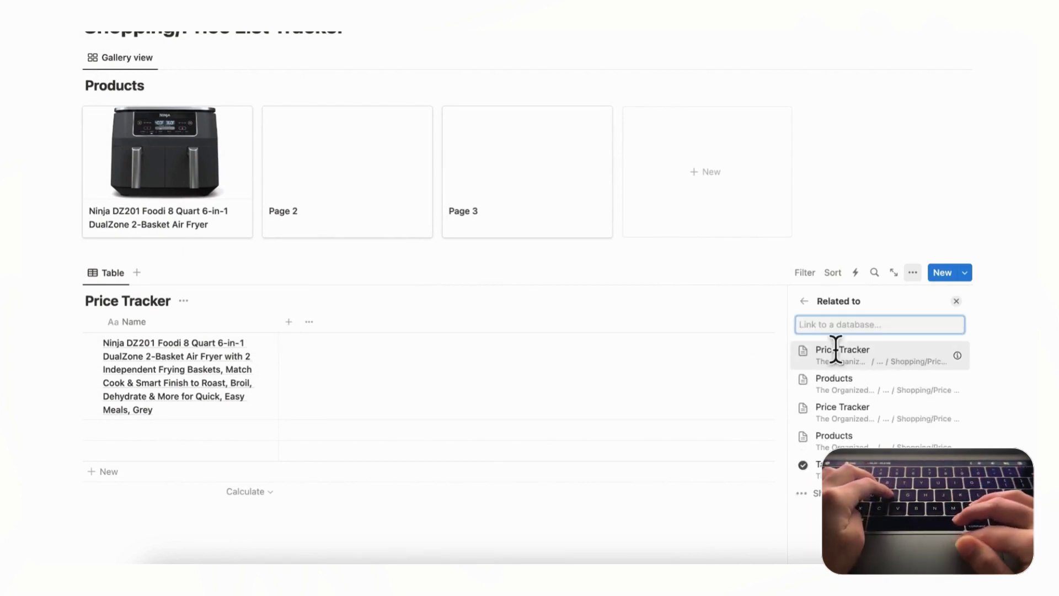
{"action": "left_click", "coordinate": [869, 389]}
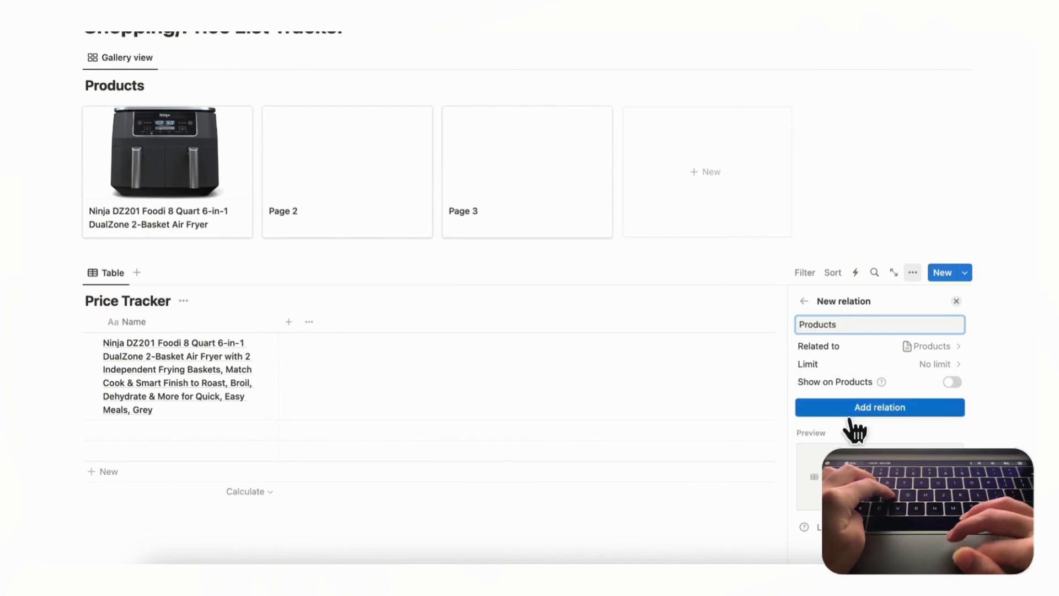
{"action": "left_click", "coordinate": [951, 382]}
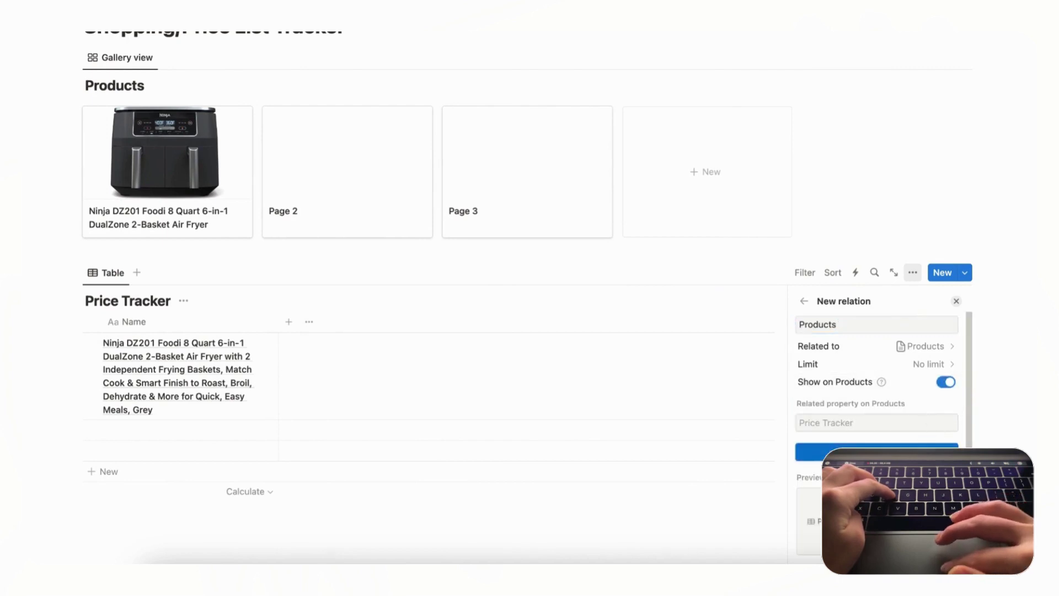
{"action": "key", "text": "Return"}
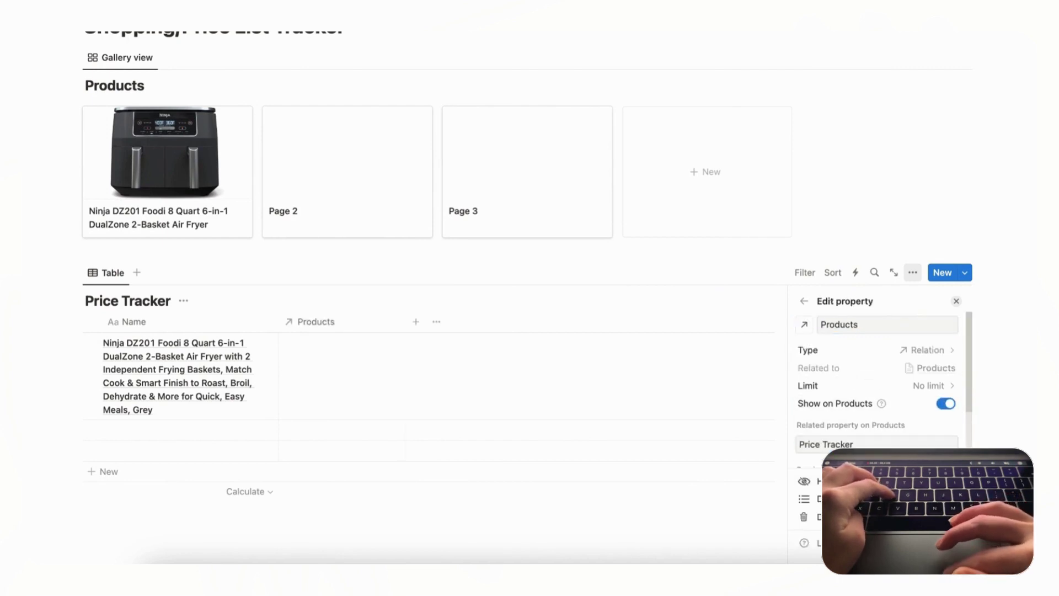
{"action": "left_click", "coordinate": [956, 302]}
Step: Link the Ninja DZ201 air fryer page in the Products cell of the first Price Tracker row
{"action": "left_click", "coordinate": [372, 385]}
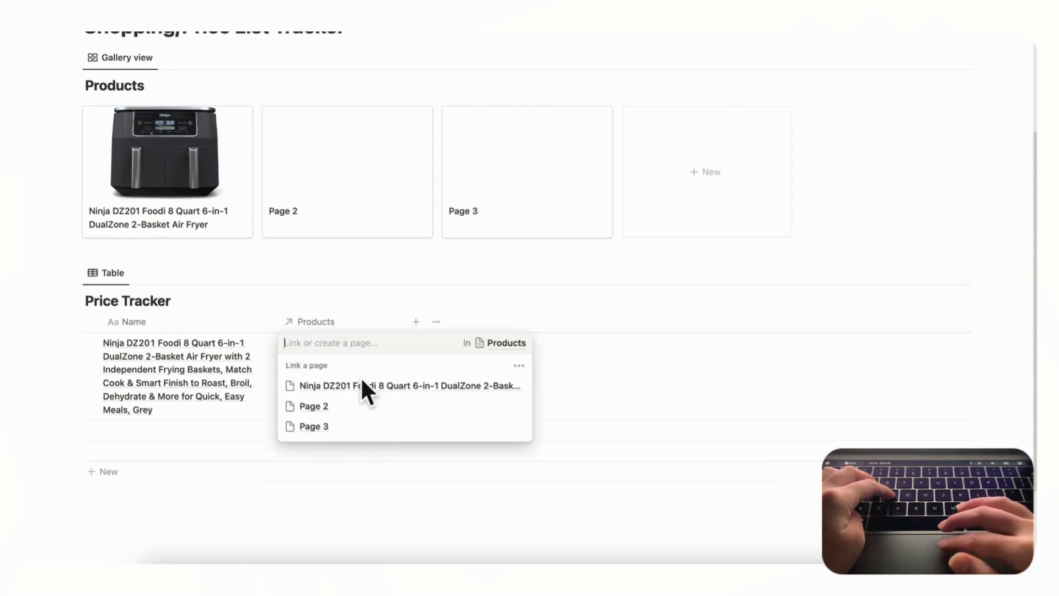
{"action": "left_click", "coordinate": [377, 391]}
{"action": "key", "text": "Escape"}
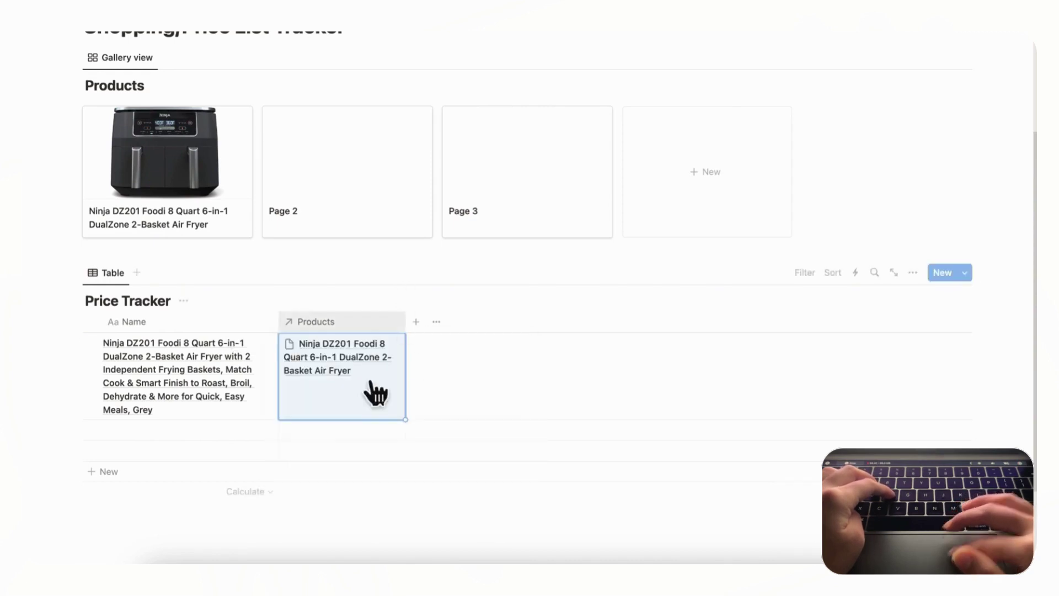
Step: Add a URL property to the Price Tracker table, keeping its default name
{"action": "left_click", "coordinate": [417, 323]}
{"action": "type", "text": "url"}
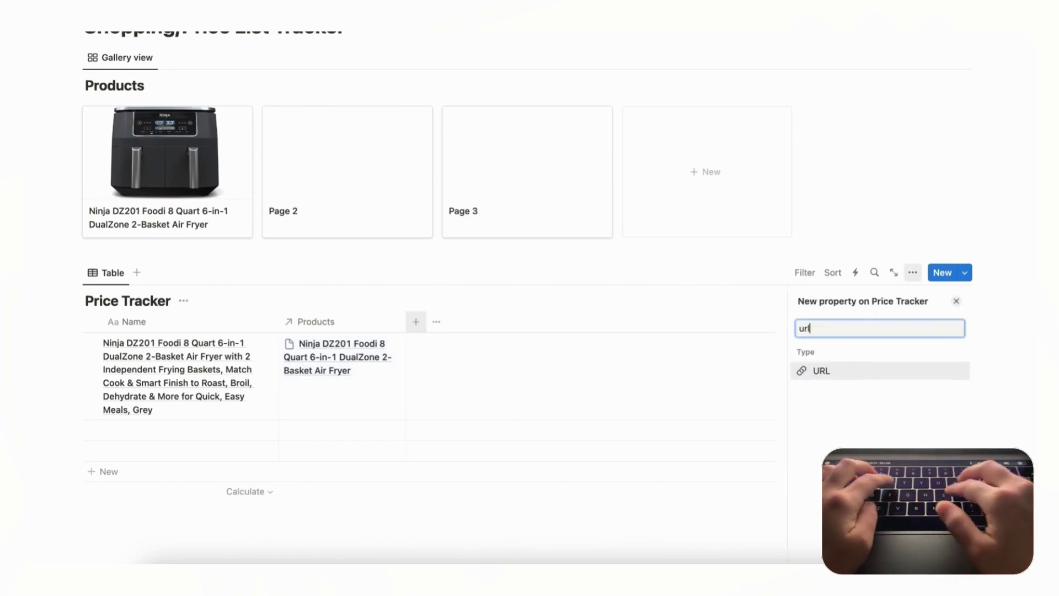
{"action": "left_click", "coordinate": [826, 376]}
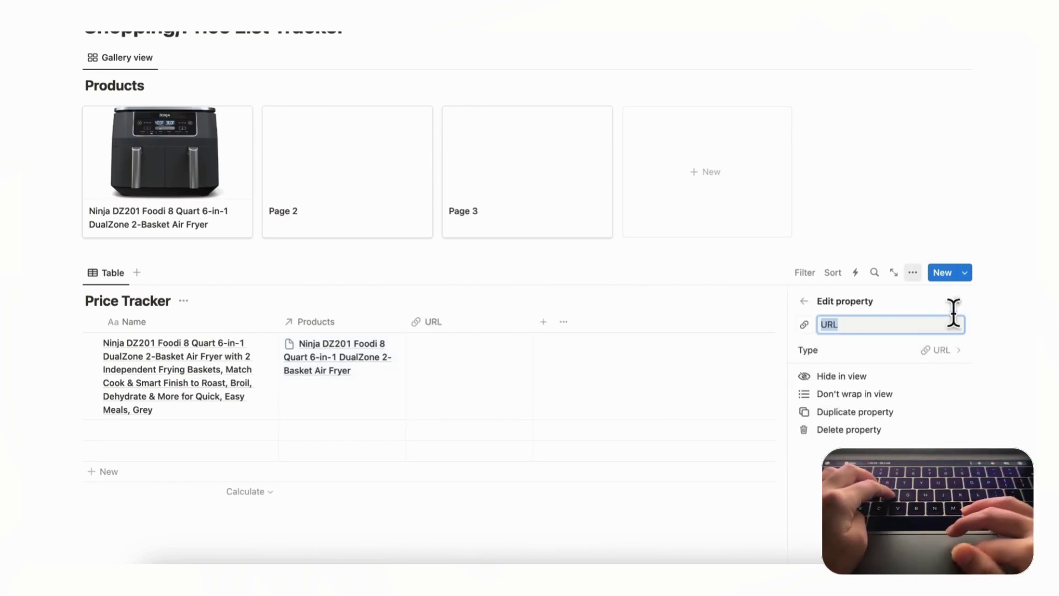
{"action": "left_click", "coordinate": [974, 318]}
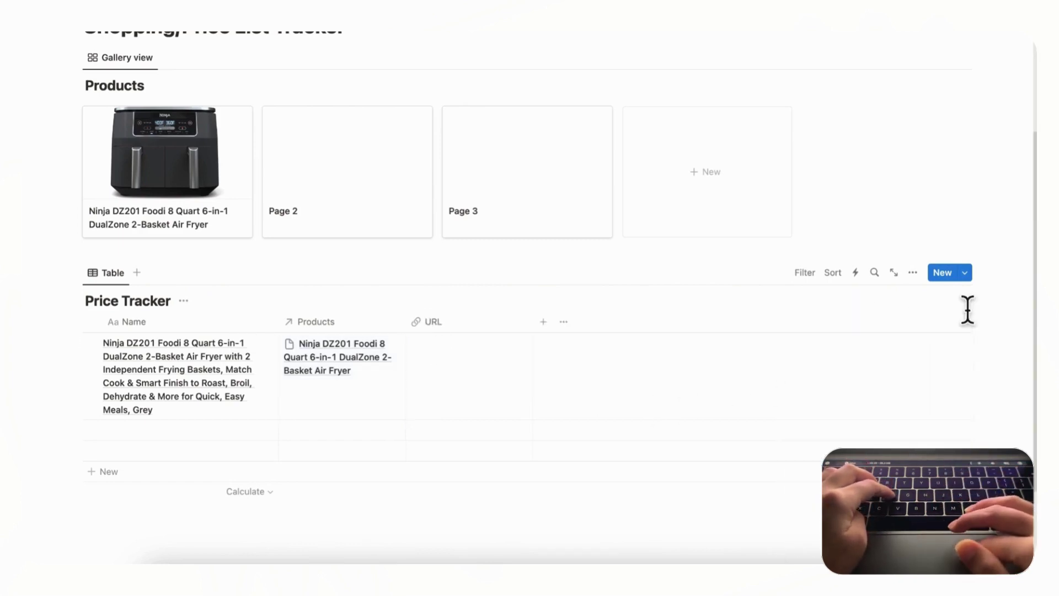
Step: Add a Multi-select property named "Store" to the Price Tracker table
{"action": "left_click", "coordinate": [543, 322]}
{"action": "type", "text": "multi"}
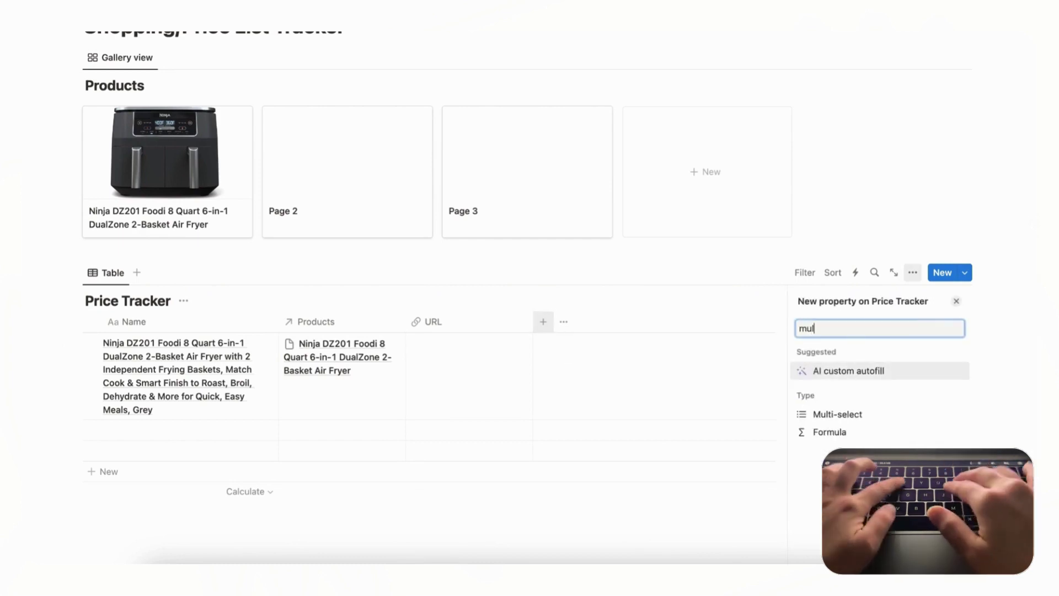
{"action": "left_click", "coordinate": [855, 375]}
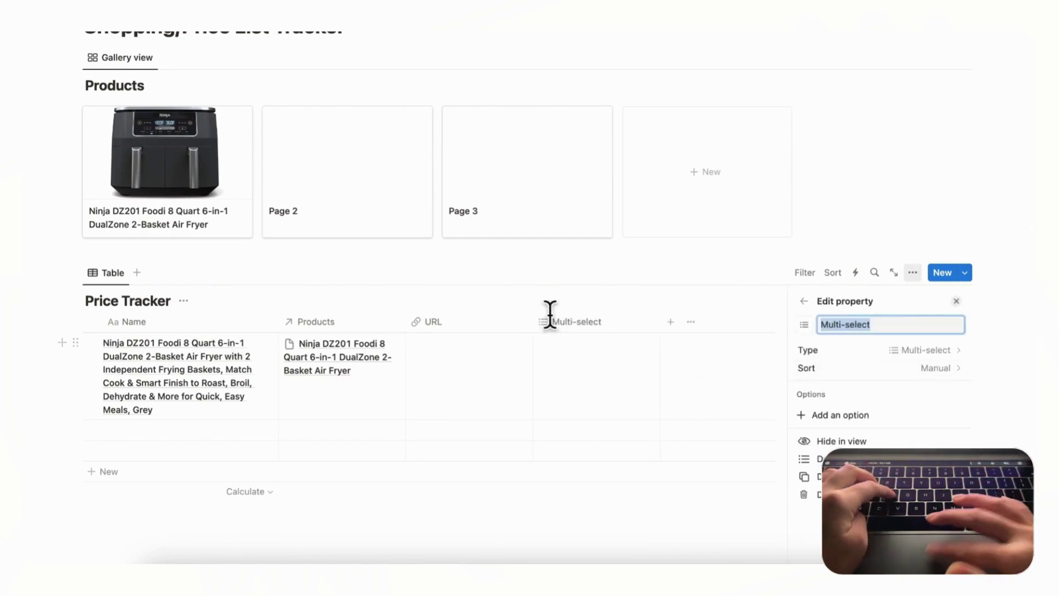
{"action": "type", "text": "Store"}
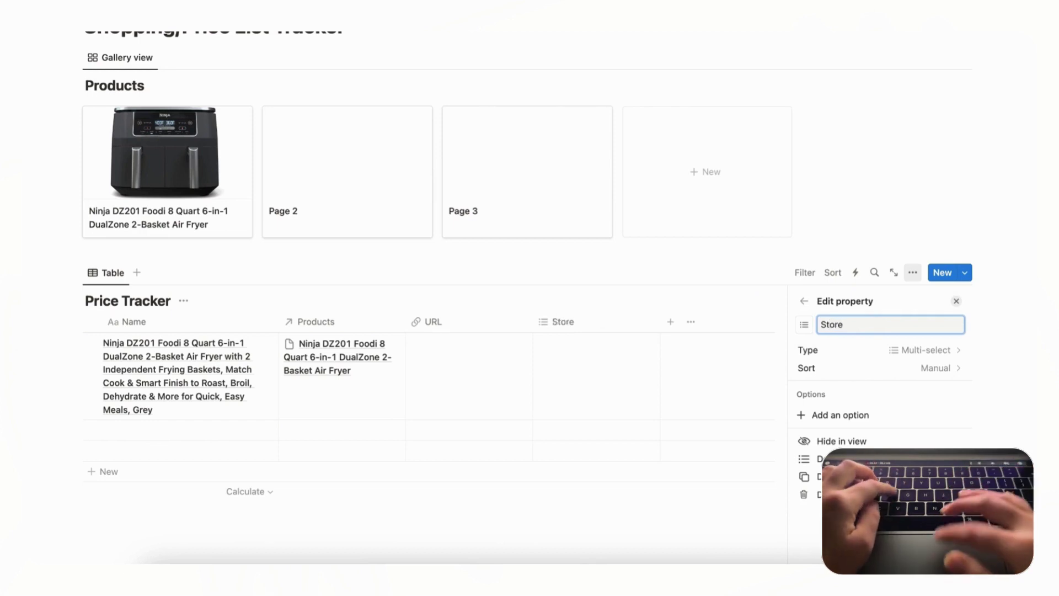
{"action": "left_click", "coordinate": [957, 301]}
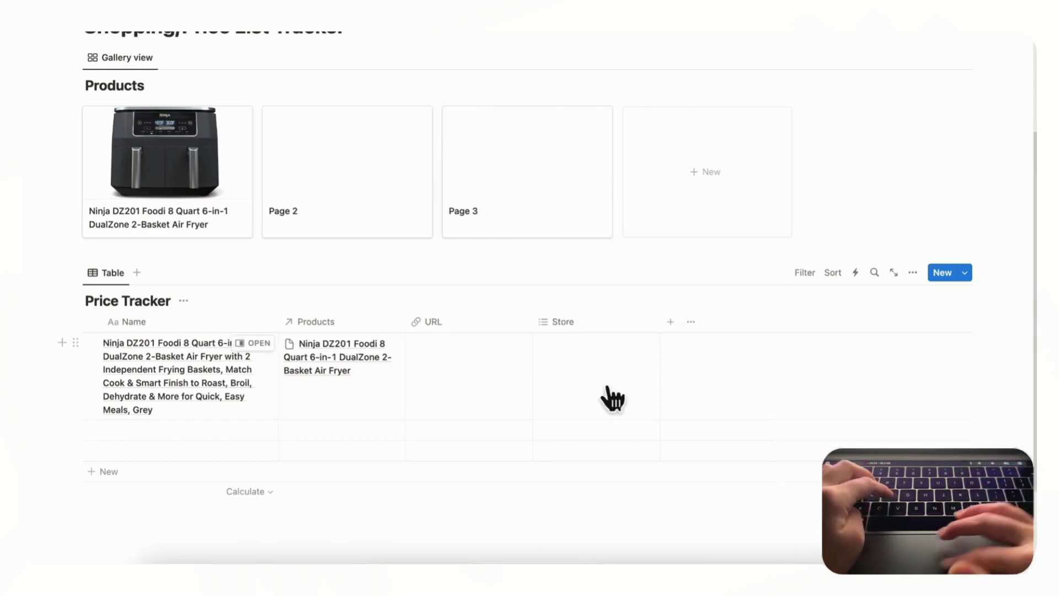
Step: Create the option "Amazon" in the Store cell of the air fryer row
{"action": "left_click", "coordinate": [604, 368]}
{"action": "type", "text": "Amazon"}
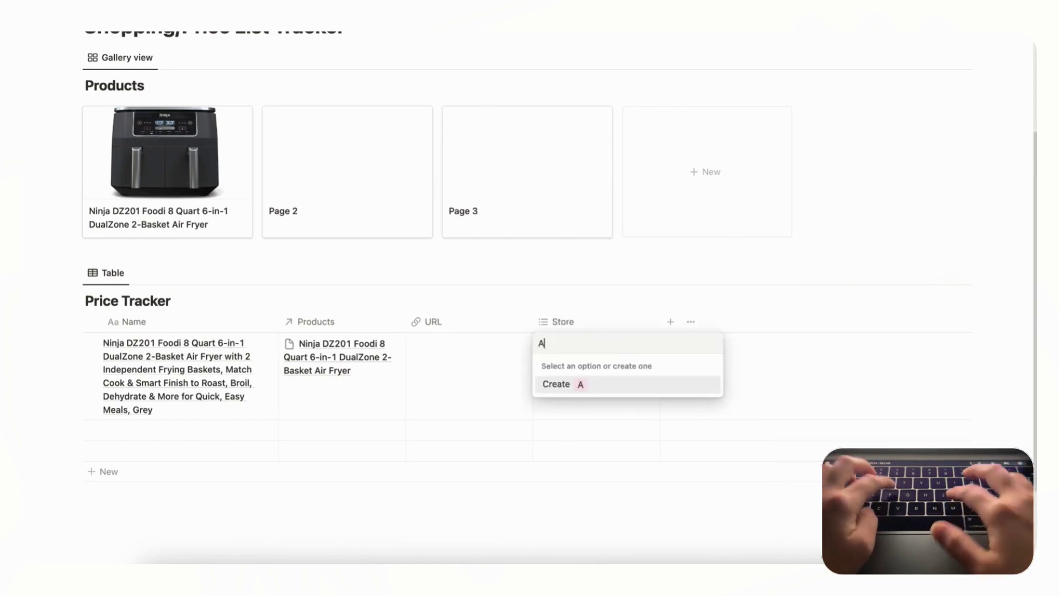
{"action": "key", "text": "Return"}
{"action": "key", "text": "Escape"}
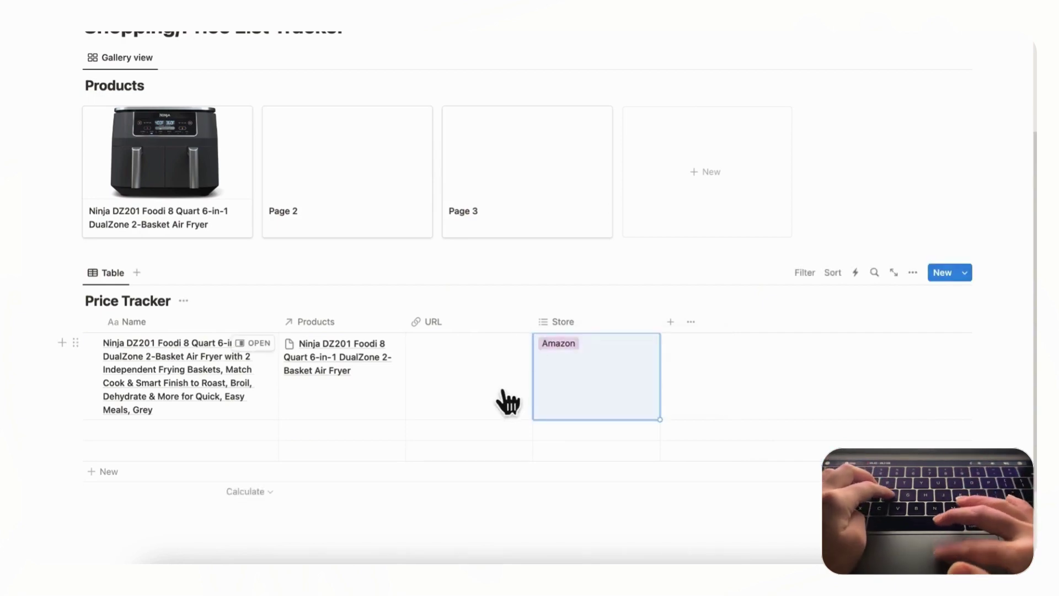
Step: Copy the air fryer page's web address from Google Chrome into the URL cell of the first Price Tracker row in Notion
{"action": "left_click", "coordinate": [508, 577]}
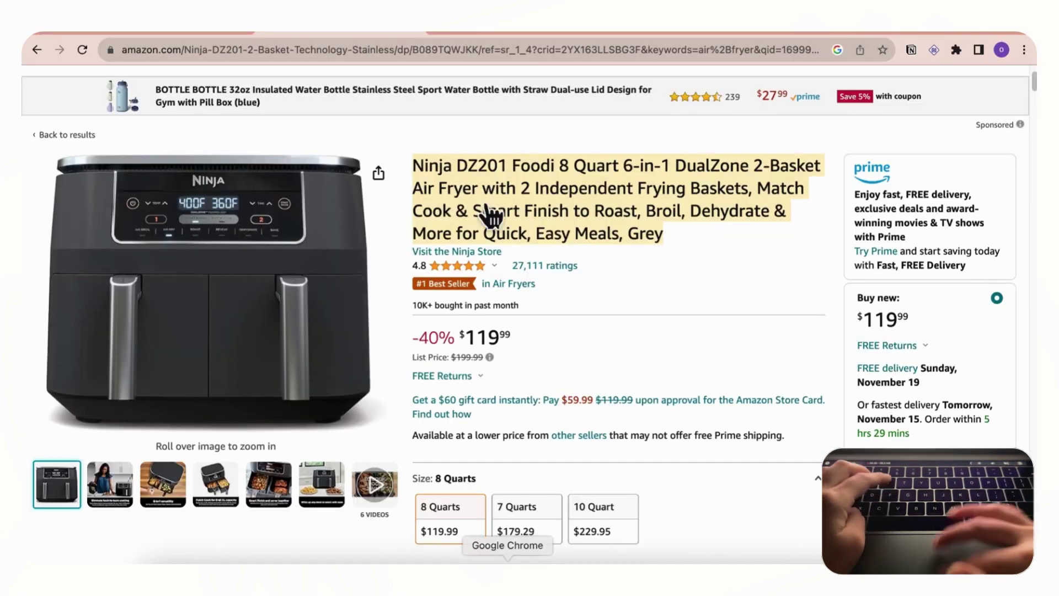
{"action": "left_click", "coordinate": [478, 65]}
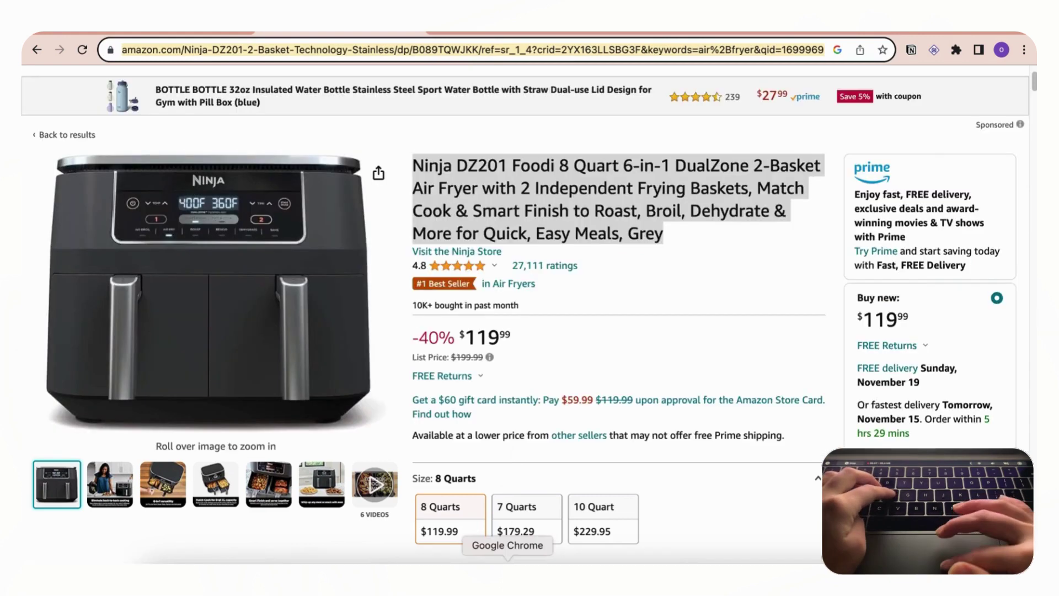
{"action": "key", "text": "super+Tab"}
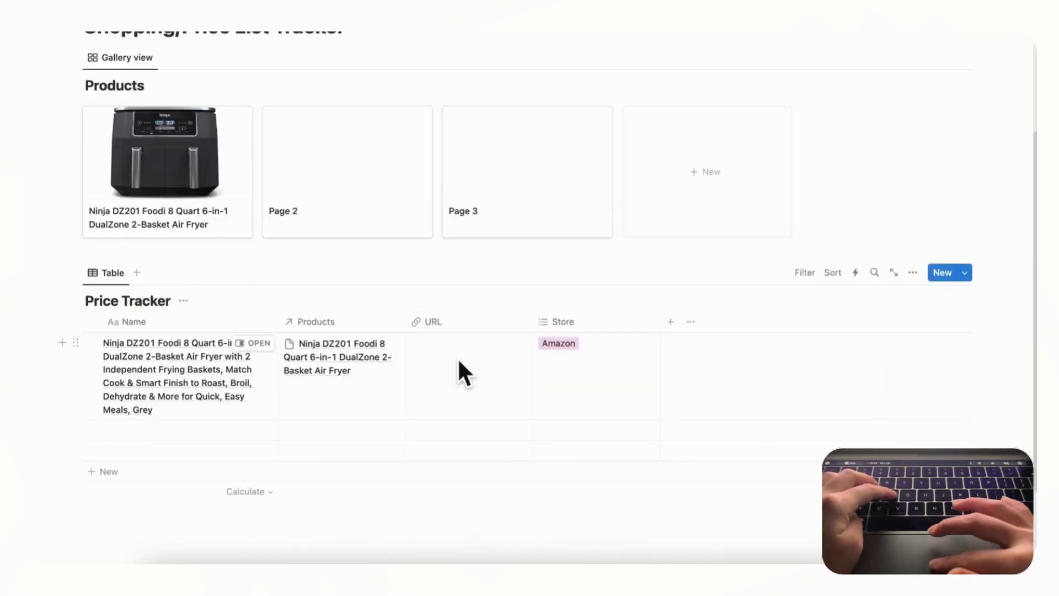
{"action": "left_click", "coordinate": [459, 362]}
{"action": "key", "text": "super+v"}
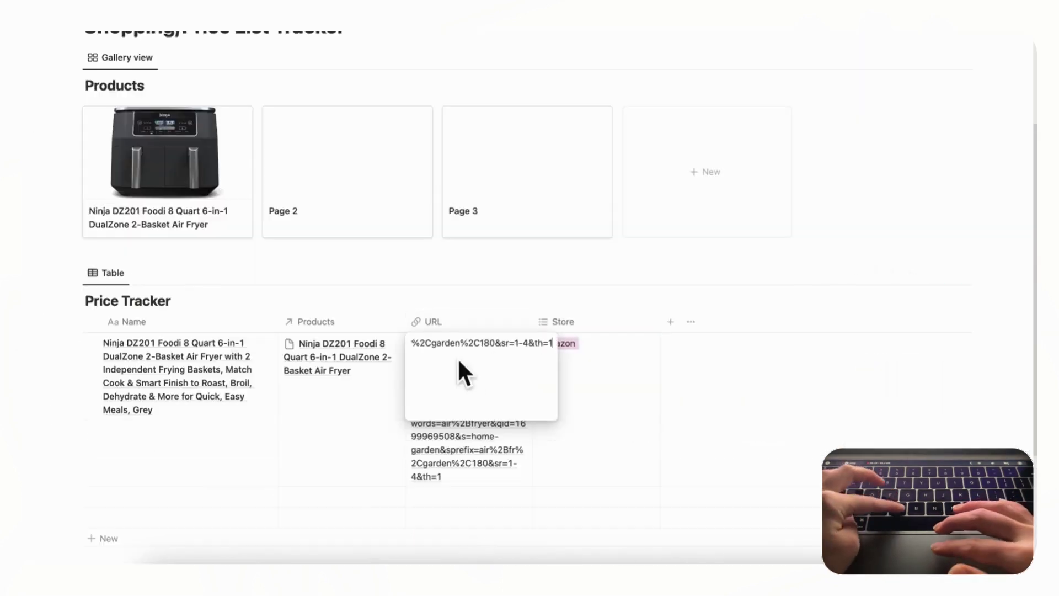
{"action": "left_click", "coordinate": [495, 482]}
Step: Add a Number property named "Price" to the Price Tracker table, formatted as US Dollar
{"action": "left_click", "coordinate": [672, 324]}
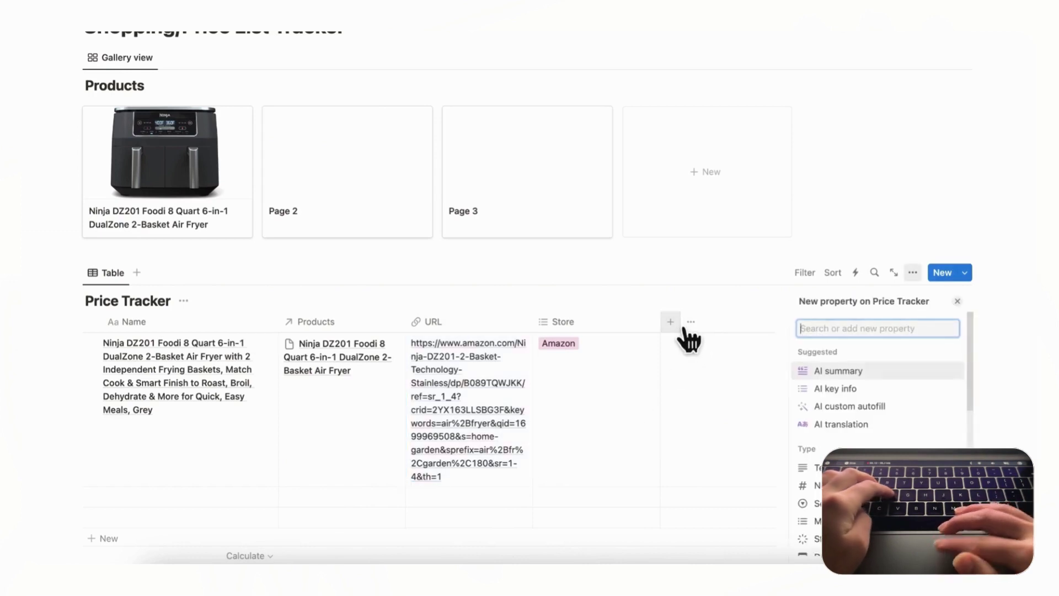
{"action": "type", "text": "number"}
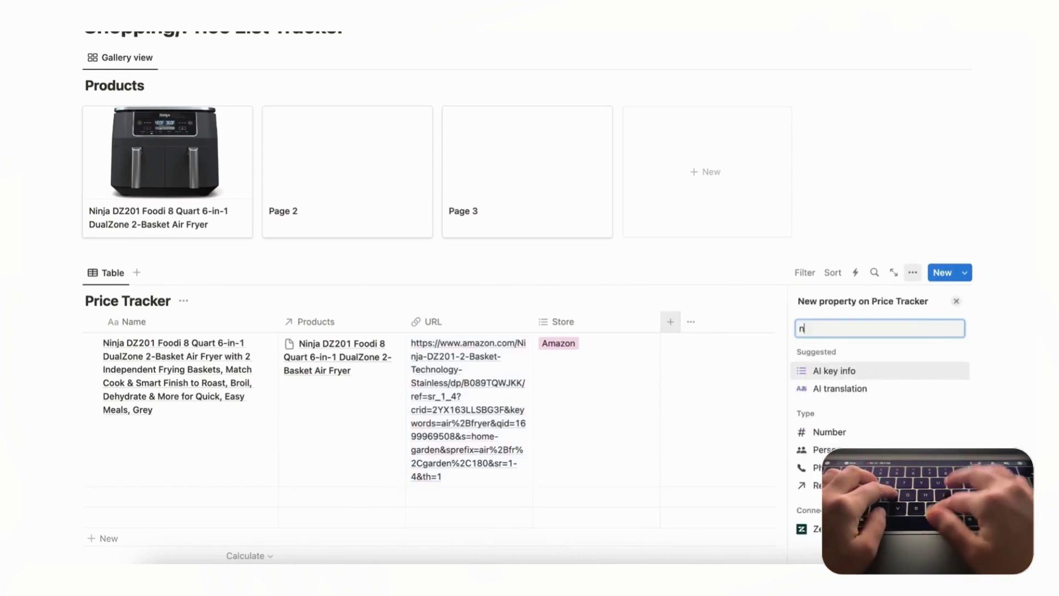
{"action": "left_click", "coordinate": [841, 381]}
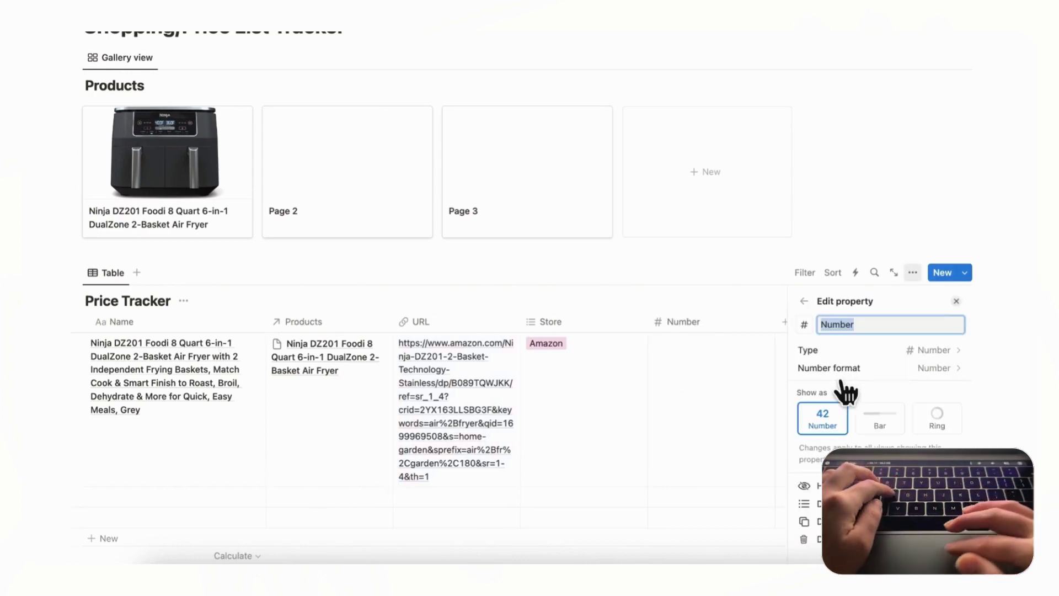
{"action": "left_click", "coordinate": [933, 373]}
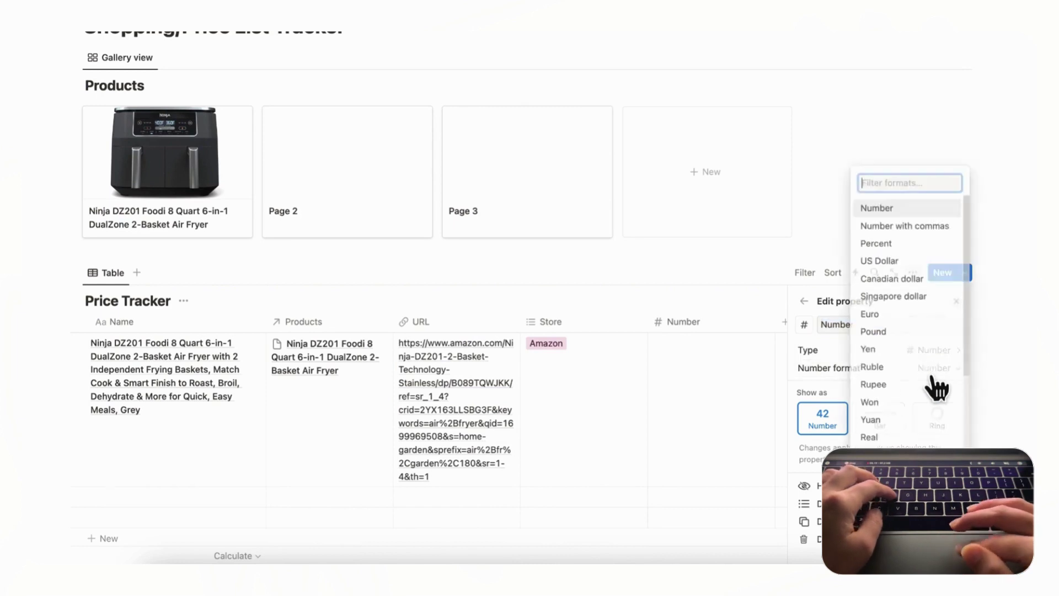
{"action": "left_click", "coordinate": [899, 263]}
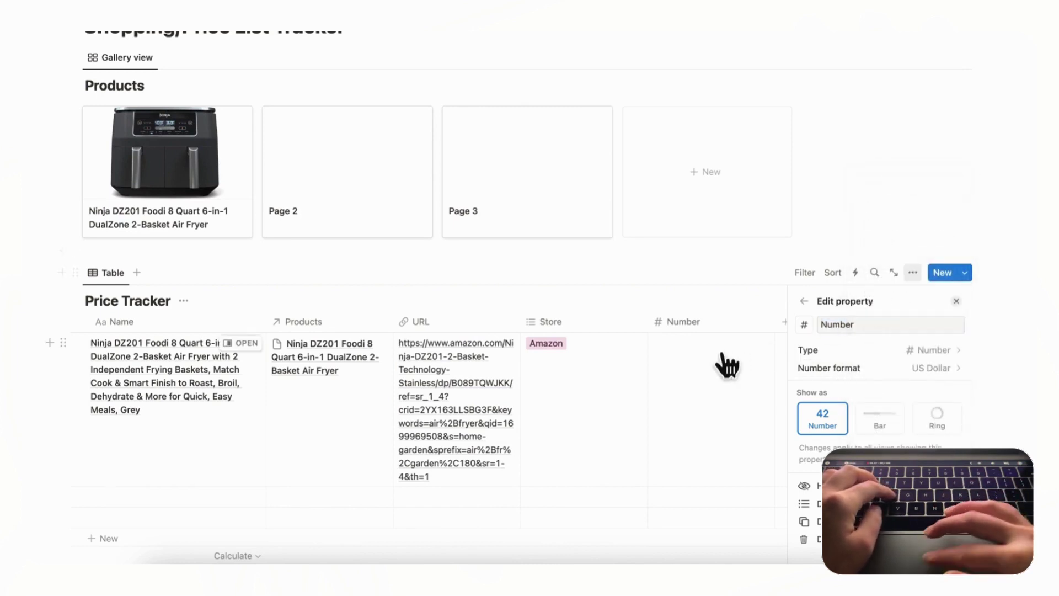
{"action": "double_click", "coordinate": [843, 328]}
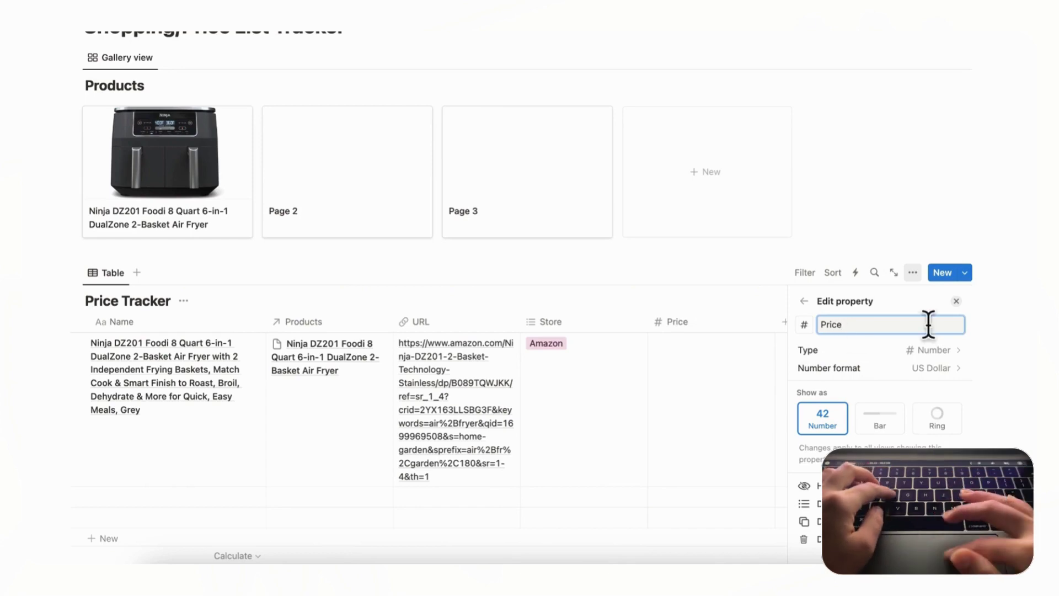
{"action": "type", "text": "Price"}
{"action": "left_click", "coordinate": [957, 301]}
Step: Check the air fryer's price on Amazon in Google Chrome and enter 119.99 in its Price cell in Notion
{"action": "left_click", "coordinate": [507, 579]}
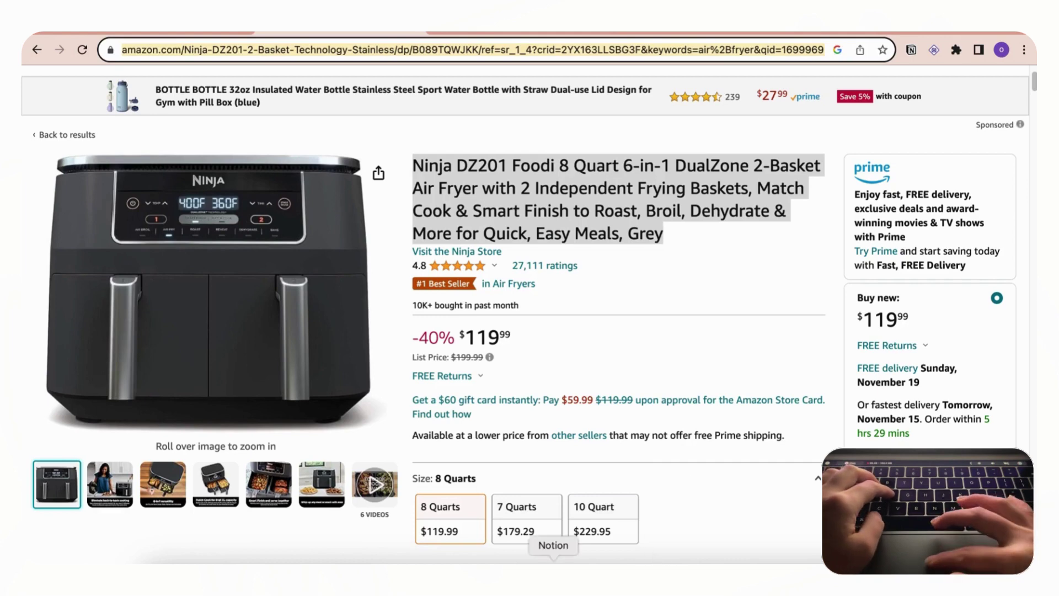
{"action": "left_click", "coordinate": [553, 579]}
{"action": "left_click", "coordinate": [751, 375]}
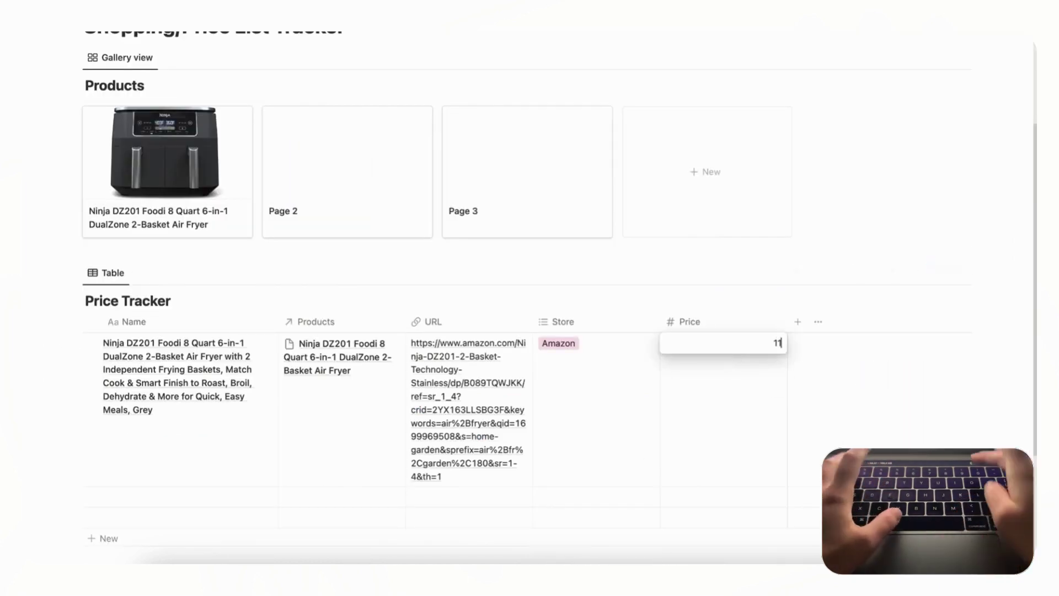
{"action": "type", "text": "119.99"}
{"action": "key", "text": "Return"}
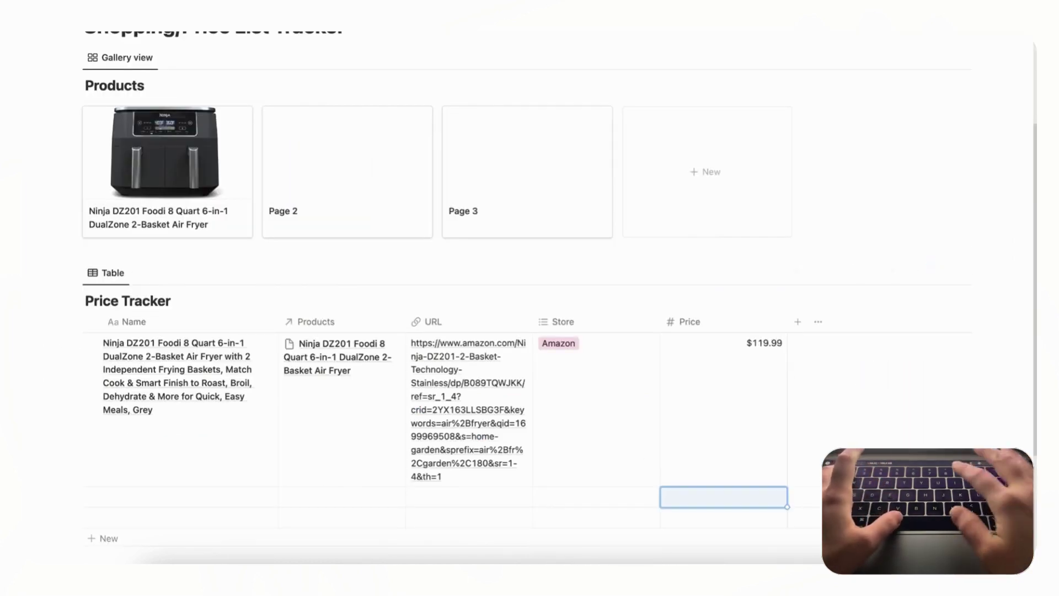
Step: Add a Date property named "Sales End Date" to the Price Tracker table
{"action": "scroll", "coordinate": [770, 358], "scroll_direction": "down", "scroll_amount": 1}
{"action": "scroll", "coordinate": [770, 362], "scroll_direction": "down", "scroll_amount": 1}
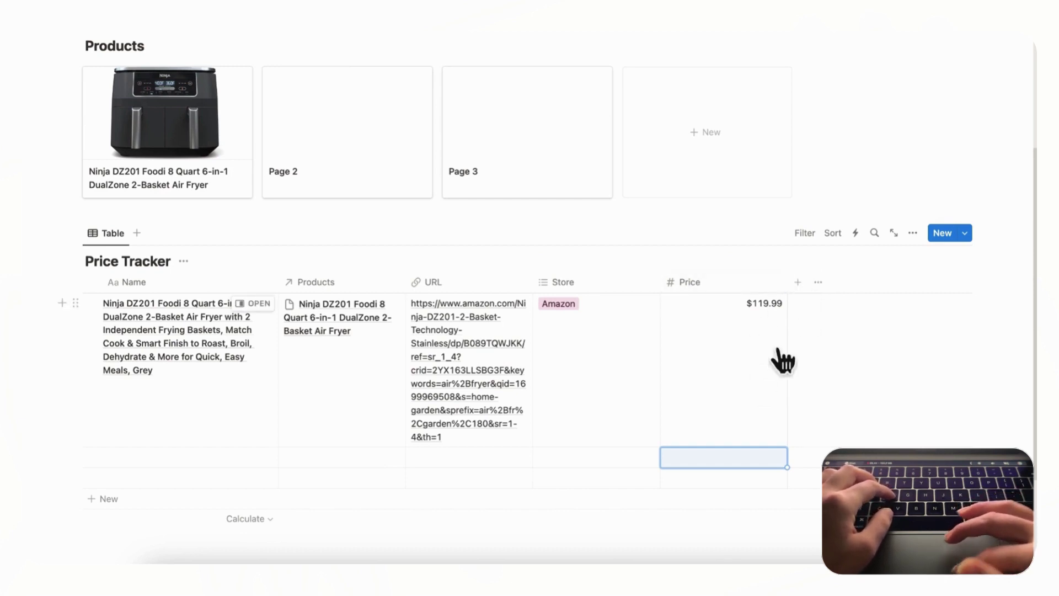
{"action": "left_click", "coordinate": [814, 292]}
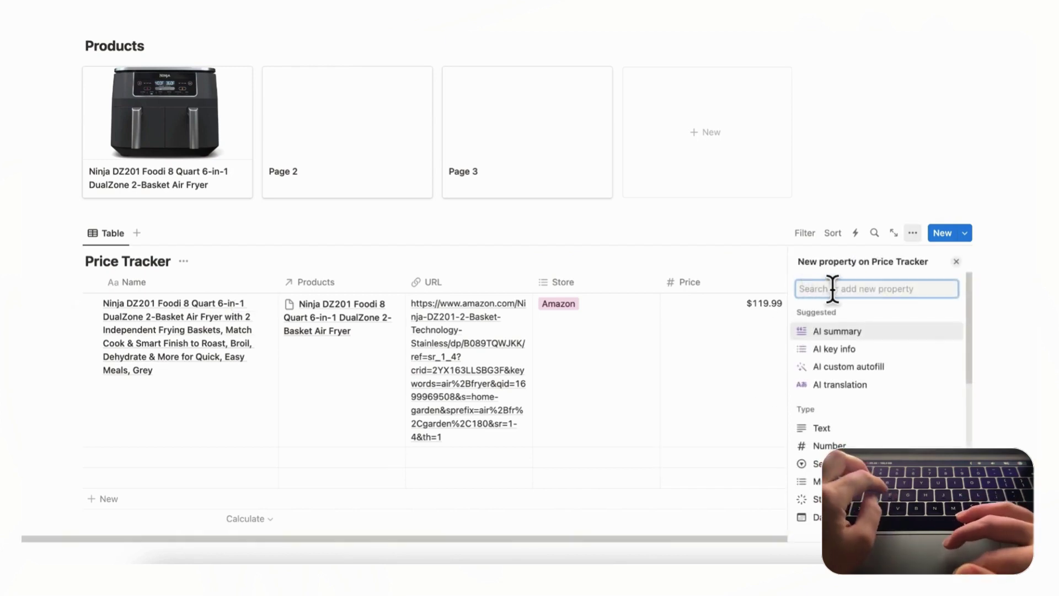
{"action": "type", "text": "date"}
{"action": "left_click", "coordinate": [855, 336]}
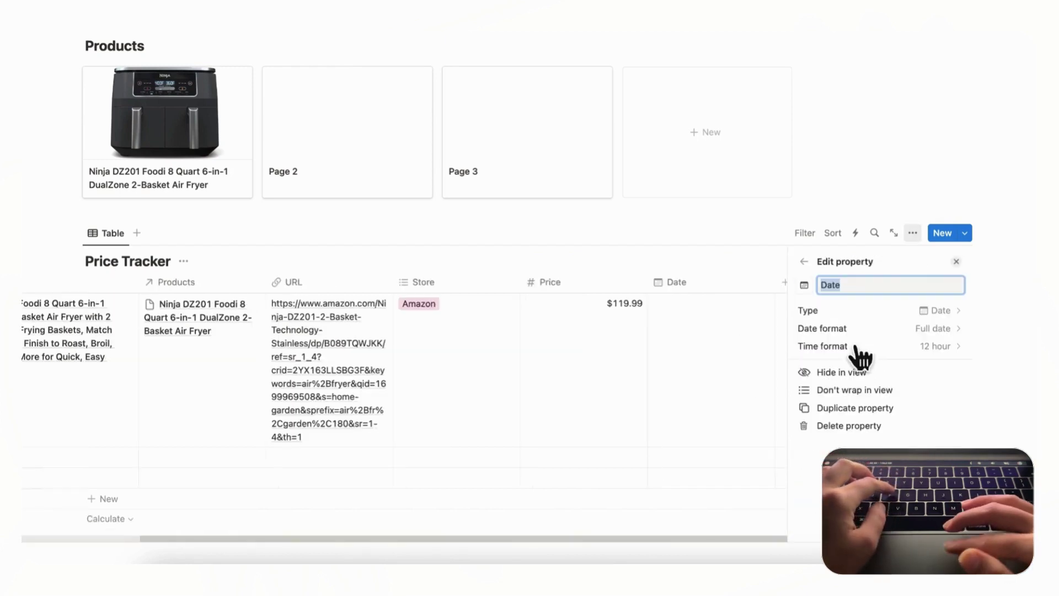
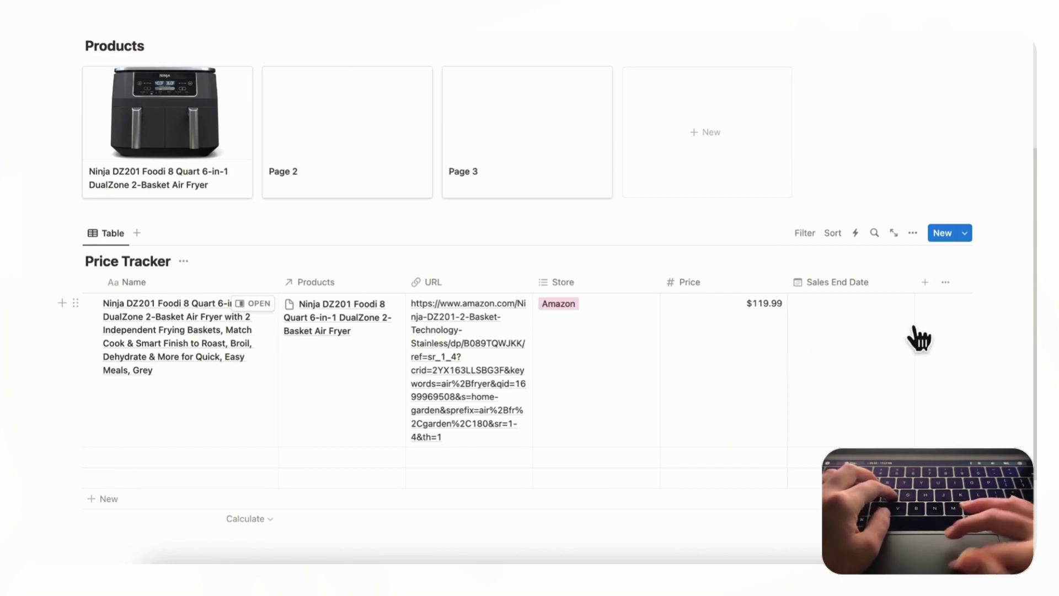
Step: Add a Checkbox property named "Bought?" to the Price Tracker table
{"action": "left_click", "coordinate": [930, 284]}
{"action": "type", "text": "check"}
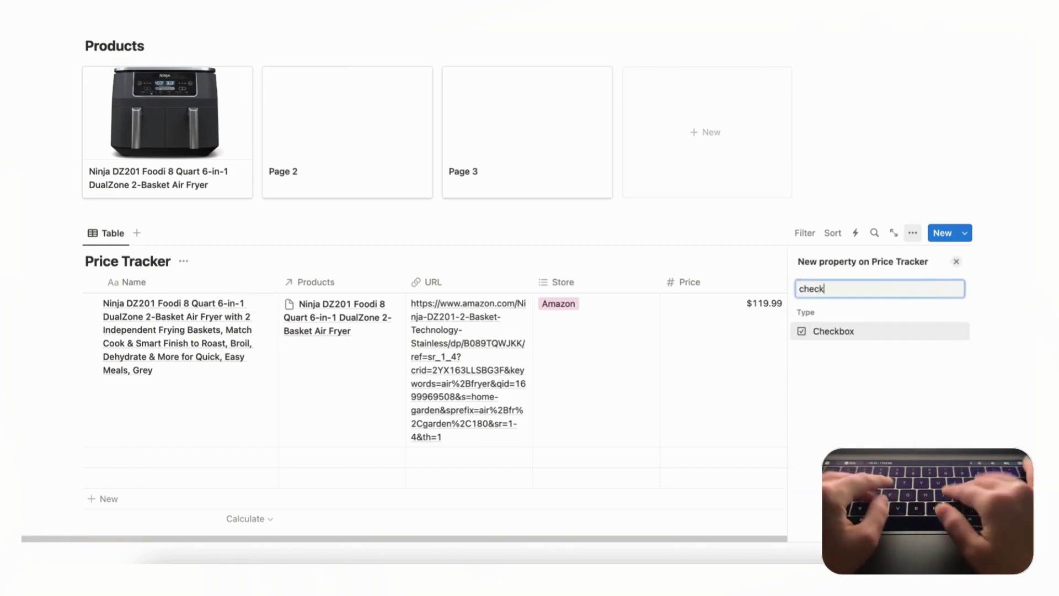
{"action": "left_click", "coordinate": [907, 338]}
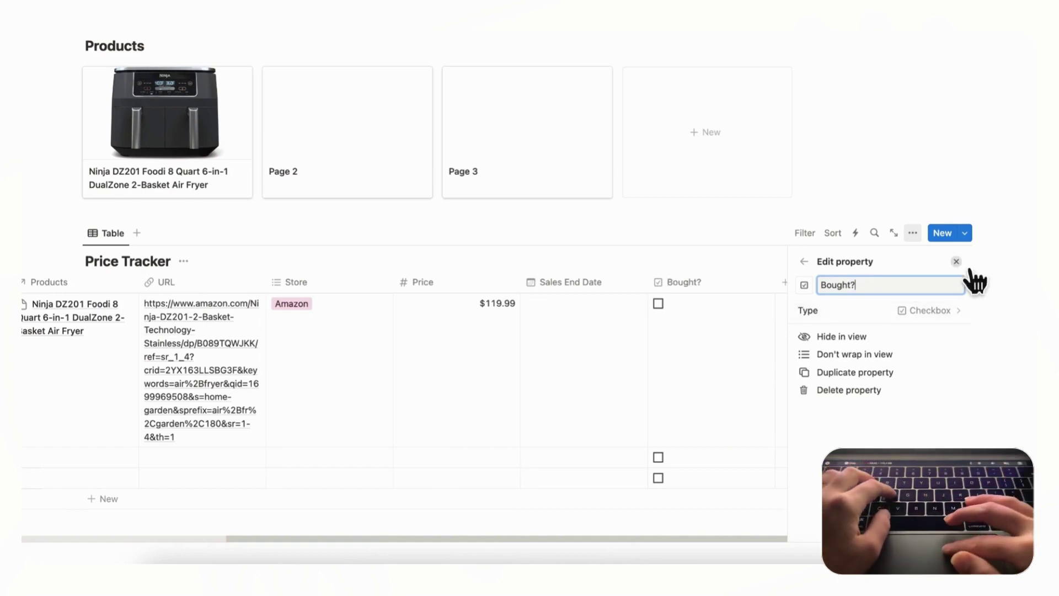
{"action": "left_click", "coordinate": [956, 262]}
Step: Move the "Bought?" column directly after the Name column and make it narrower
{"action": "left_click_drag", "start_coordinate": [916, 287], "coordinate": [298, 301]}
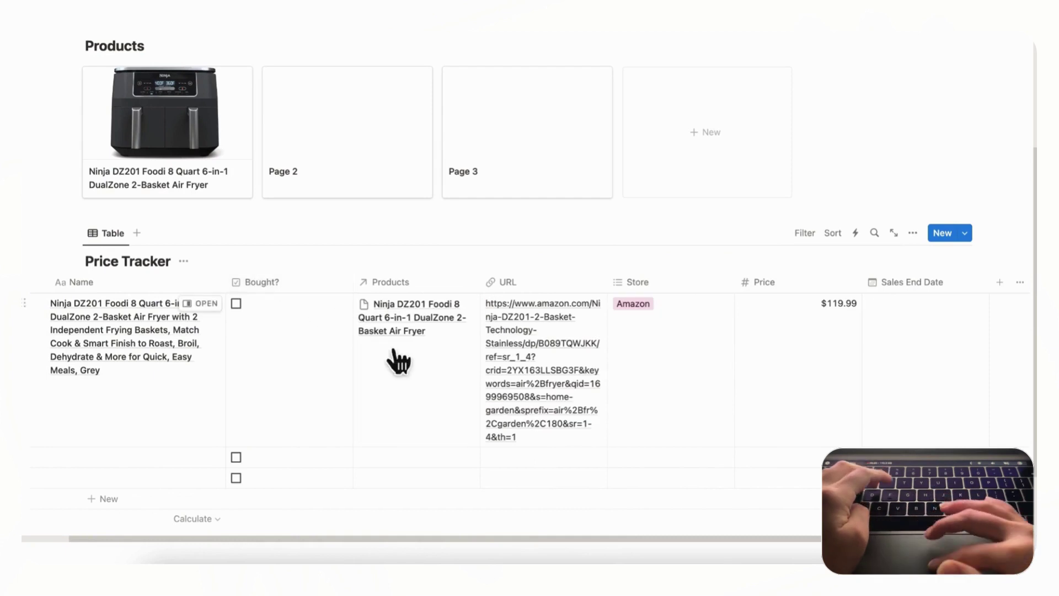
{"action": "left_click_drag", "start_coordinate": [364, 288], "coordinate": [308, 287]}
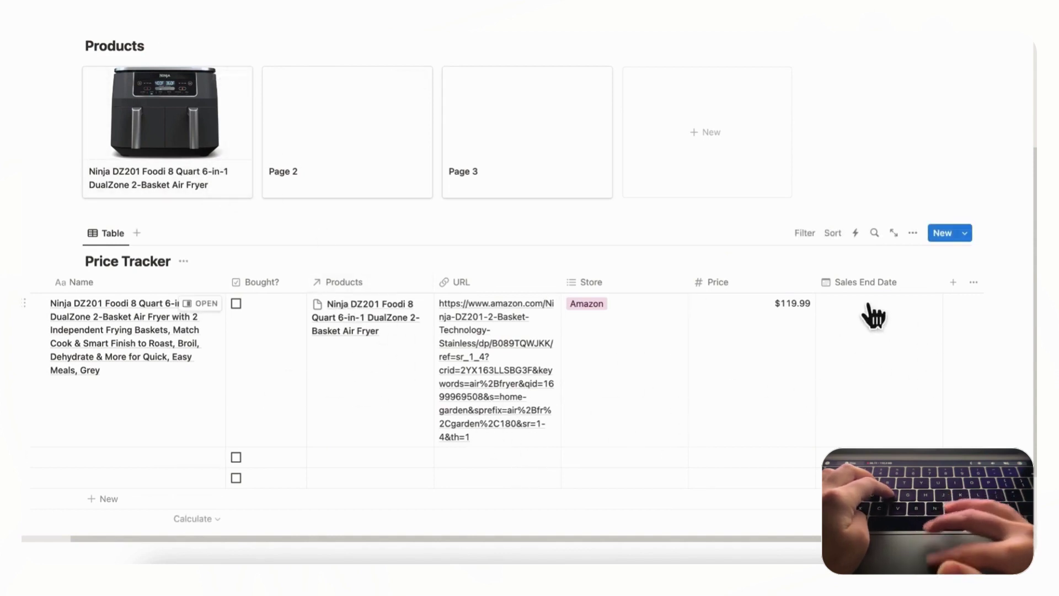
{"action": "scroll", "coordinate": [844, 334], "scroll_direction": "left", "scroll_amount": 2}
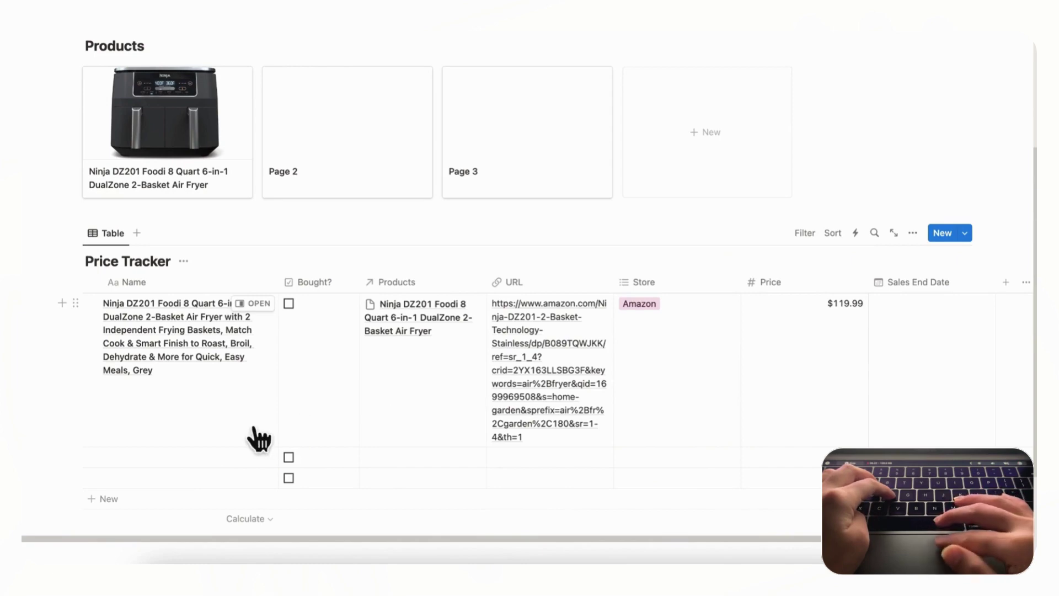
Step: Copy the air fryer's full title from the Best Buy page in Google Chrome into the second Price Tracker row's Name cell in Notion
{"action": "left_click", "coordinate": [504, 589]}
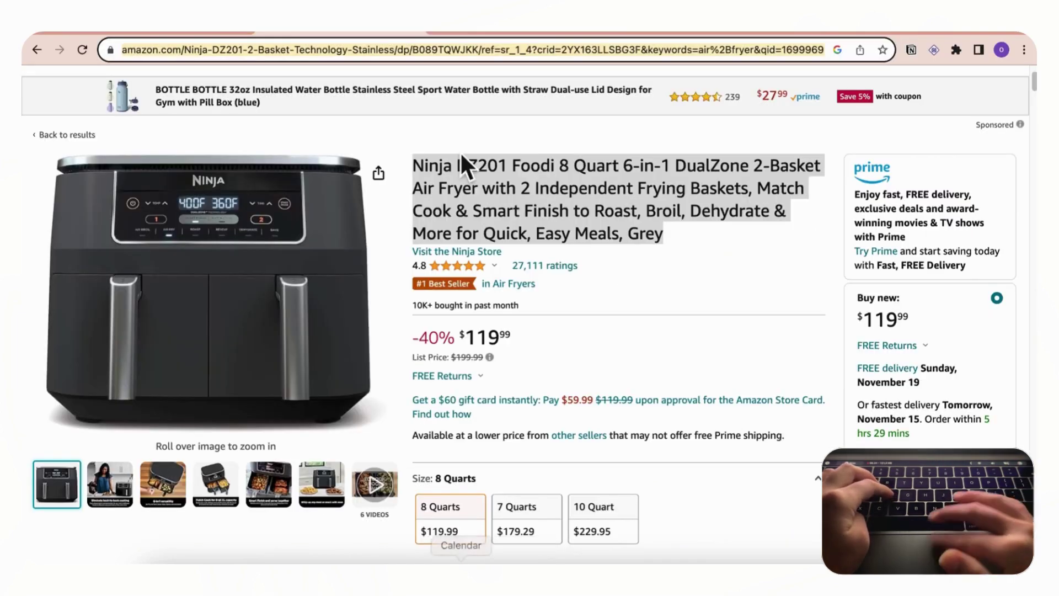
{"action": "key", "text": "ctrl+Tab"}
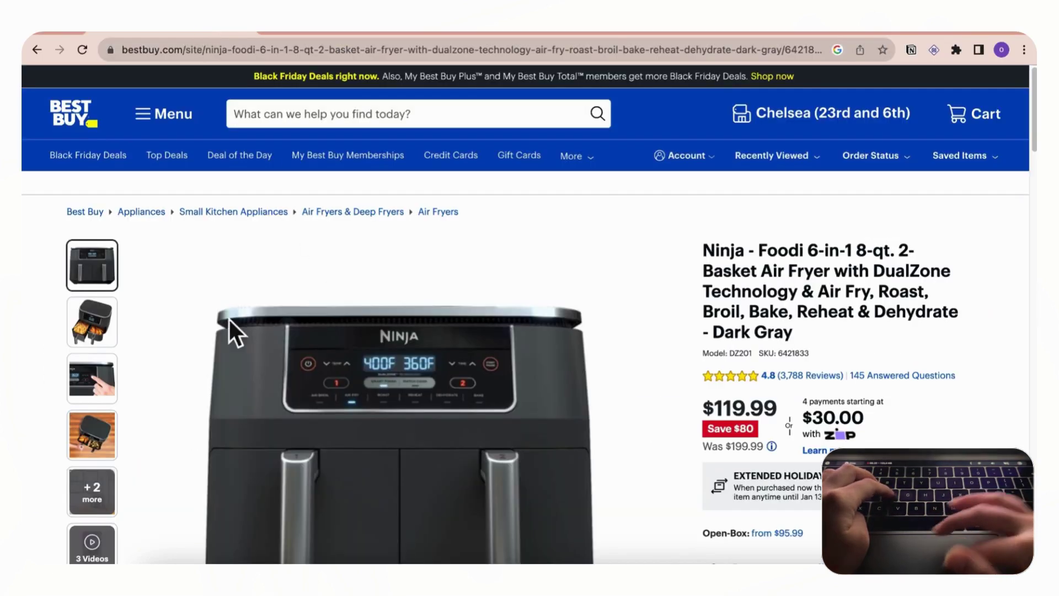
{"action": "scroll", "coordinate": [318, 352], "scroll_direction": "down", "scroll_amount": 2}
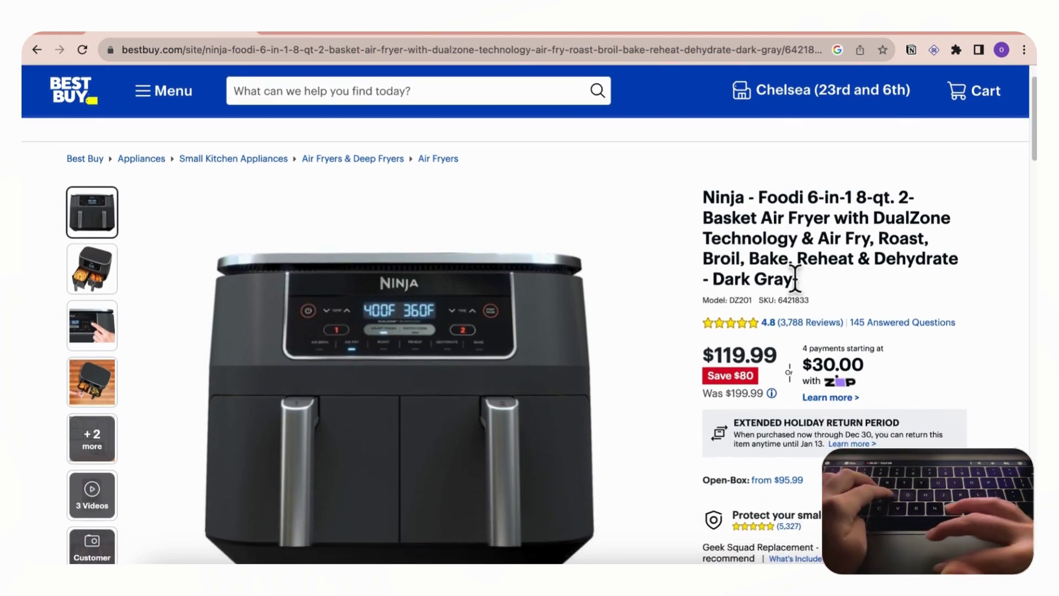
{"action": "left_click_drag", "start_coordinate": [815, 284], "coordinate": [712, 219]}
{"action": "key", "text": "super+c"}
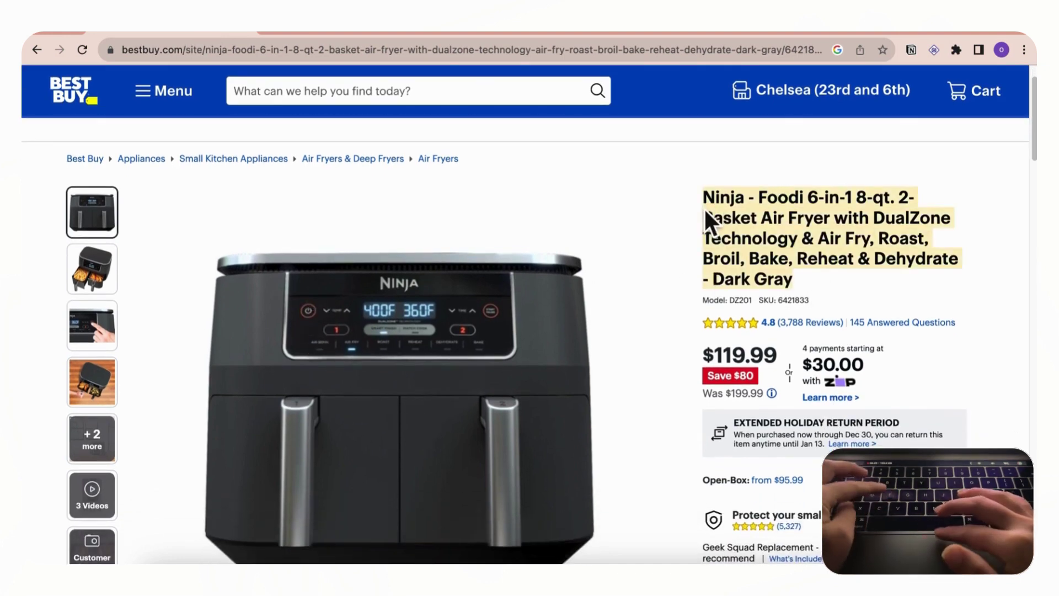
{"action": "left_click", "coordinate": [554, 576]}
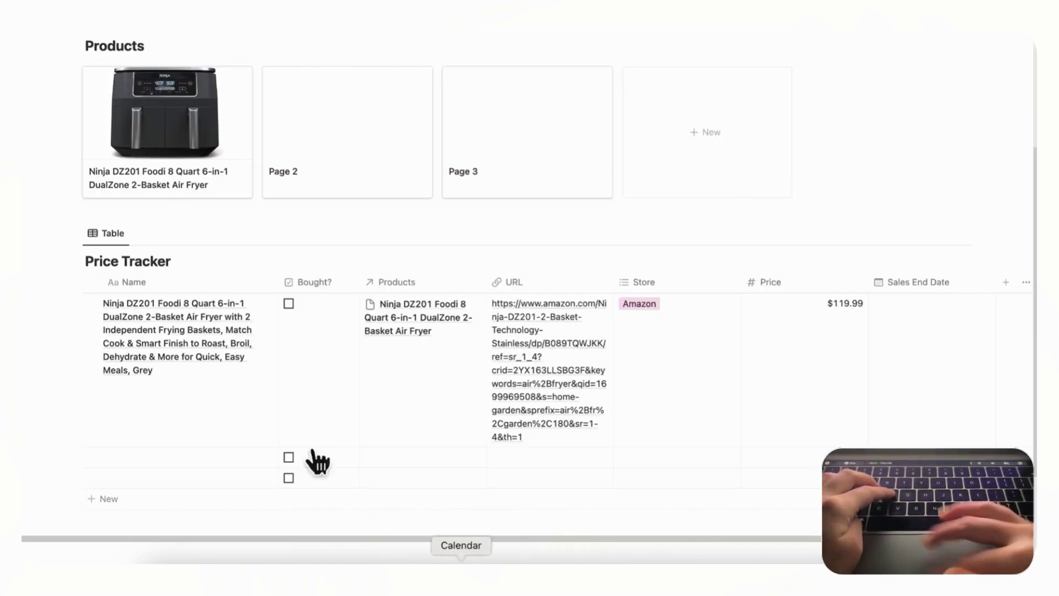
{"action": "left_click", "coordinate": [170, 473]}
{"action": "key", "text": "super+v"}
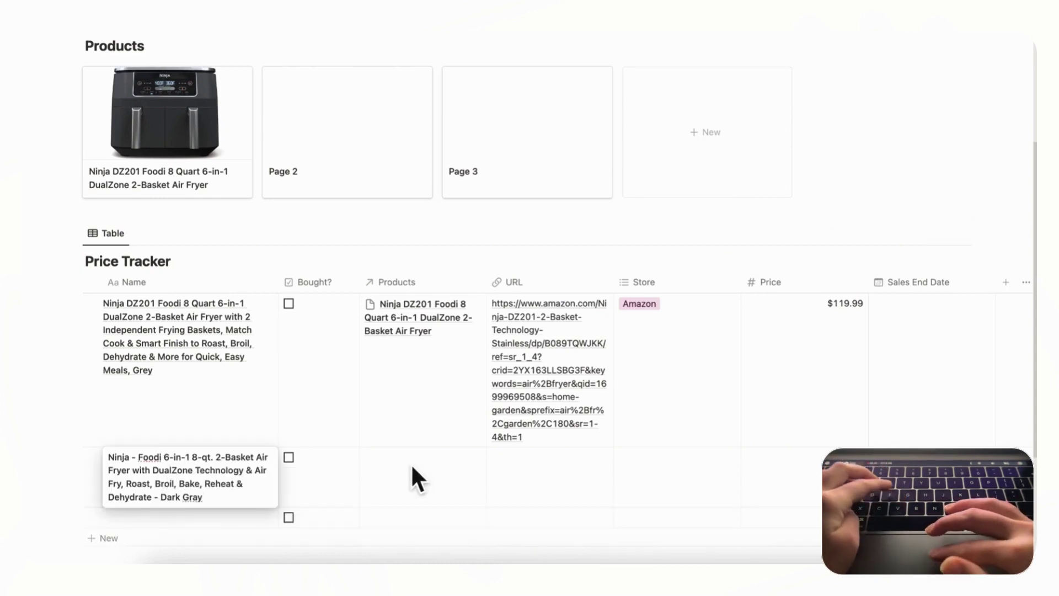
{"action": "key", "text": "Escape"}
Step: Link the Best Buy row to the Ninja DZ201 Foodi air fryer page in its Products cell
{"action": "left_click", "coordinate": [414, 483]}
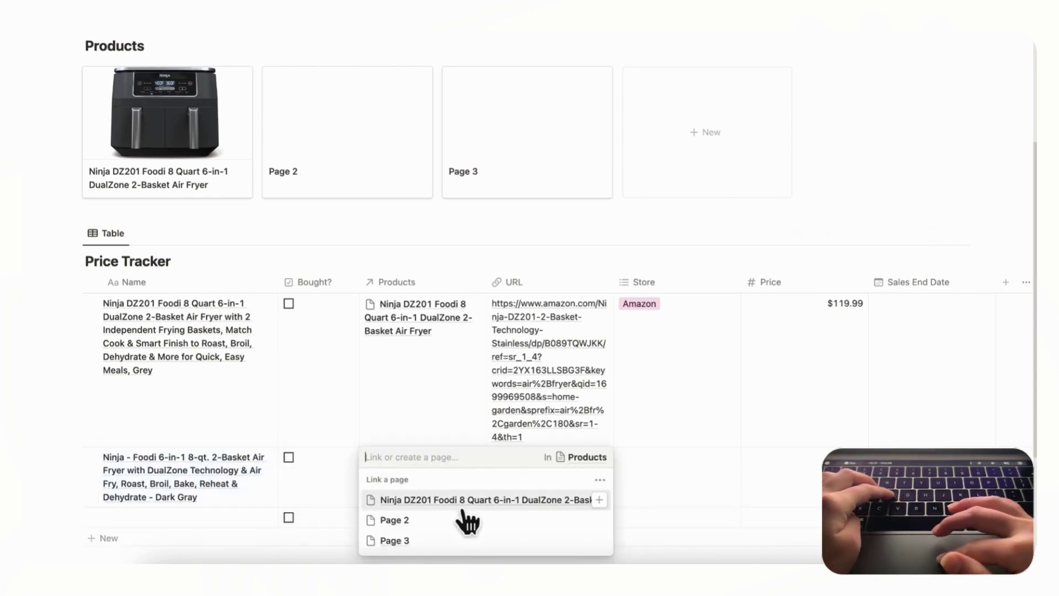
{"action": "left_click", "coordinate": [475, 502]}
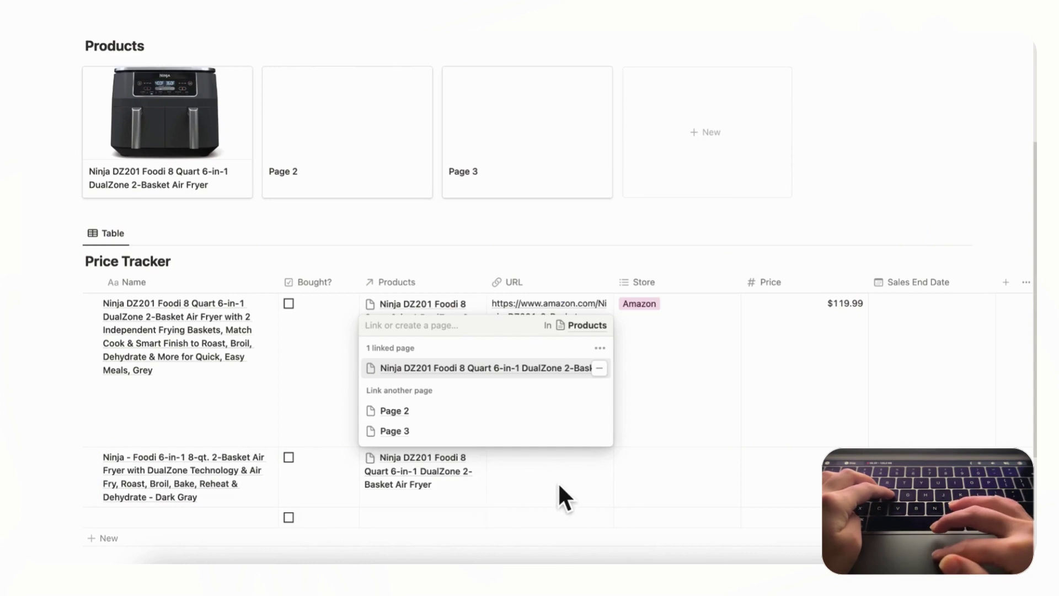
{"action": "key", "text": "Escape"}
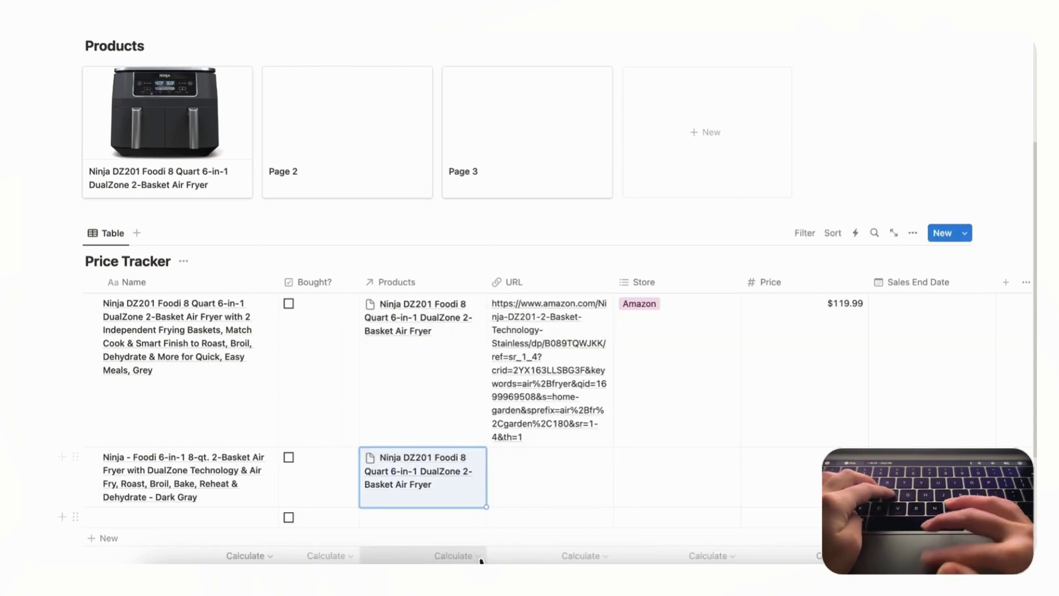
Step: Copy the Best Buy page's web address from Google Chrome into the second row's URL cell in Notion
{"action": "key", "text": "super+Tab"}
{"action": "left_click", "coordinate": [386, 50]}
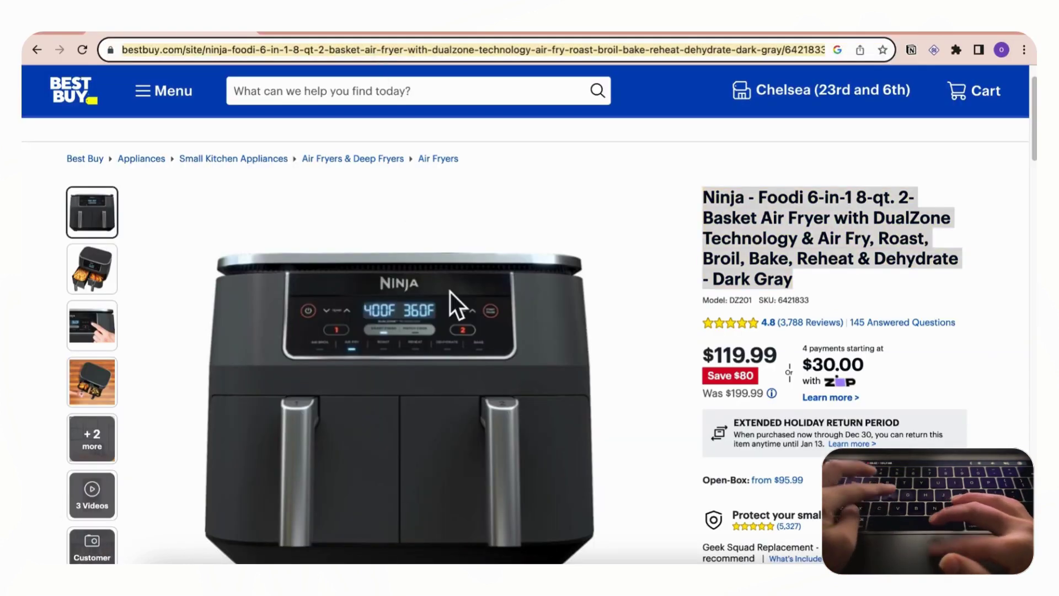
{"action": "left_click", "coordinate": [550, 580]}
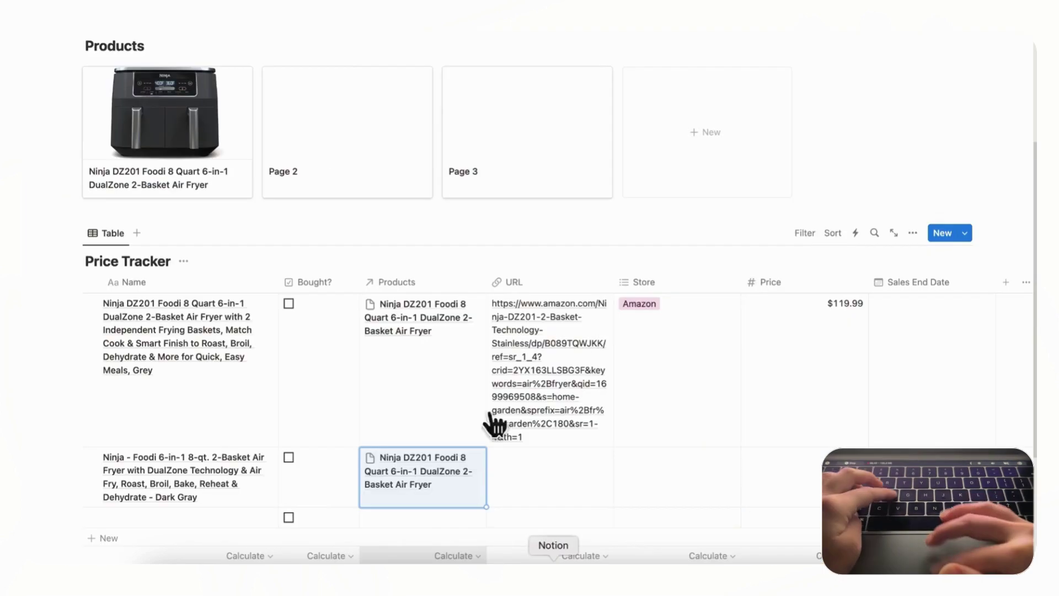
{"action": "left_click", "coordinate": [554, 480]}
{"action": "type", "text": "https://www.bestbuy.com/site/ninja-foodi-6-in-1-8-qt-2-basket-air-fryer-with-dualzone-technology-air-fry-roast-broil-bake-reheat-dehydrate-dark-gray/6421833.p?skuId=6421833"}
Step: Create a "Best Buy" store option, assign it to the second row, and look at its color options
{"action": "left_click", "coordinate": [712, 482]}
{"action": "left_click", "coordinate": [688, 471]}
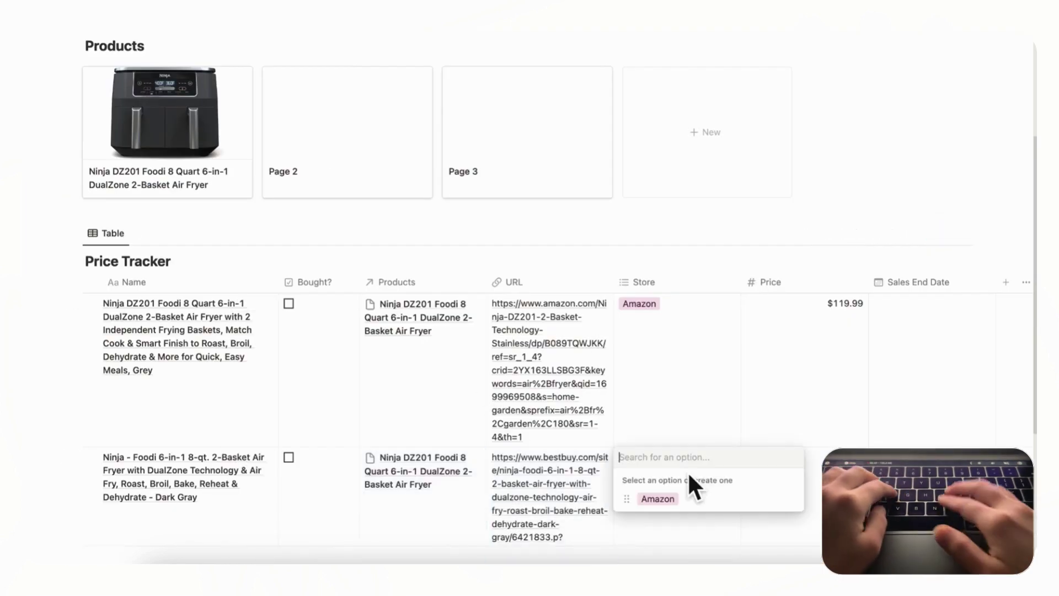
{"action": "type", "text": "Best Buy"}
{"action": "key", "text": "Return"}
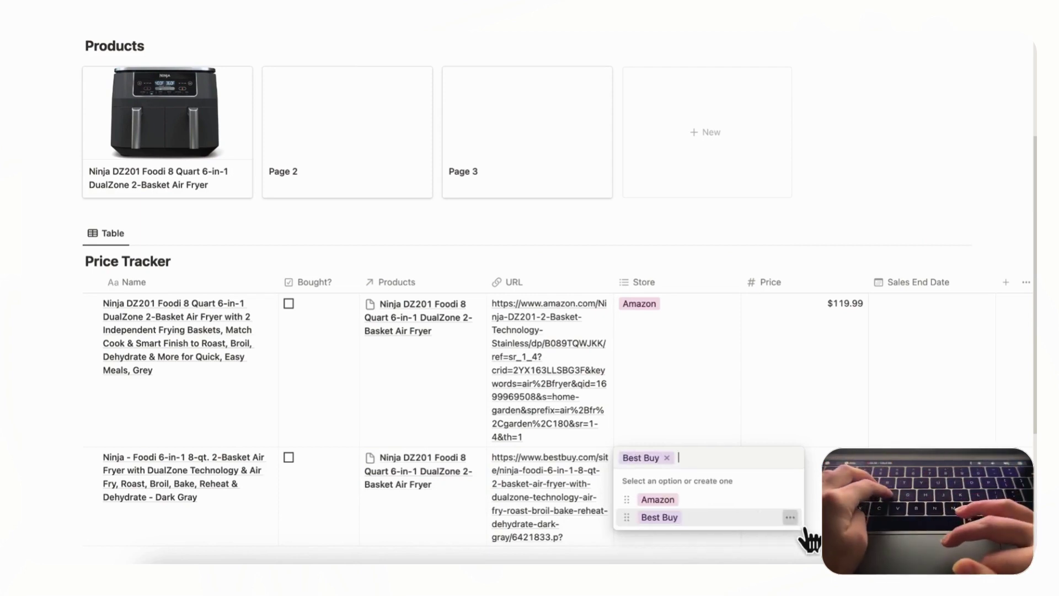
{"action": "left_click", "coordinate": [791, 517]}
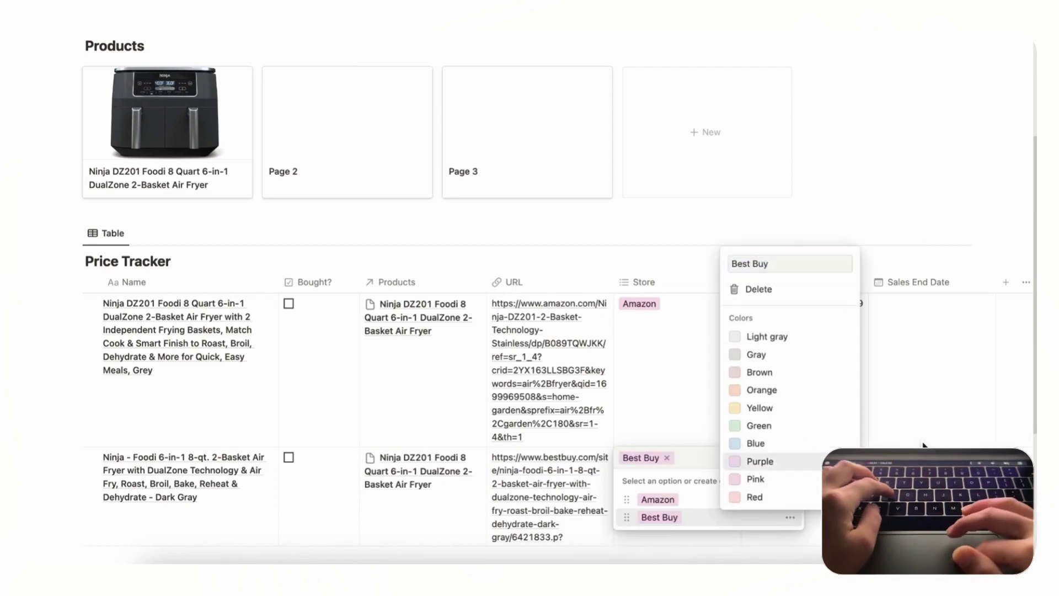
{"action": "key", "text": "Escape"}
{"action": "key", "text": "Escape"}
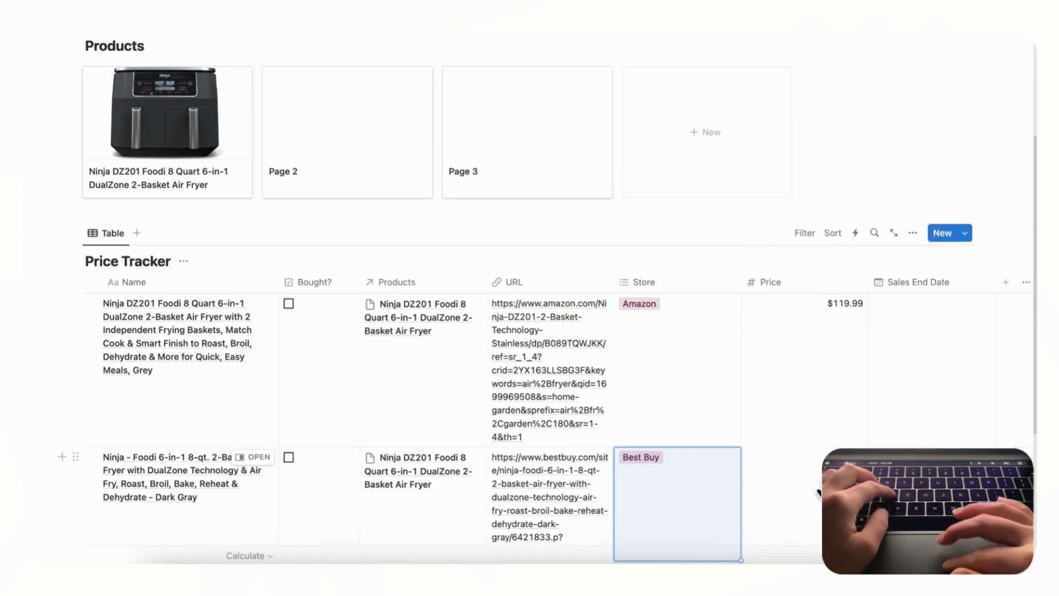
Step: Check the air fryer's Best Buy price in Google Chrome and enter 119.99 in the second row's Price cell in Notion
{"action": "left_click", "coordinate": [599, 535]}
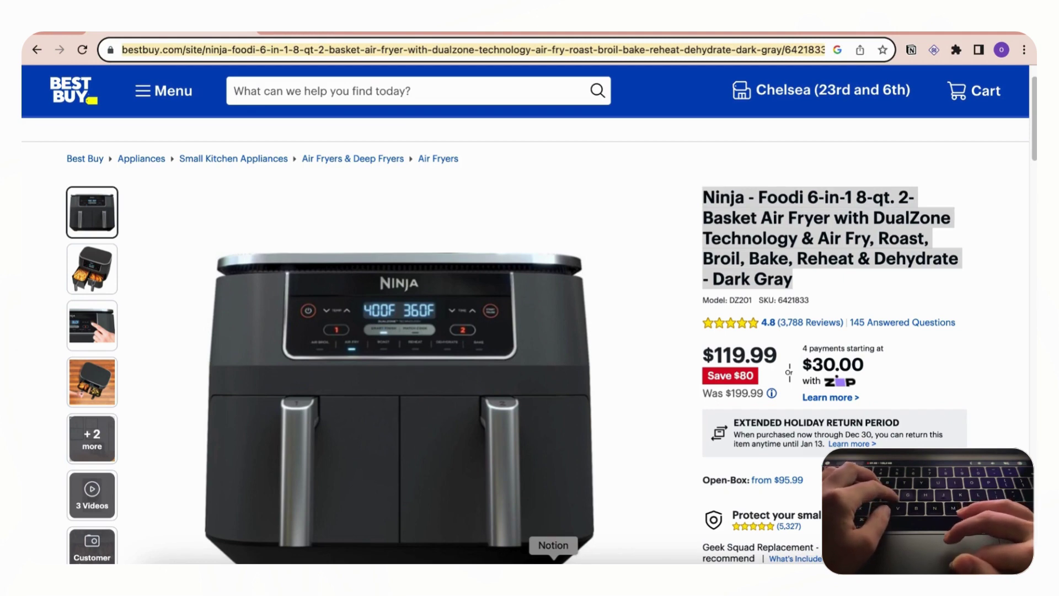
{"action": "left_click", "coordinate": [554, 574]}
{"action": "left_click", "coordinate": [770, 535]}
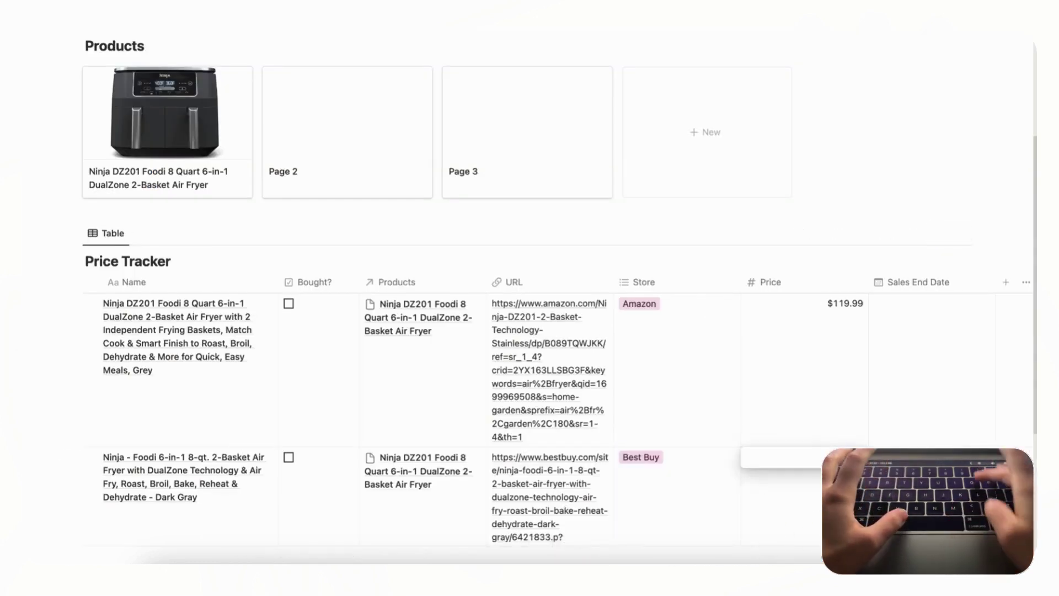
{"action": "type", "text": "119.99"}
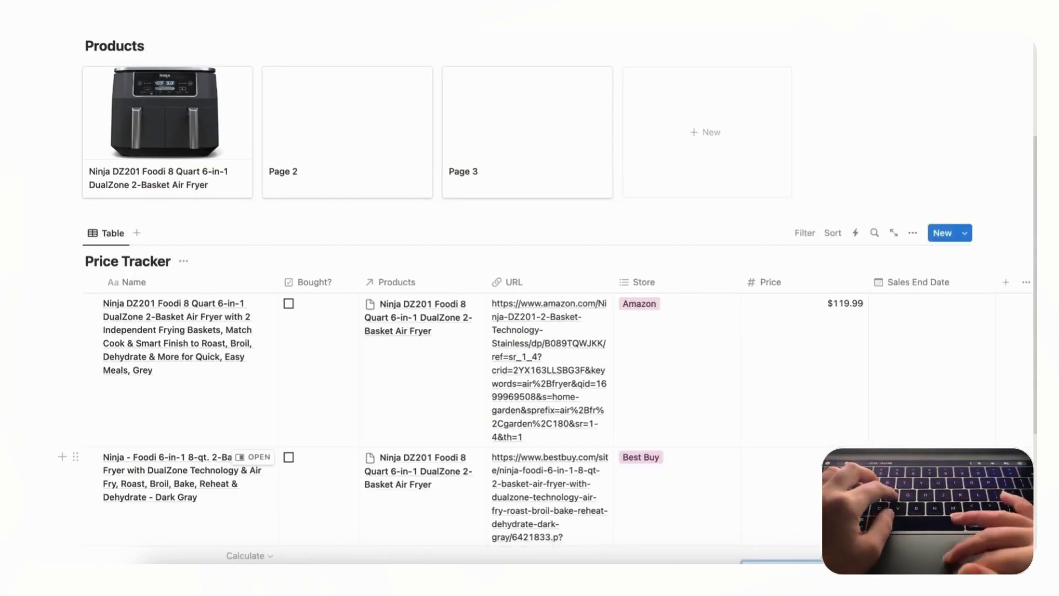
{"action": "key", "text": "Return"}
Step: Open the air fryer card in the Products gallery, review its linked Price Tracker entries, and close it
{"action": "scroll", "coordinate": [809, 463], "scroll_direction": "left", "scroll_amount": 3}
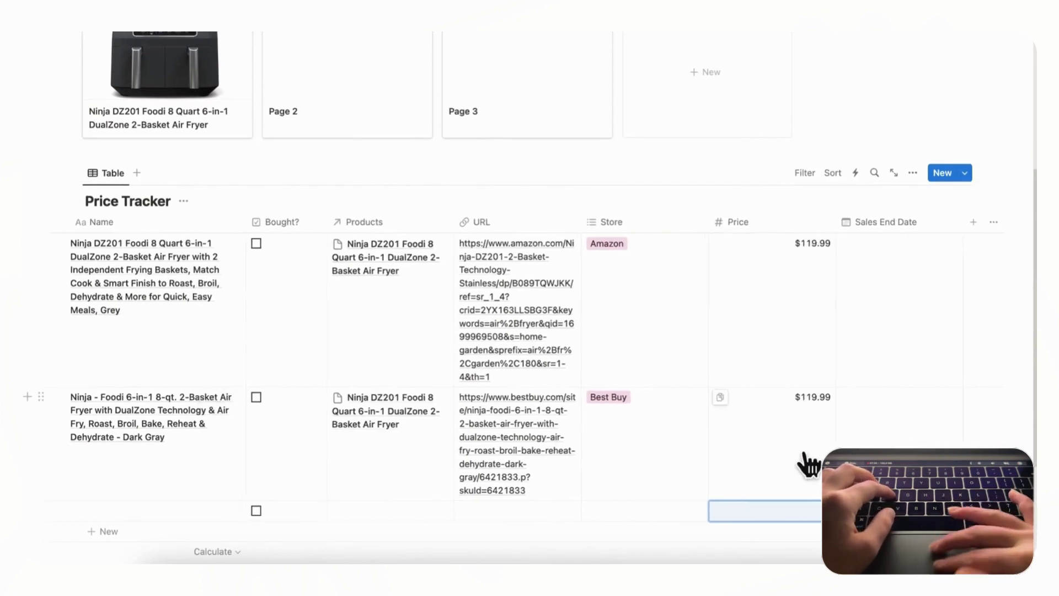
{"action": "scroll", "coordinate": [809, 464], "scroll_direction": "up", "scroll_amount": 5}
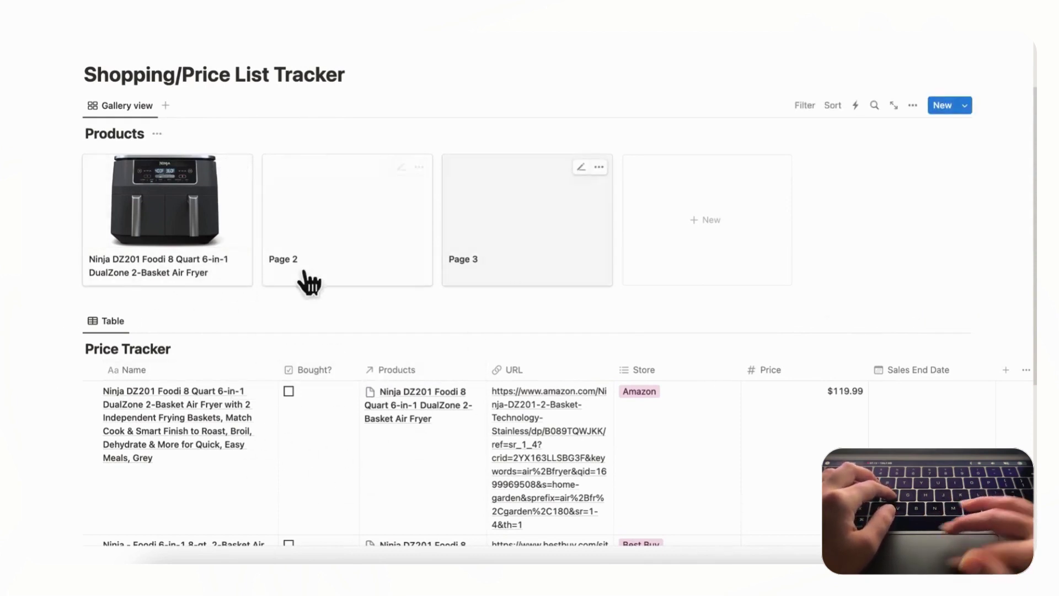
{"action": "left_click", "coordinate": [257, 278]}
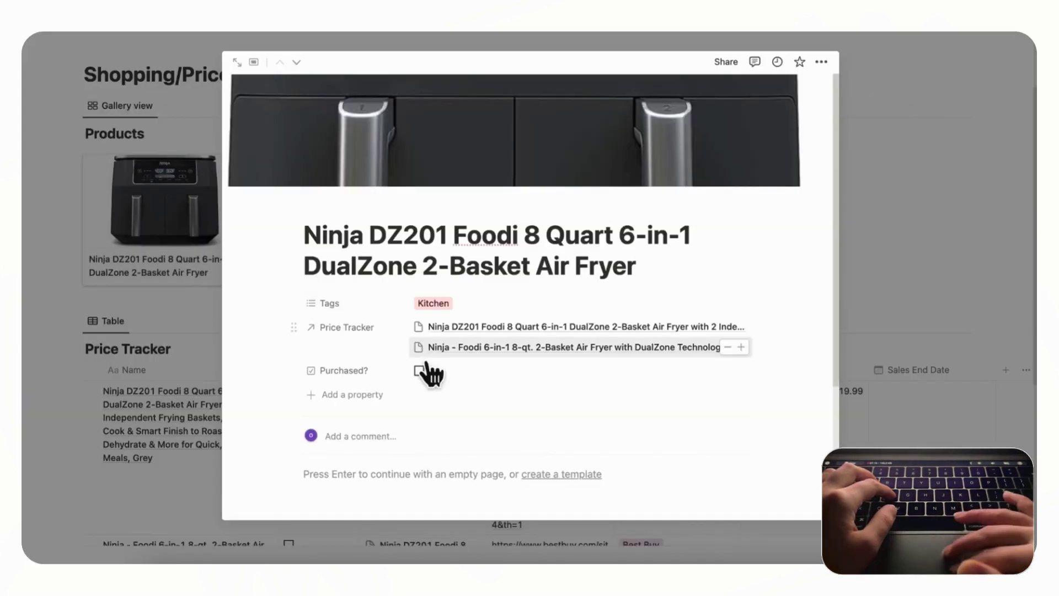
{"action": "scroll", "coordinate": [350, 374], "scroll_direction": "down", "scroll_amount": 1}
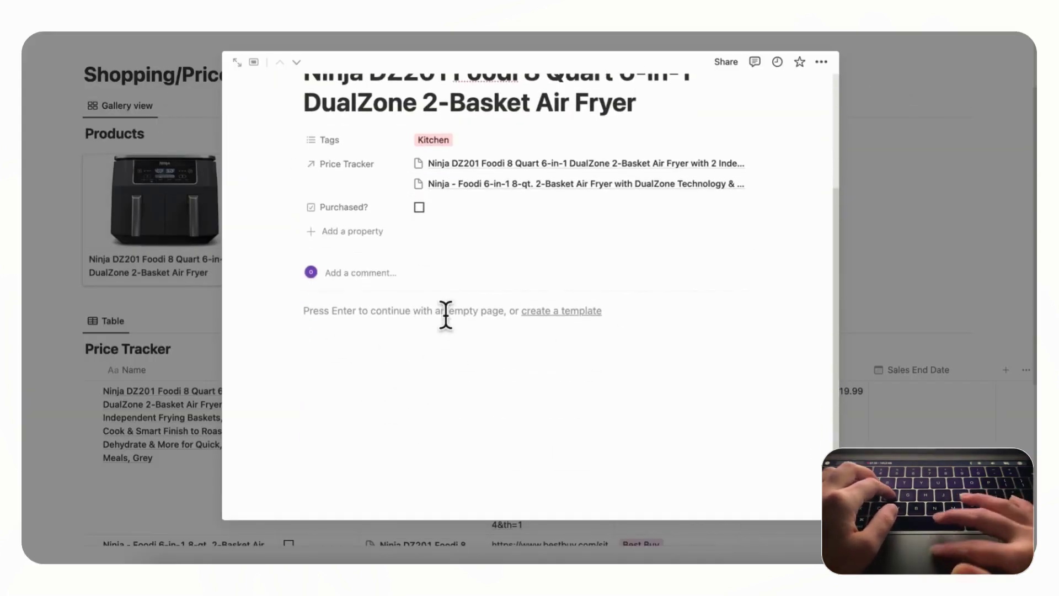
{"action": "left_click", "coordinate": [969, 238]}
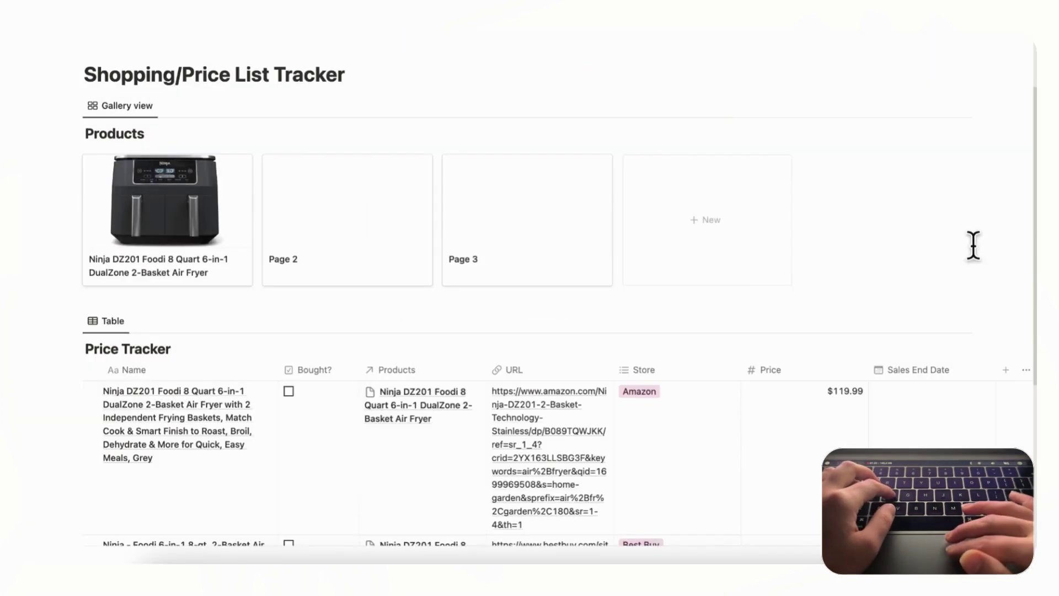
Step: Delete the empty Page 3 and Page 2 cards from the Products gallery
{"action": "scroll", "coordinate": [972, 243], "scroll_direction": "up", "scroll_amount": 3}
{"action": "left_click", "coordinate": [604, 267]}
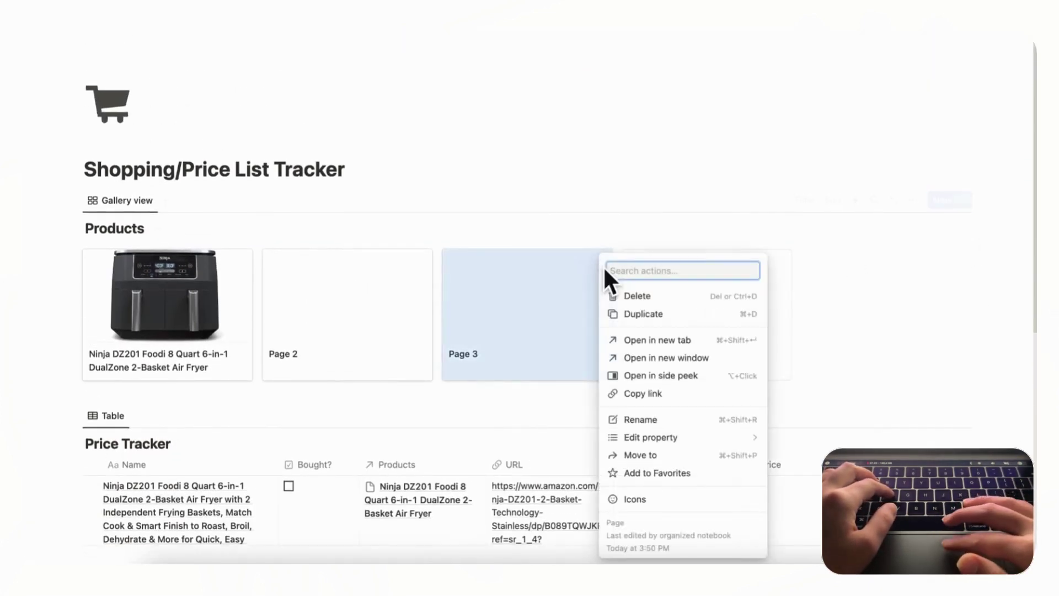
{"action": "left_click", "coordinate": [645, 301]}
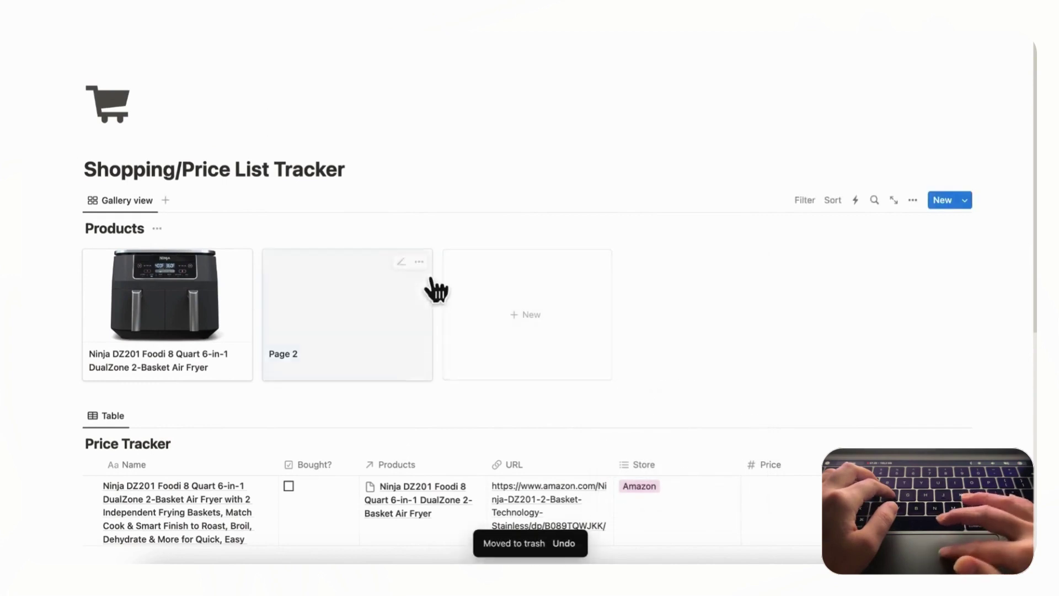
{"action": "left_click", "coordinate": [419, 263]}
{"action": "left_click", "coordinate": [458, 298]}
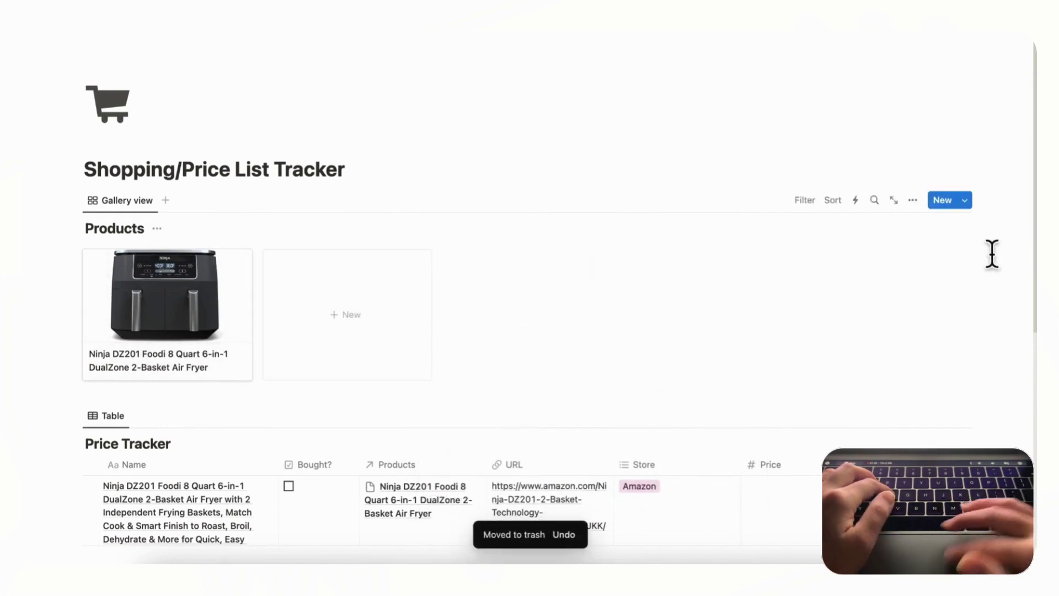
Step: Create a new template for the Products database, title it "Product Template", and place the cursor in its empty body
{"action": "left_click", "coordinate": [967, 202]}
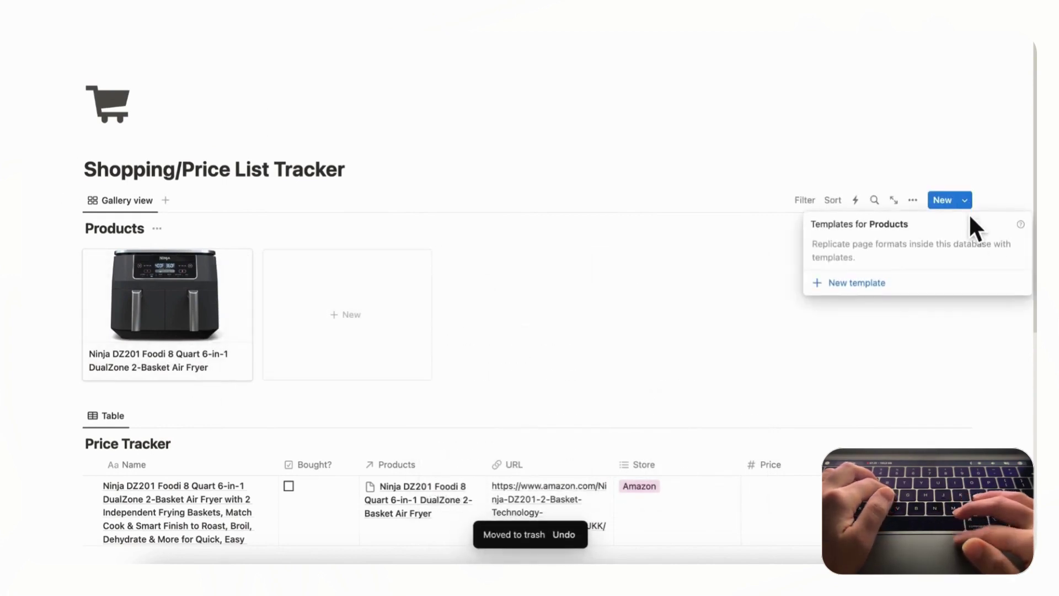
{"action": "left_click", "coordinate": [873, 288]}
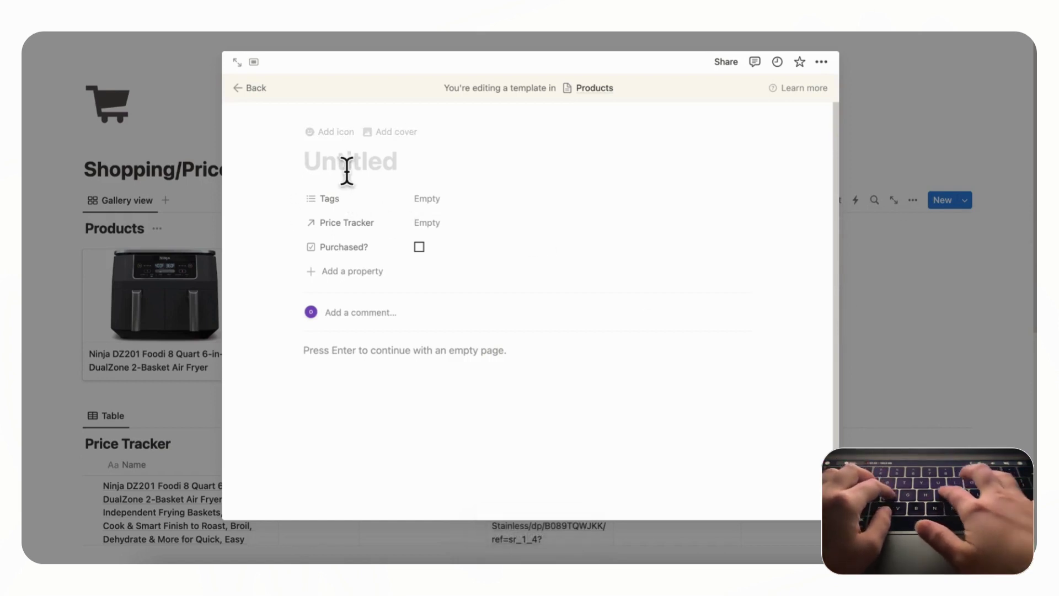
{"action": "type", "text": "Product Template"}
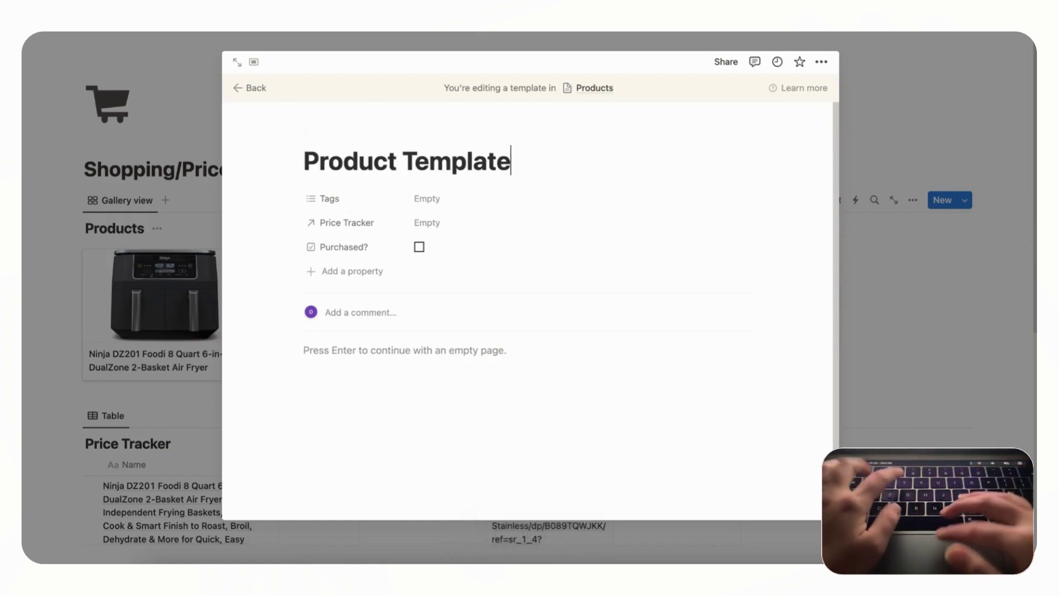
{"action": "left_click", "coordinate": [374, 359]}
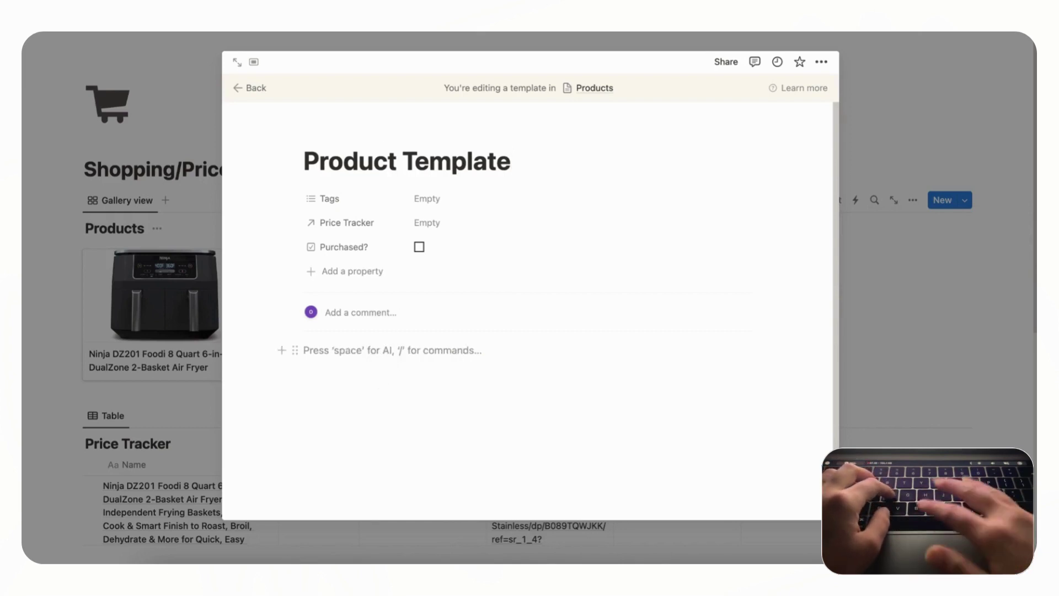
Step: Insert a linked view of the Price Tracker database in the template body, copying its existing Table view
{"action": "type", "text": "/linke"}
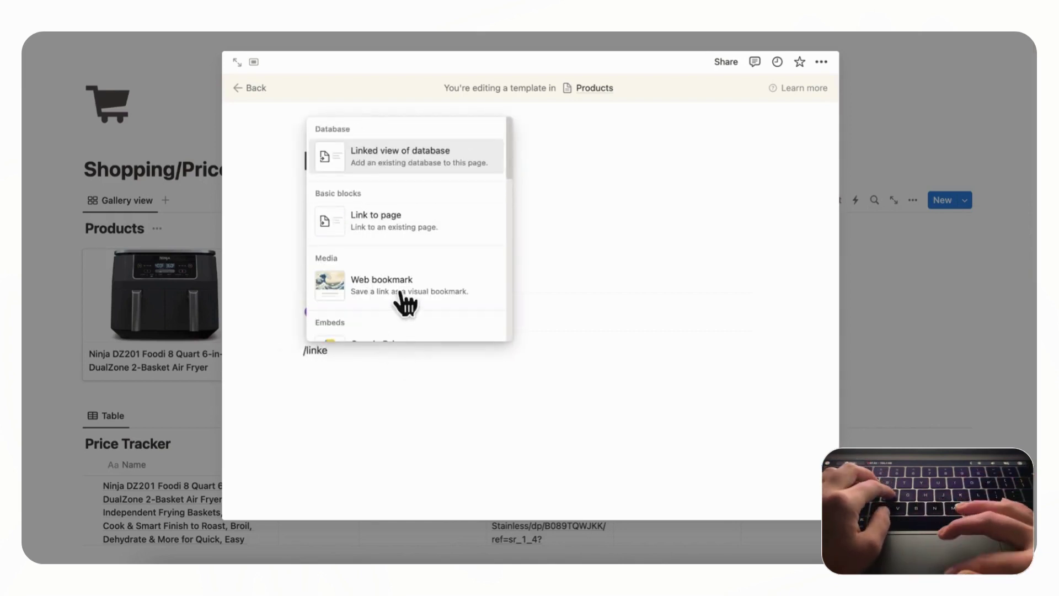
{"action": "left_click", "coordinate": [413, 157]}
{"action": "key", "text": "Down"}
{"action": "key", "text": "Down"}
{"action": "key", "text": "Down"}
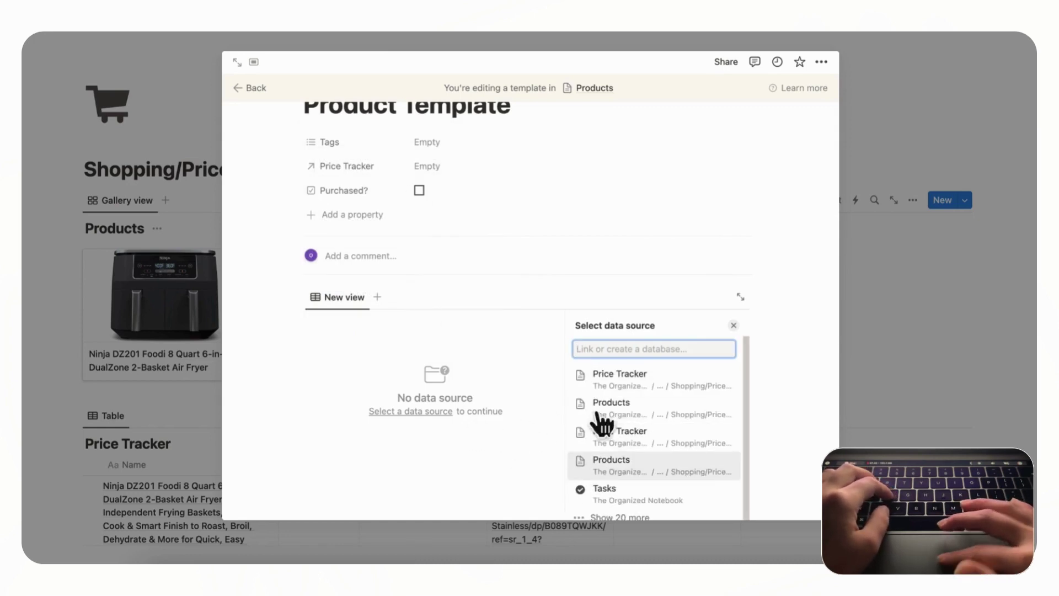
{"action": "left_click", "coordinate": [665, 386]}
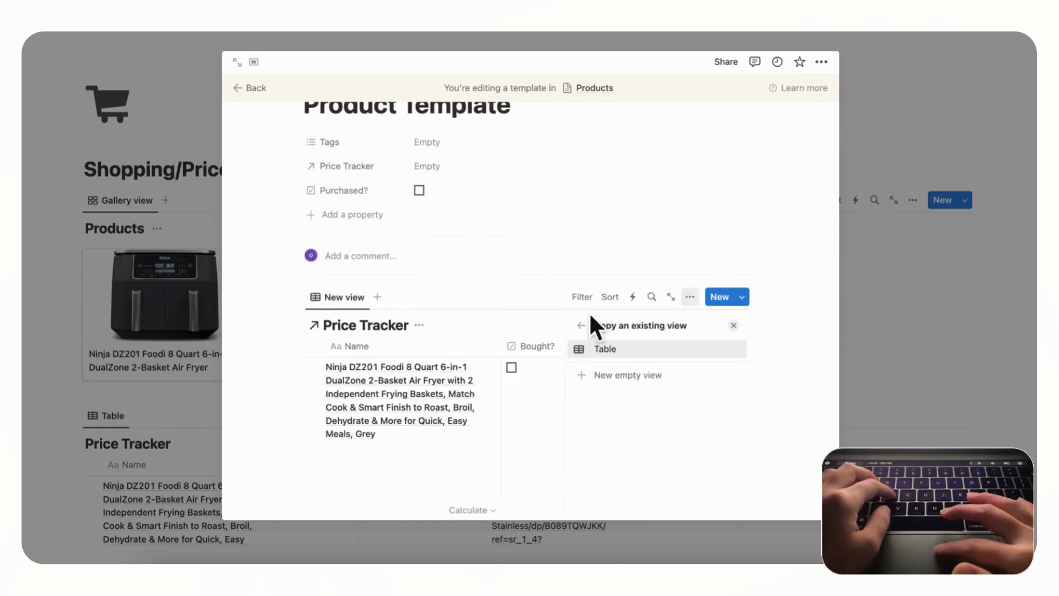
{"action": "left_click", "coordinate": [624, 353]}
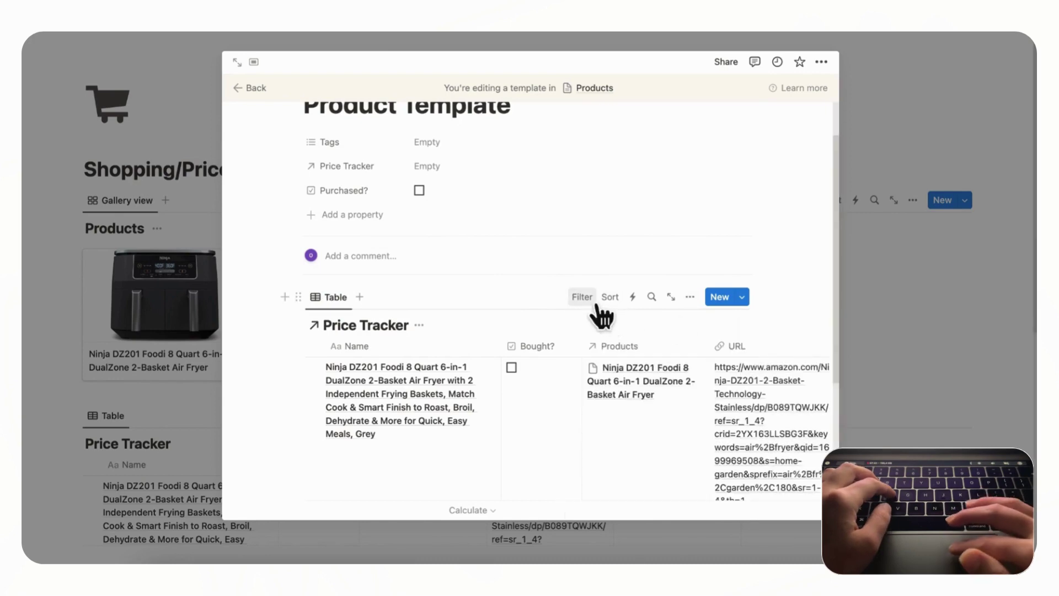
Step: Filter the linked Price Tracker table to Products containing Product Template and save the filter for everyone
{"action": "left_click", "coordinate": [585, 300]}
{"action": "left_click", "coordinate": [509, 366]}
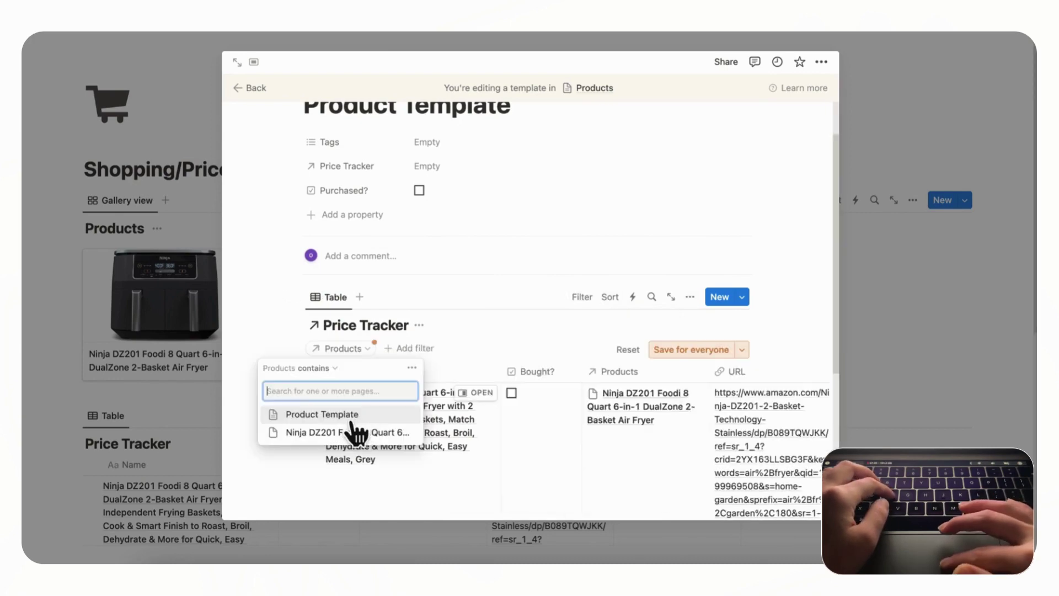
{"action": "left_click", "coordinate": [355, 419]}
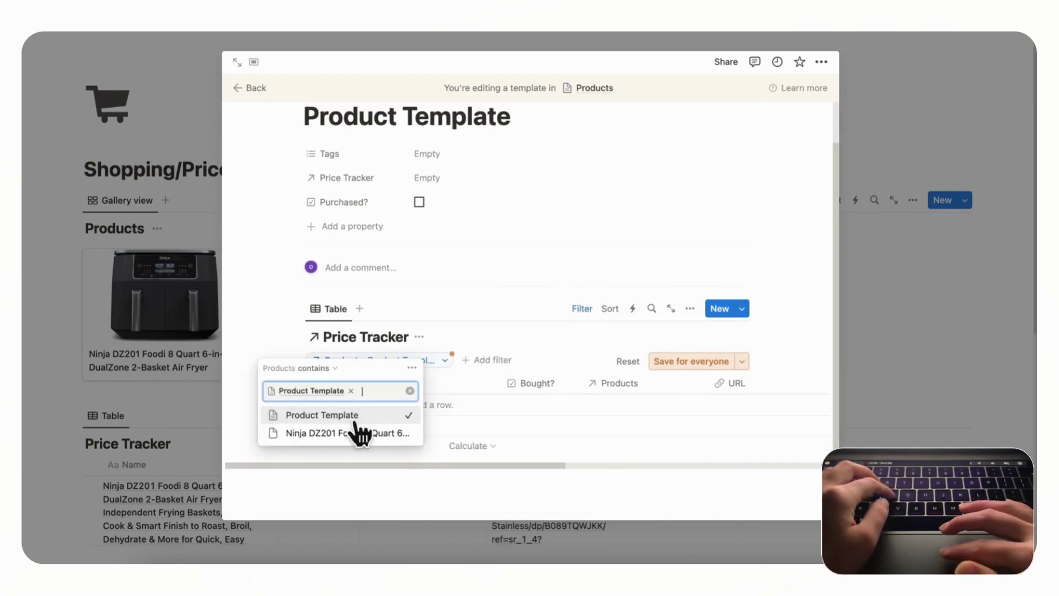
{"action": "left_click", "coordinate": [702, 363]}
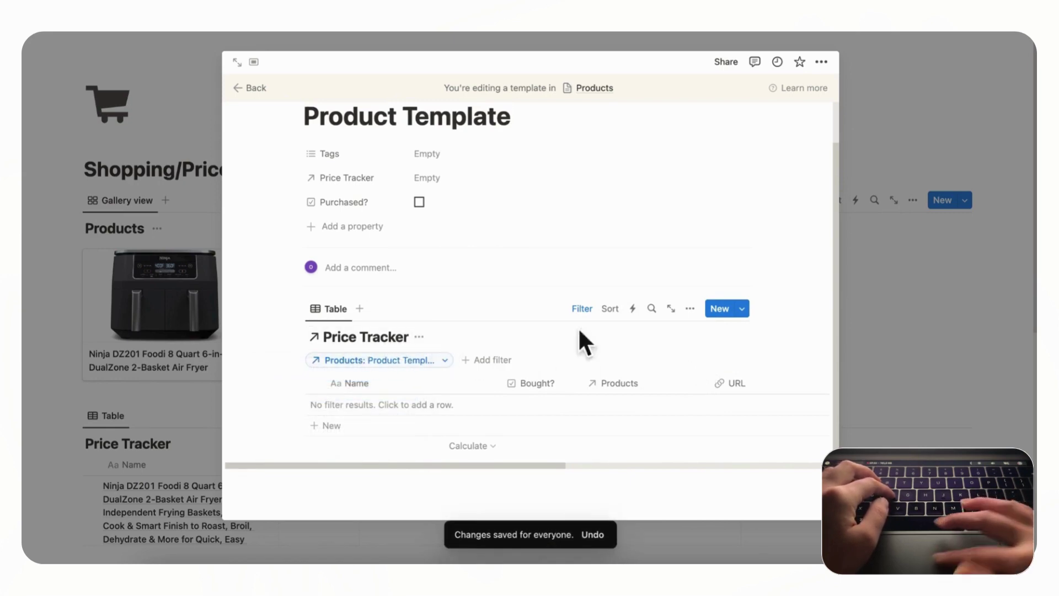
Step: Hide the database title of the linked Price Tracker table in its layout options
{"action": "left_click", "coordinate": [690, 309]}
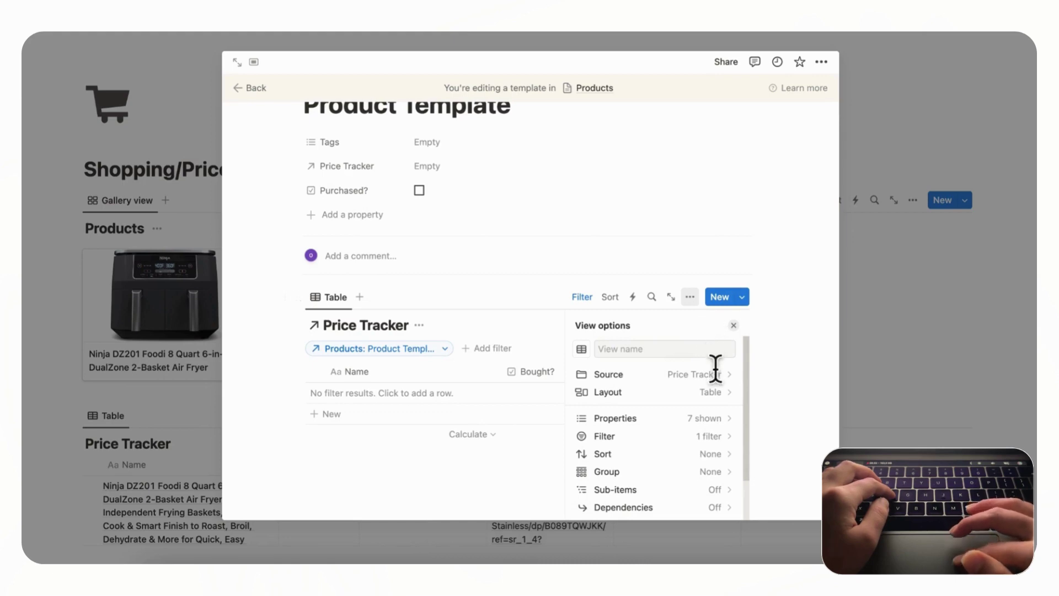
{"action": "left_click", "coordinate": [718, 393]}
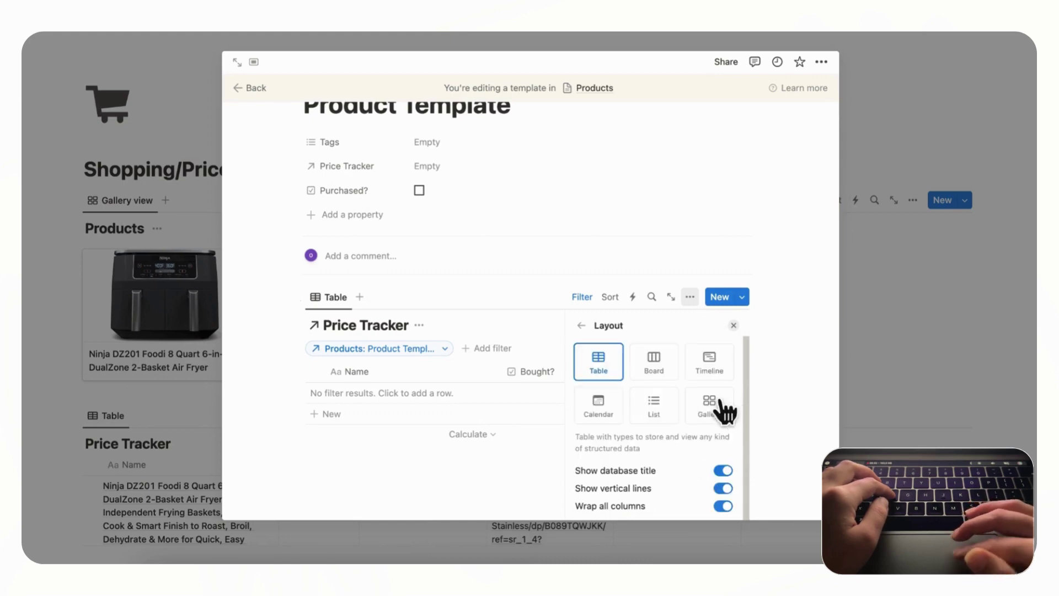
{"action": "left_click", "coordinate": [727, 471]}
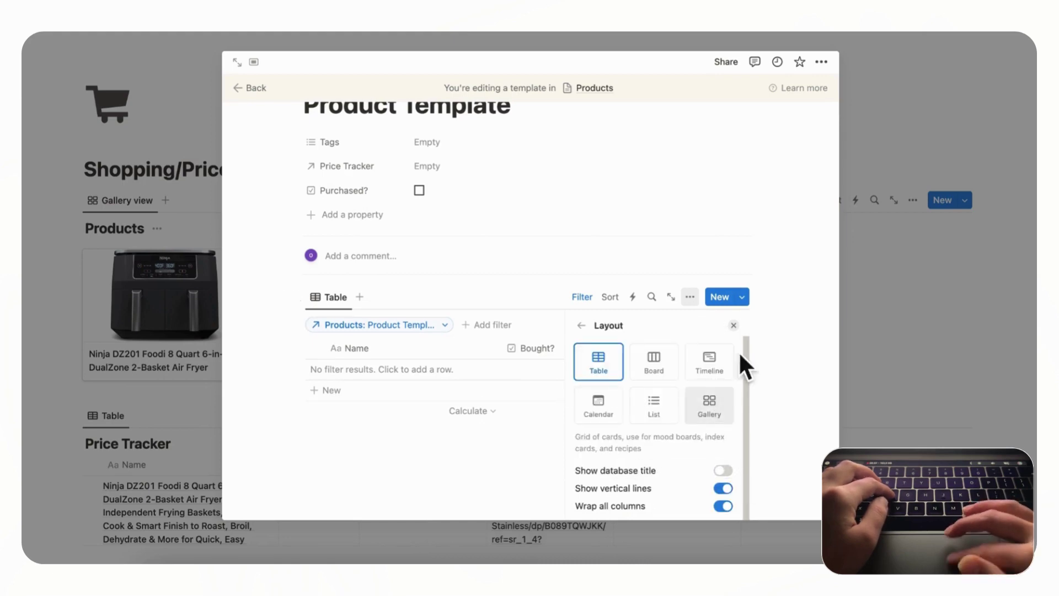
{"action": "left_click", "coordinate": [733, 322]}
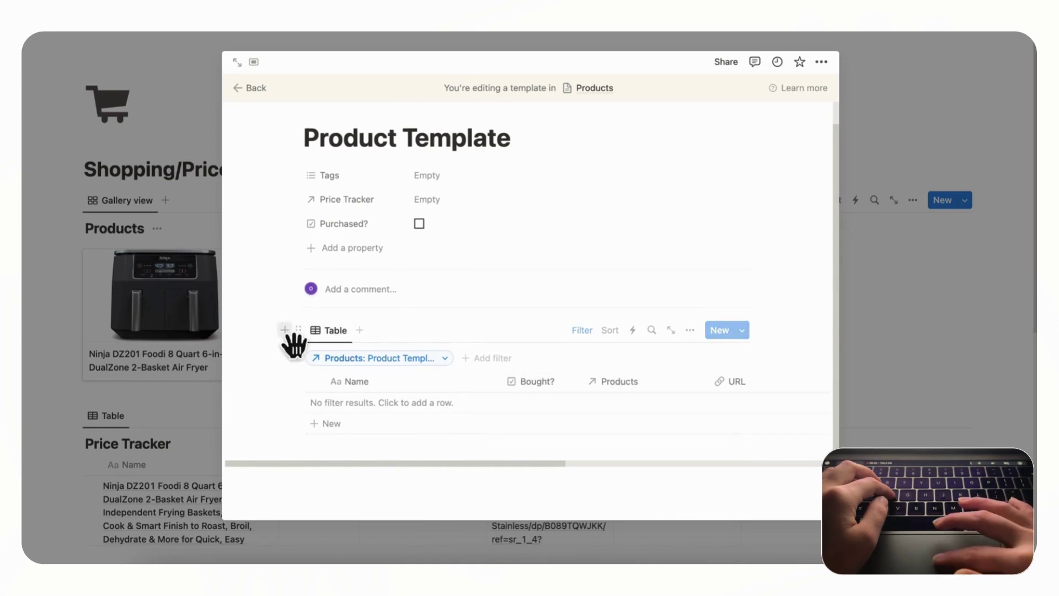
Step: Add a Heading 3 titled "Notes" below the linked table, with a divider underneath
{"action": "left_click", "coordinate": [285, 330]}
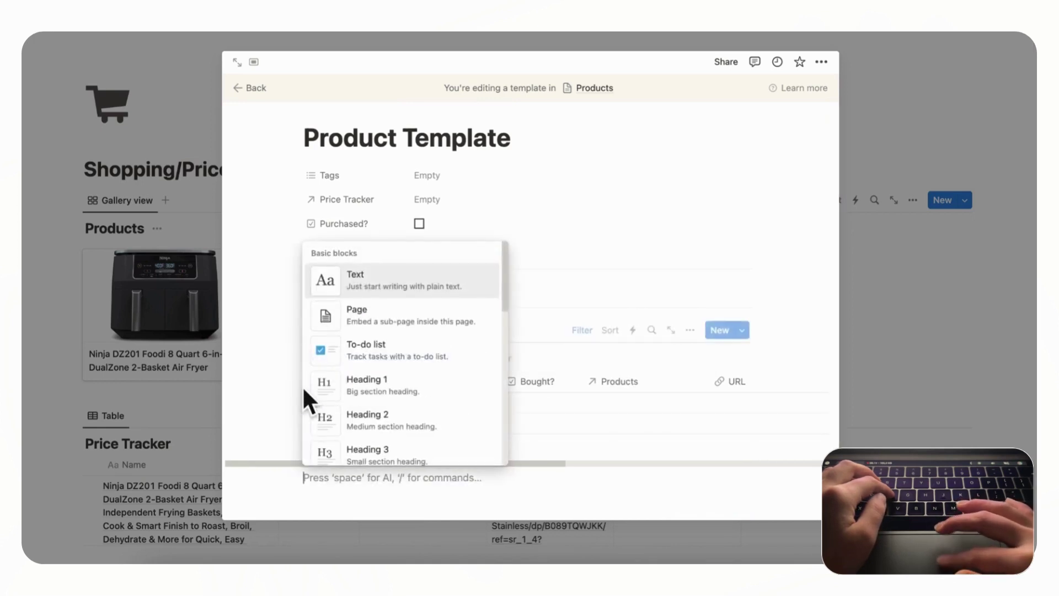
{"action": "left_click", "coordinate": [316, 483]}
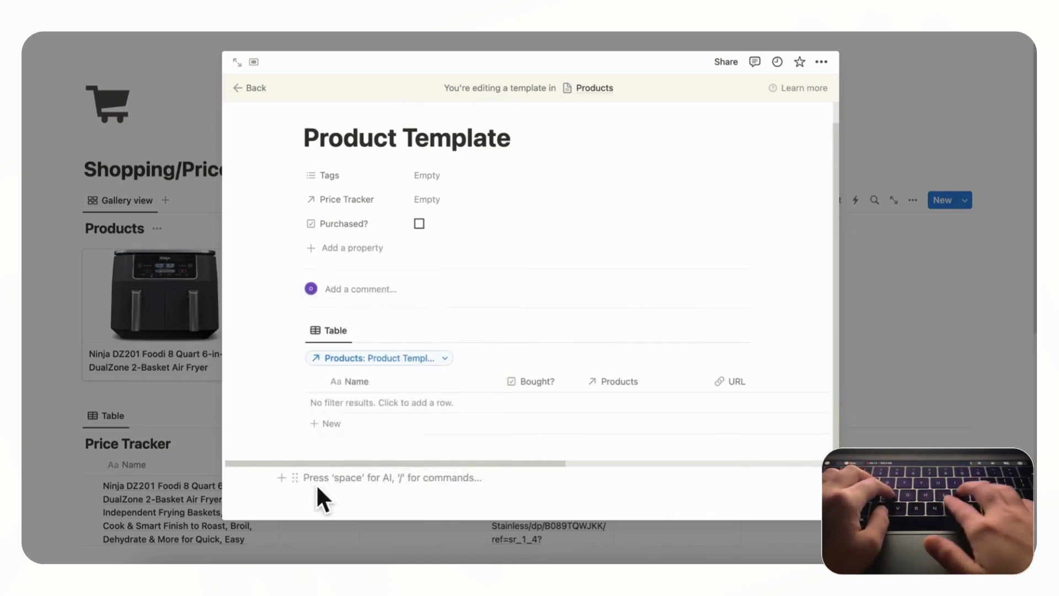
{"action": "type", "text": "/headi"}
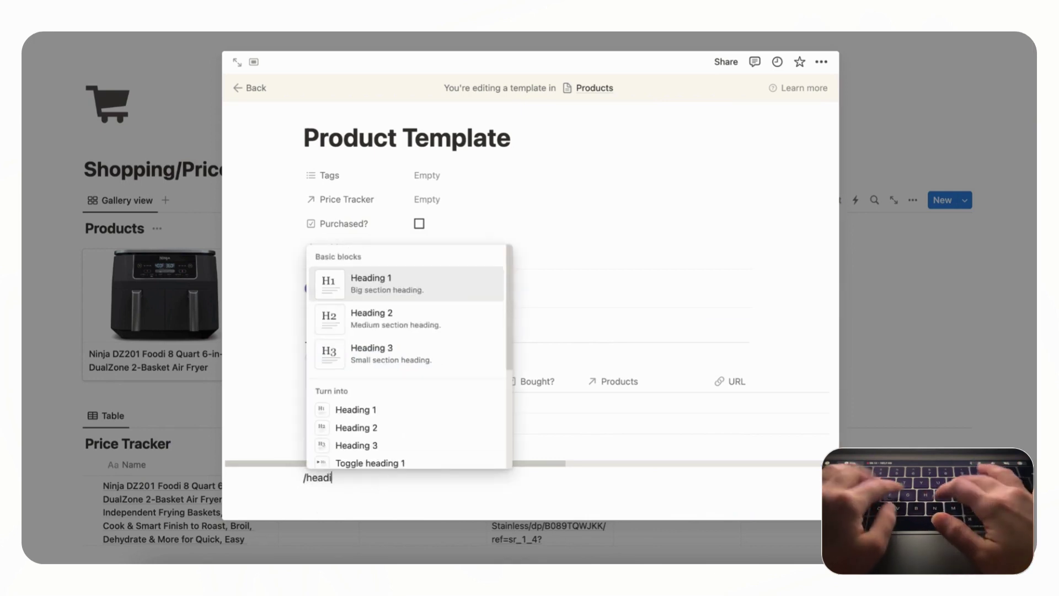
{"action": "type", "text": "ng3"}
{"action": "key", "text": "Return"}
{"action": "type", "text": "Notes"}
{"action": "key", "text": "Return"}
{"action": "type", "text": "/divid"}
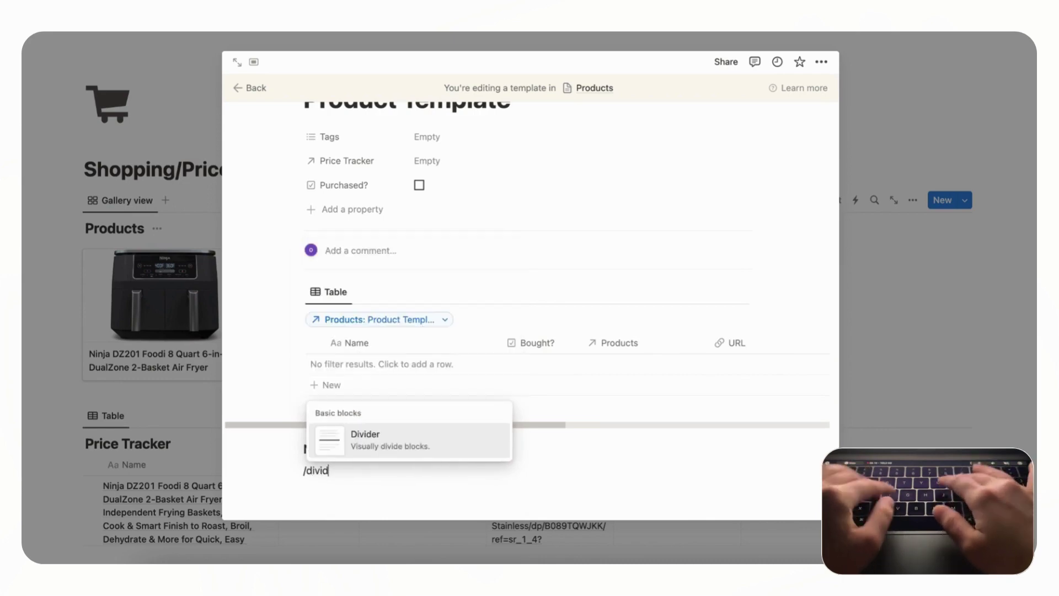
{"action": "key", "text": "Return"}
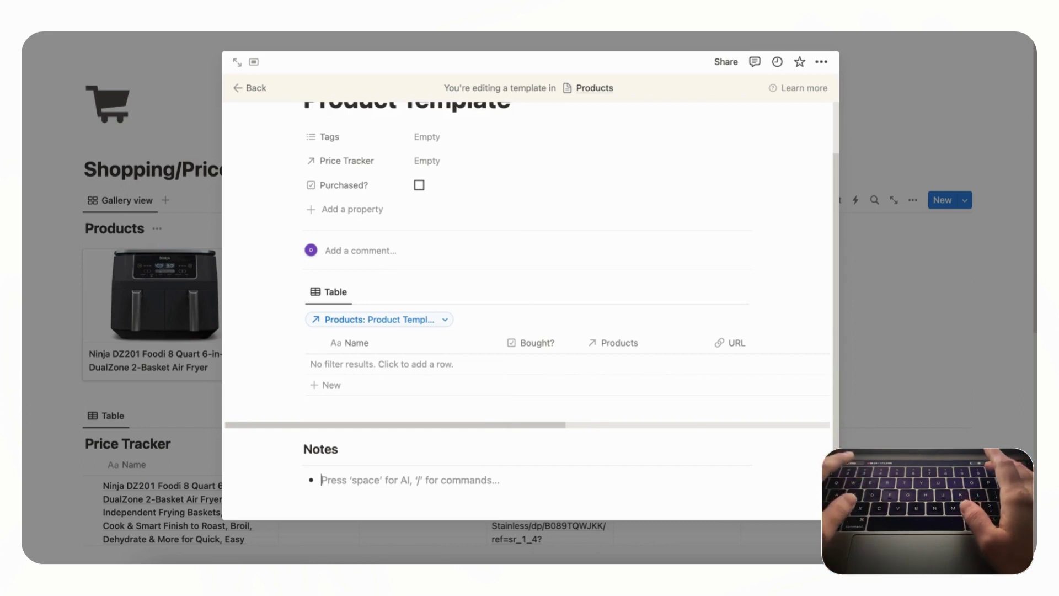
Step: Duplicate the empty bullet under Notes to make three bullets, ending with a plain empty line below them
{"action": "key", "text": "super+d"}
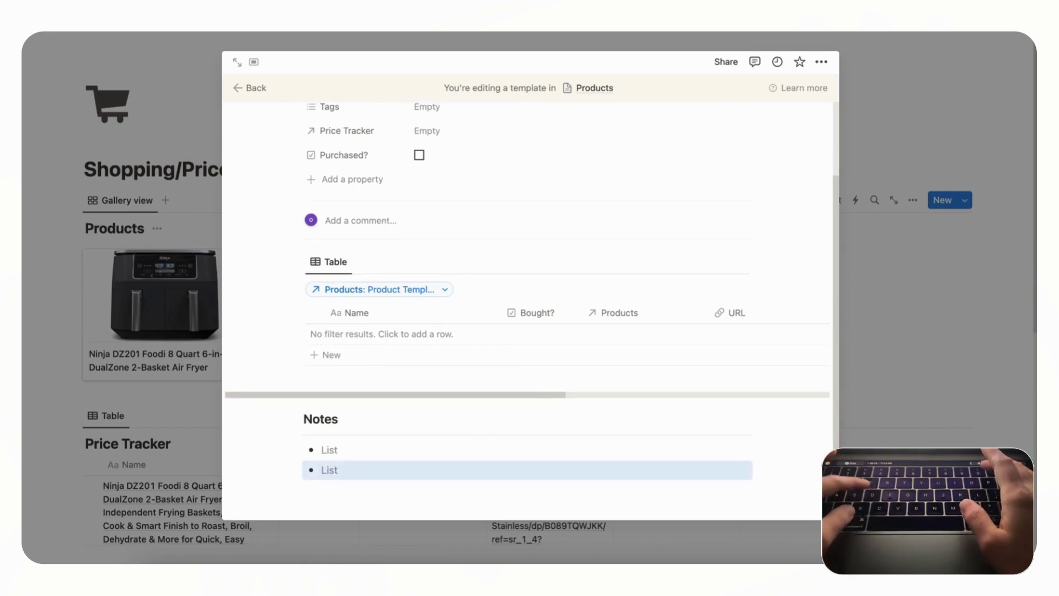
{"action": "key", "text": "super+d"}
{"action": "key", "text": "super+d"}
{"action": "key", "text": "shift+Up"}
{"action": "key", "text": "shift+Down"}
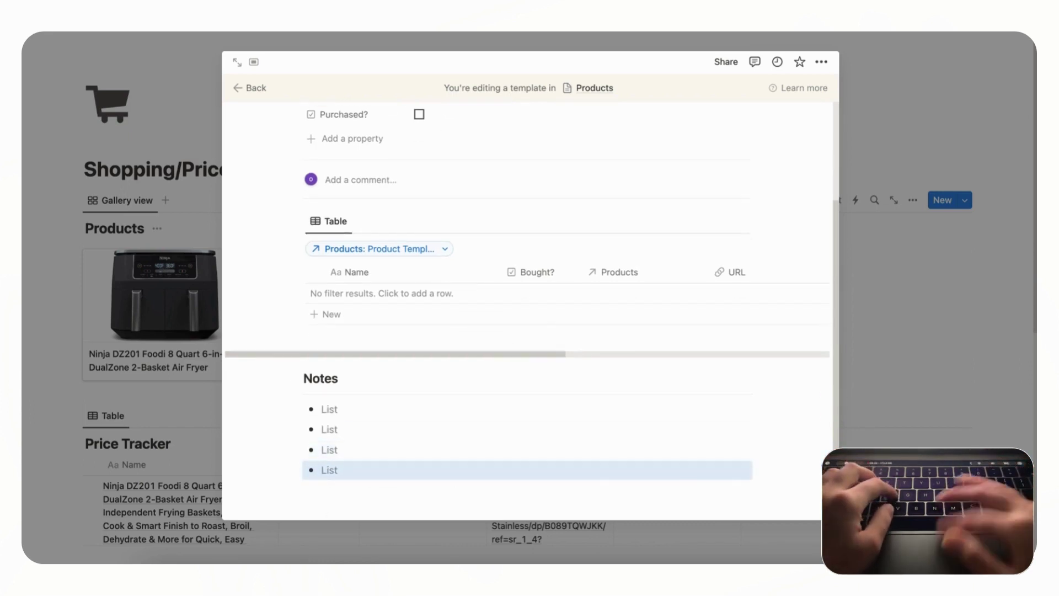
{"action": "key", "text": "Return"}
{"action": "key", "text": "Return"}
{"action": "key", "text": "Return"}
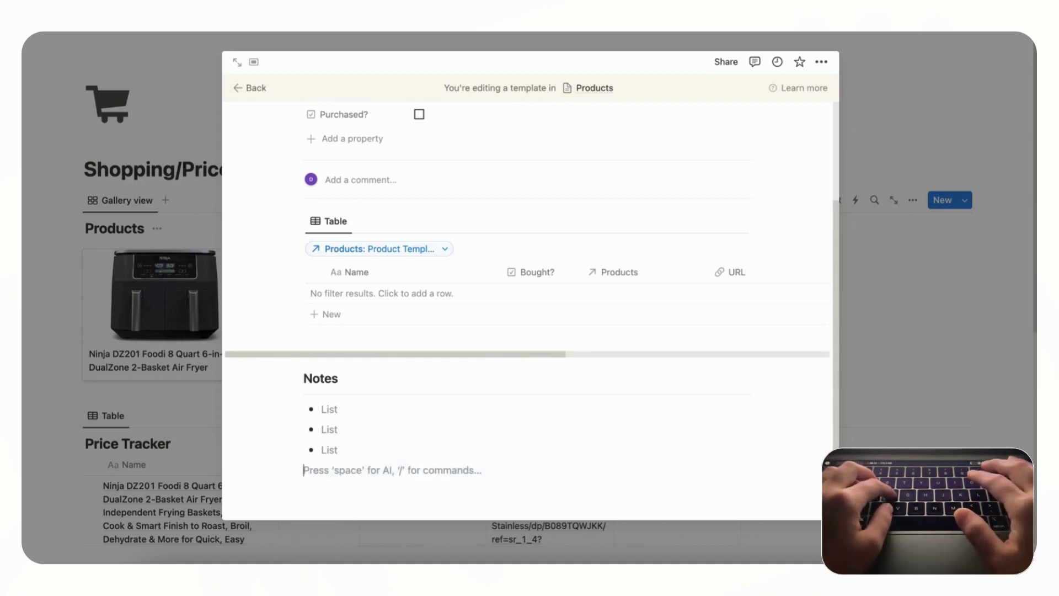
Step: Add an empty web bookmark block below the bullets, then leave the template editor
{"action": "type", "text": "/web"}
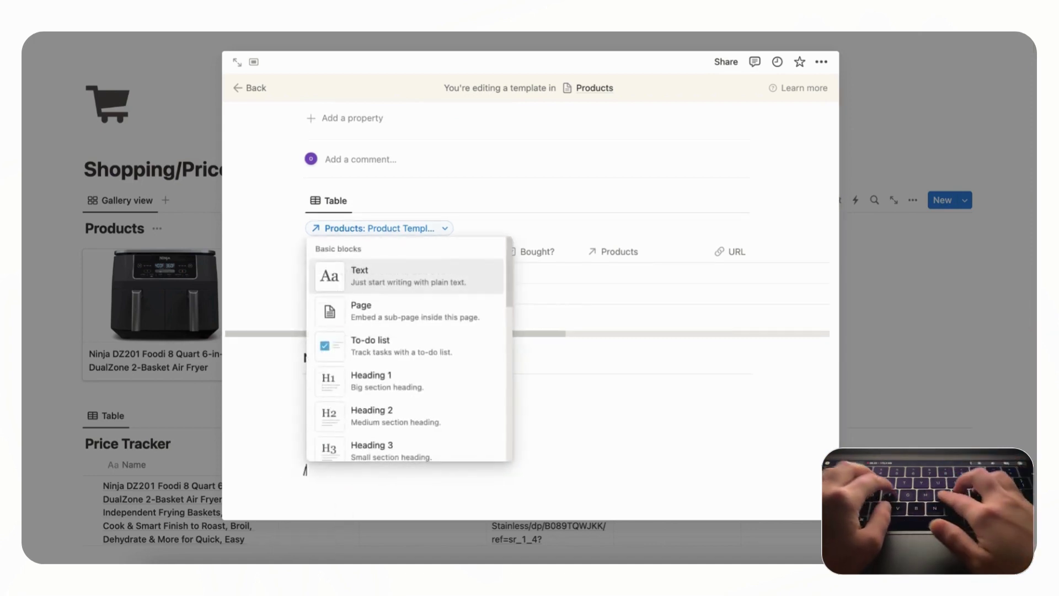
{"action": "left_click", "coordinate": [369, 456]}
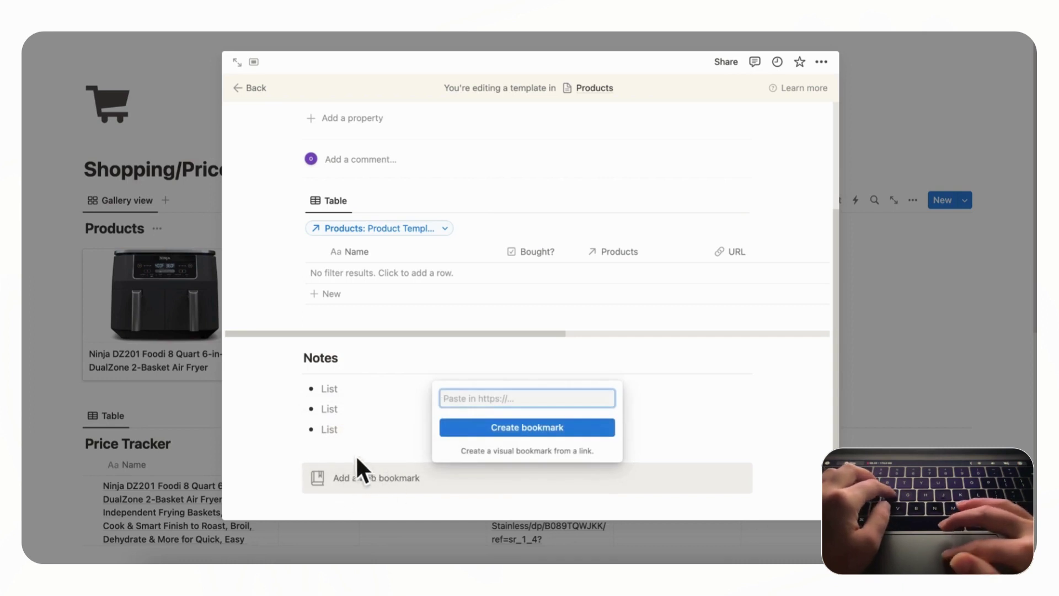
{"action": "key", "text": "Escape"}
{"action": "scroll", "coordinate": [379, 461], "scroll_direction": "up", "scroll_amount": 3}
{"action": "scroll", "coordinate": [360, 324], "scroll_direction": "up", "scroll_amount": 3}
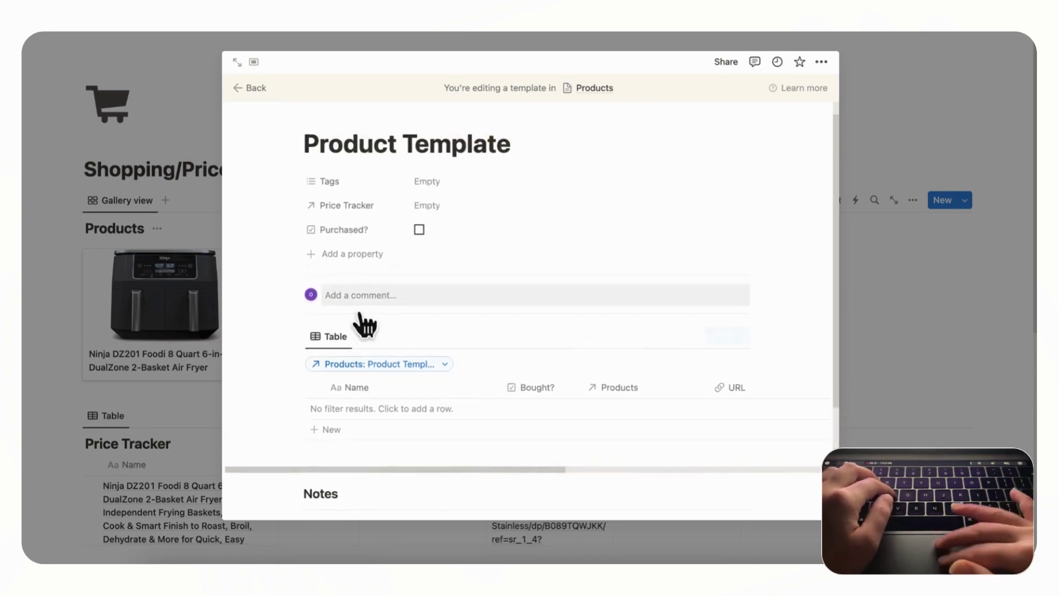
{"action": "left_click", "coordinate": [259, 89]}
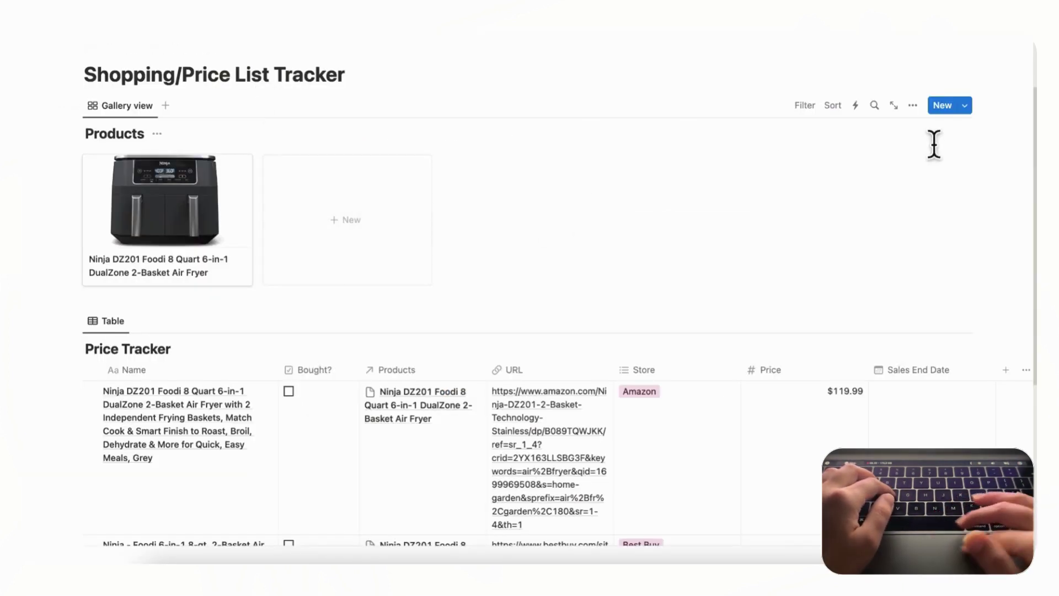
Step: Set Product Template as the default template for the Products database
{"action": "left_click", "coordinate": [966, 106]}
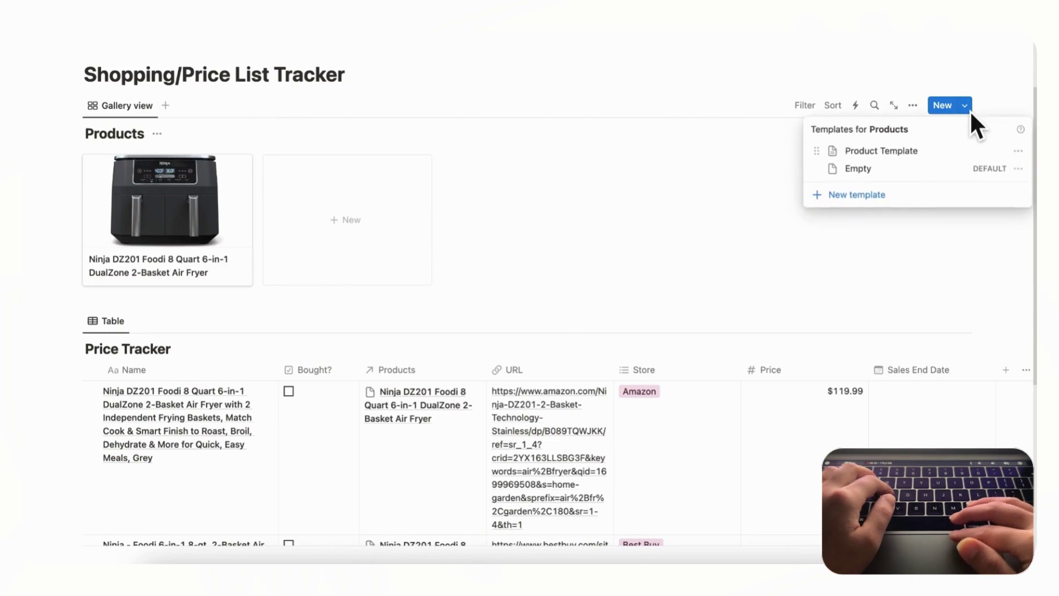
{"action": "left_click", "coordinate": [1020, 152]}
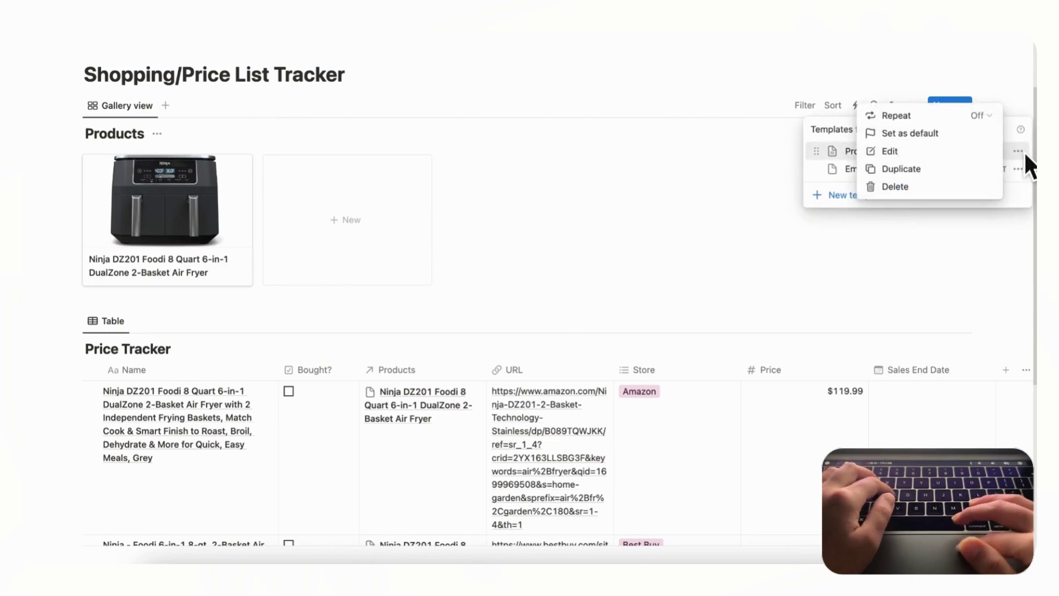
{"action": "left_click", "coordinate": [950, 134]}
{"action": "left_click", "coordinate": [564, 288]}
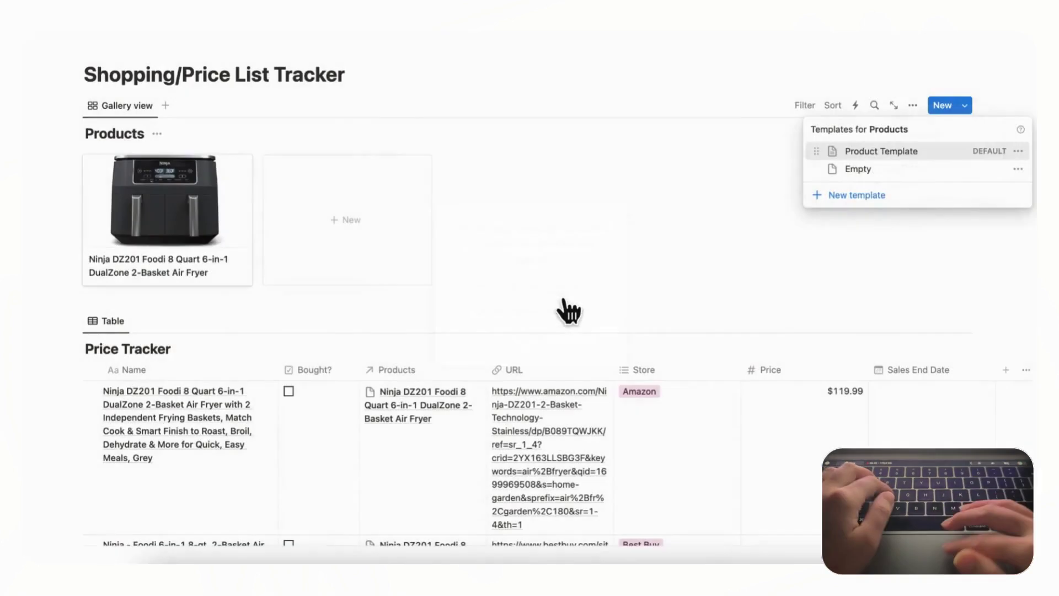
{"action": "left_click", "coordinate": [633, 263]}
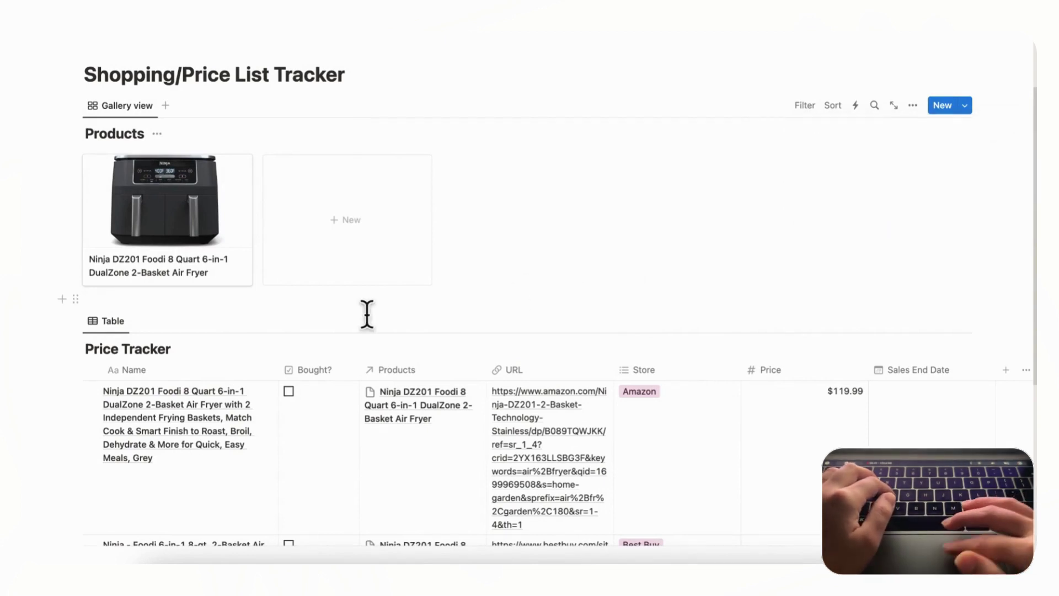
Step: Apply Product Template to the Ninja air fryer page in the Products gallery and review its filtered Price Tracker table
{"action": "left_click", "coordinate": [242, 279]}
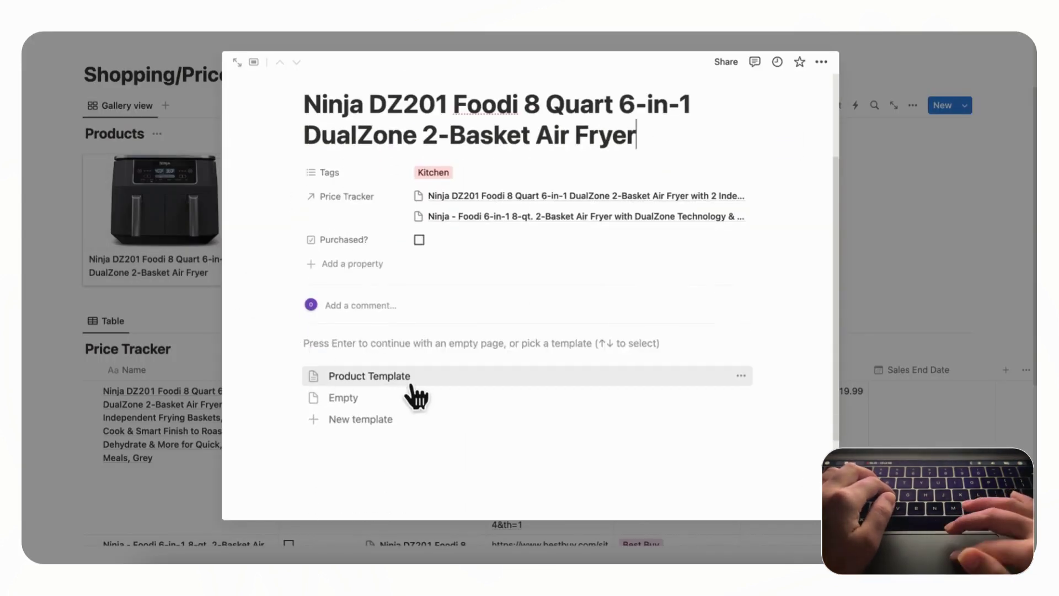
{"action": "left_click", "coordinate": [411, 383]}
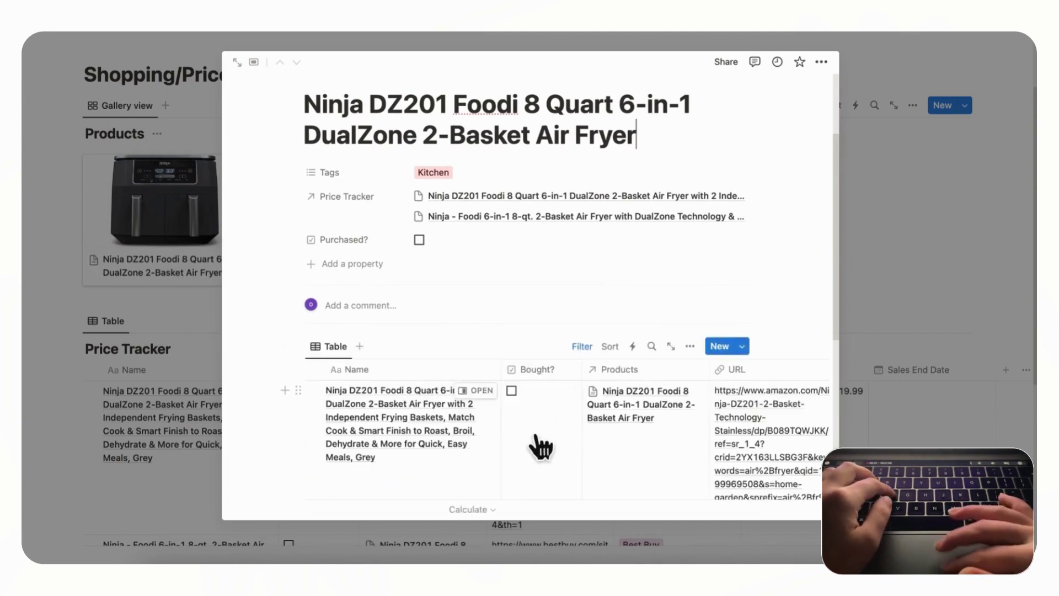
{"action": "scroll", "coordinate": [541, 447], "scroll_direction": "down", "scroll_amount": 5}
{"action": "scroll", "coordinate": [571, 304], "scroll_direction": "up", "scroll_amount": 3}
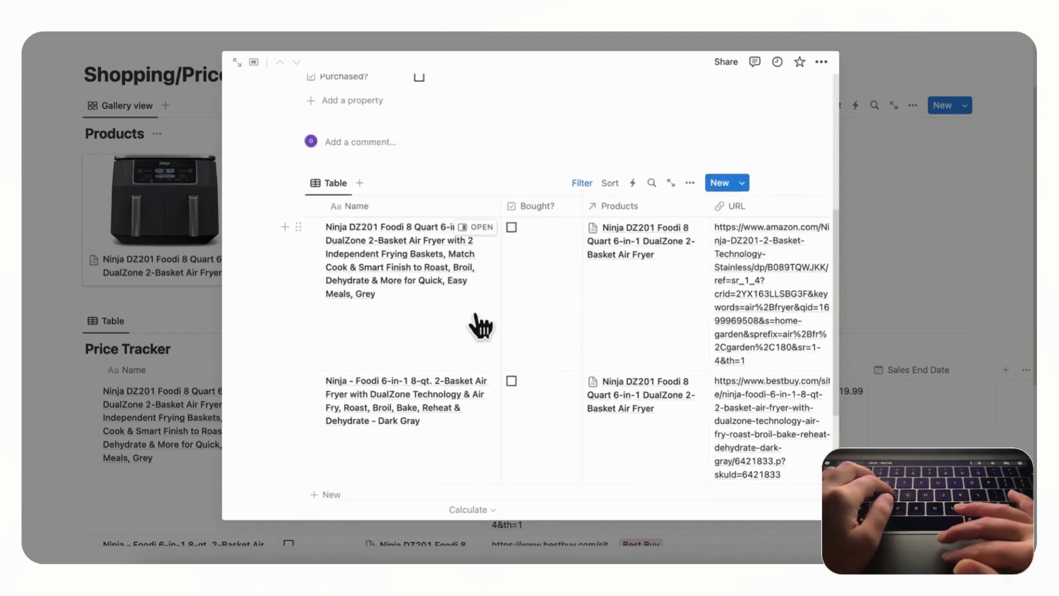
{"action": "scroll", "coordinate": [541, 353], "scroll_direction": "up", "scroll_amount": 3}
{"action": "scroll", "coordinate": [451, 320], "scroll_direction": "up", "scroll_amount": 2}
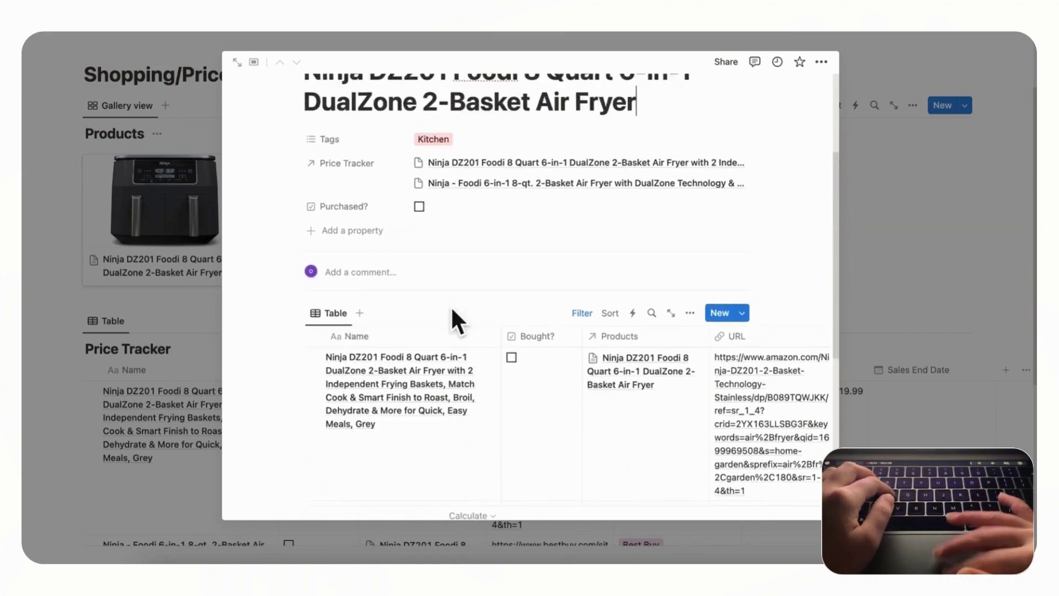
{"action": "scroll", "coordinate": [452, 309], "scroll_direction": "up", "scroll_amount": 2}
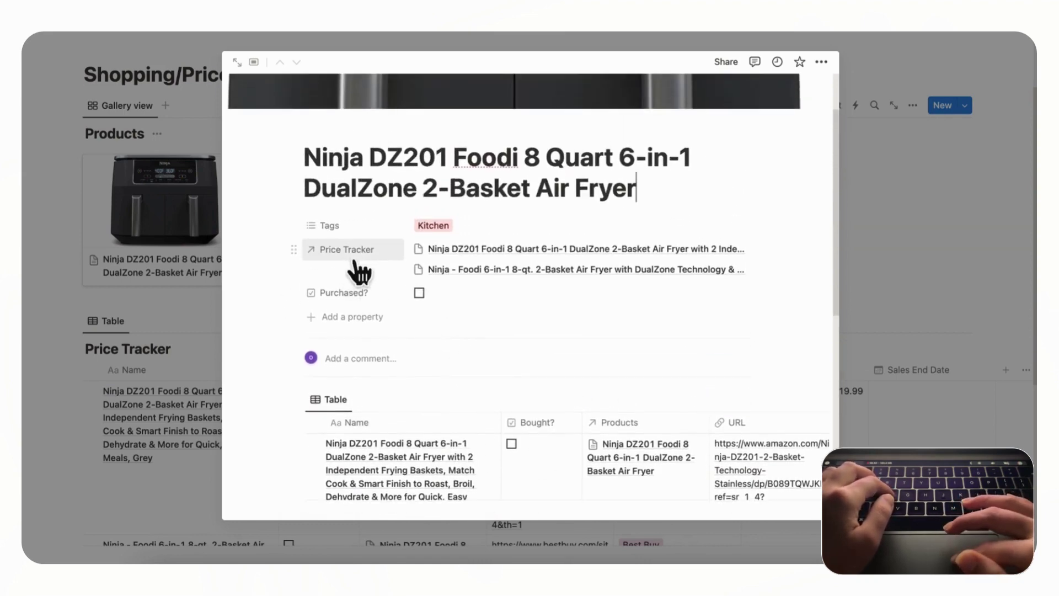
Step: Open the display style options for the Price Tracker property on the air fryer page
{"action": "left_click", "coordinate": [295, 250]}
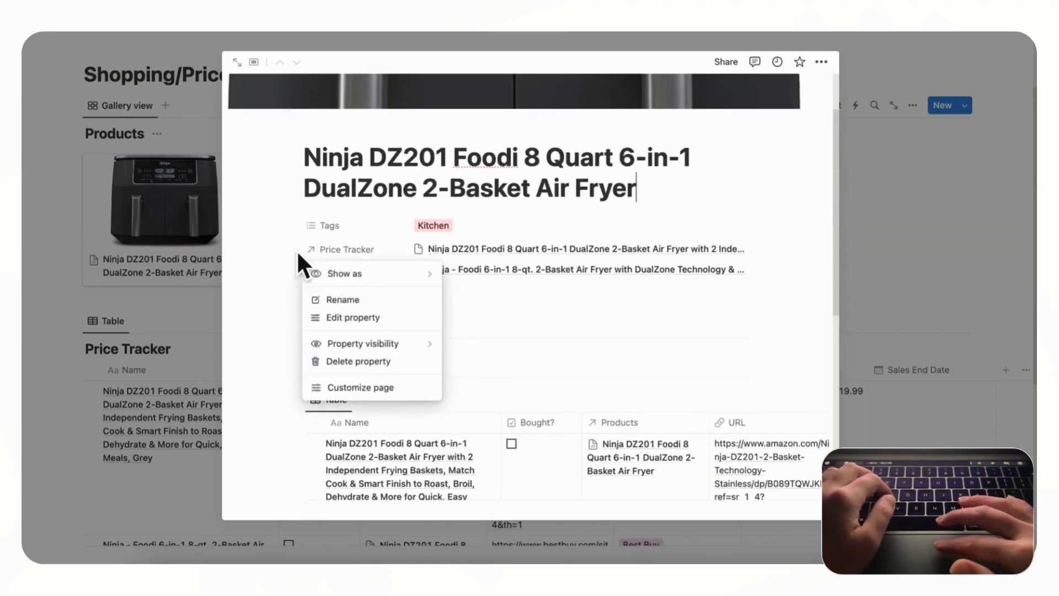
{"action": "mouse_move", "coordinate": [362, 278]}
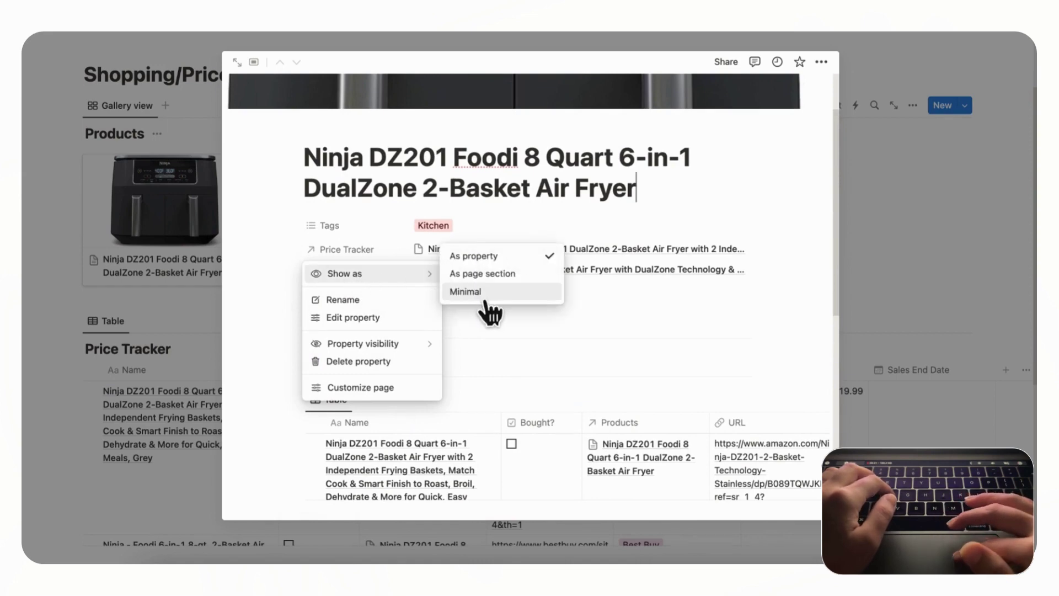